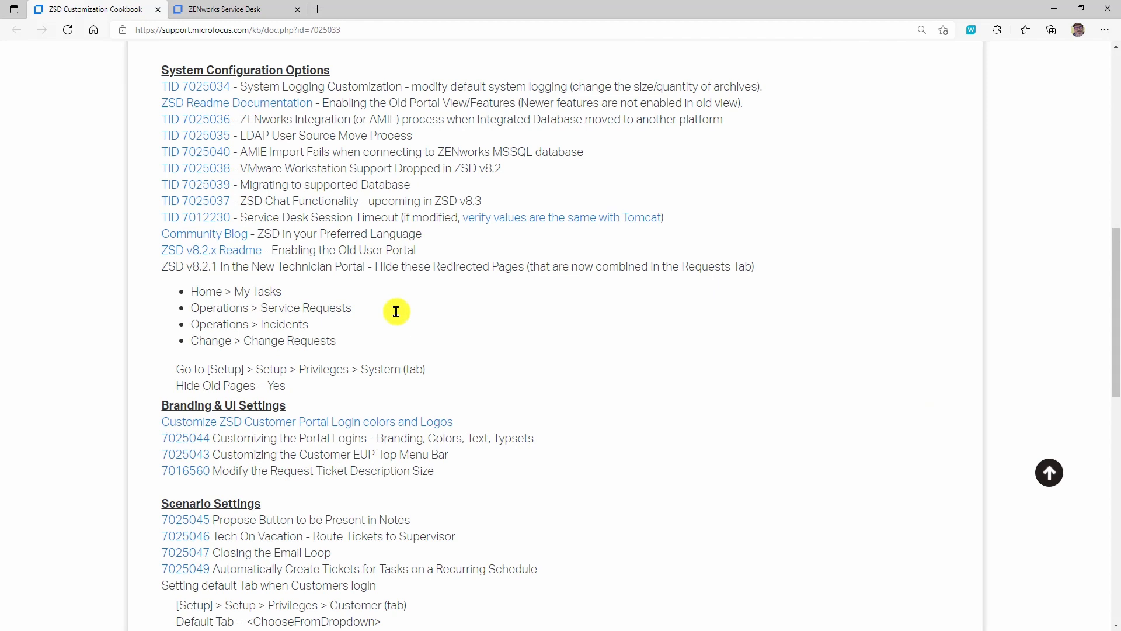
# - Switch to the ZENworks Service Desk page and log in to the customer portal with the customer's username and password
pyautogui.scroll(-2, 397, 314)
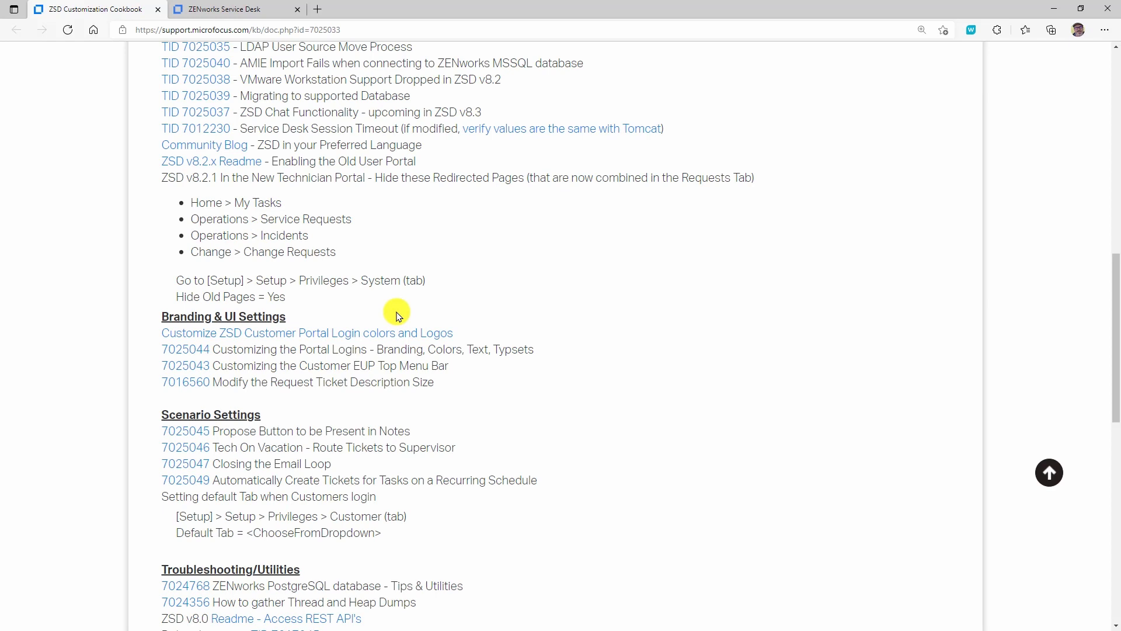
pyautogui.scroll(2, 397, 316)
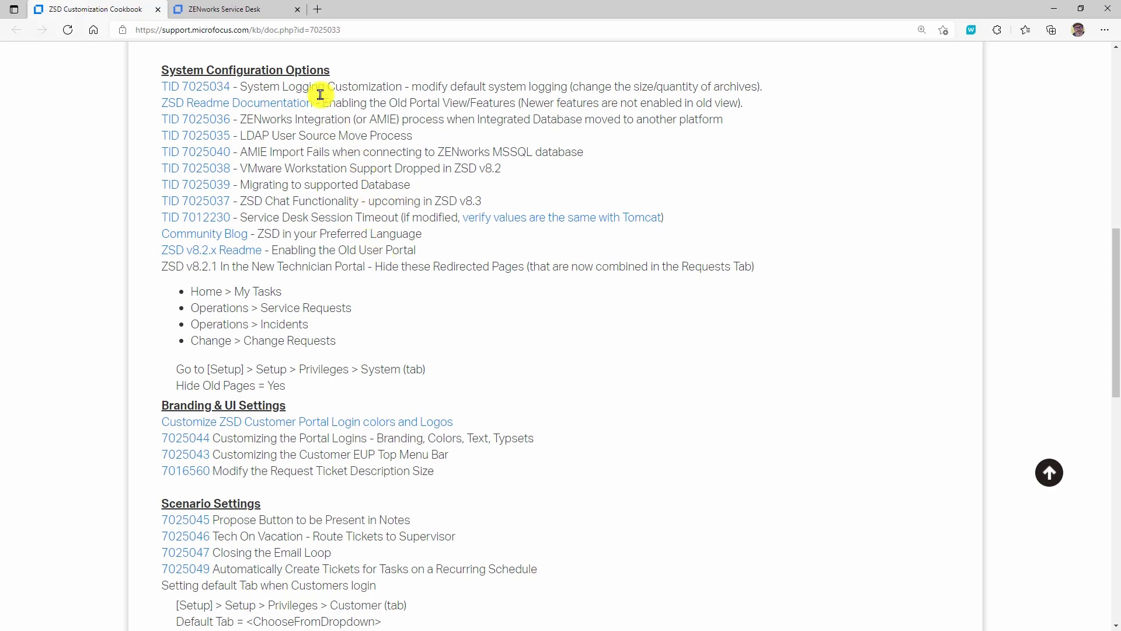
pyautogui.click(261, 12)
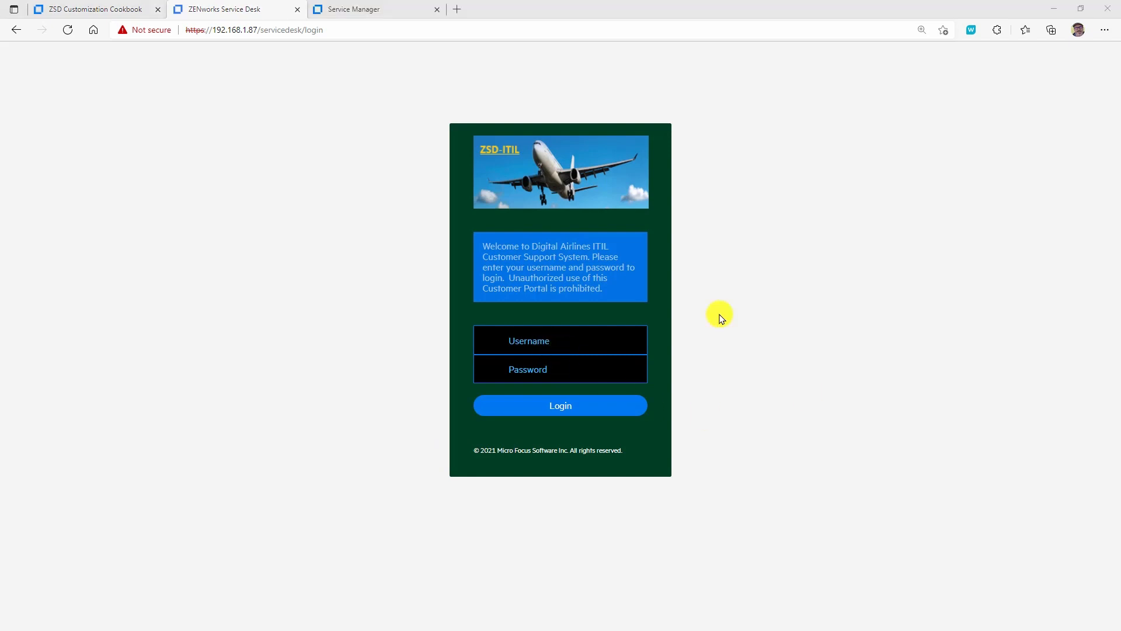
pyautogui.hotkey('ctrl', '+')
pyautogui.hotkey('ctrl', '+')
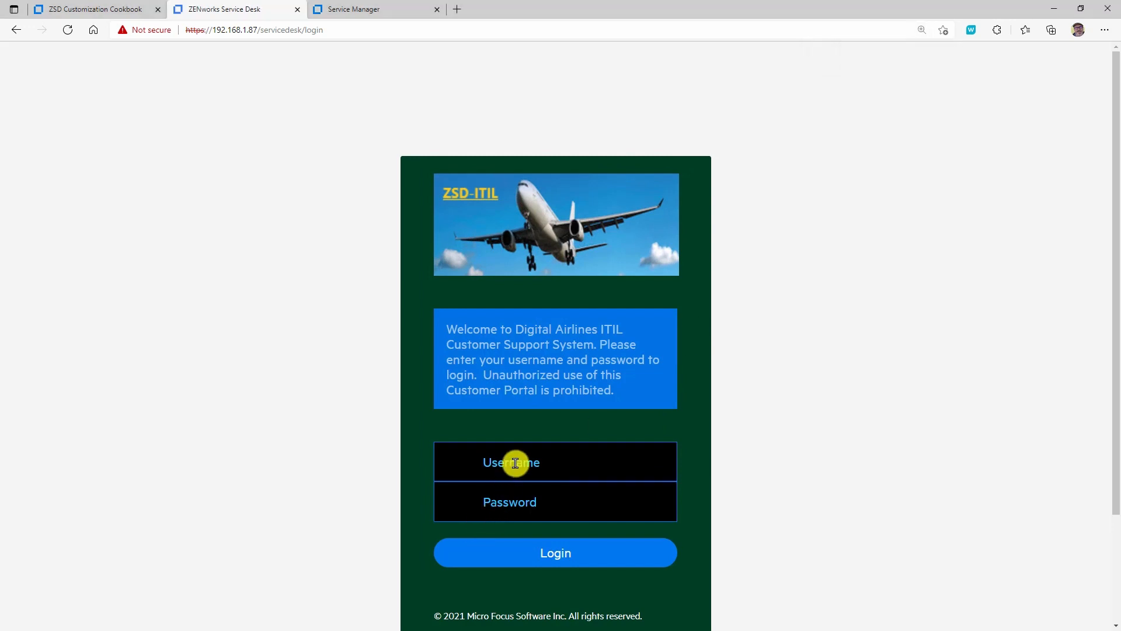
pyautogui.click(501, 503)
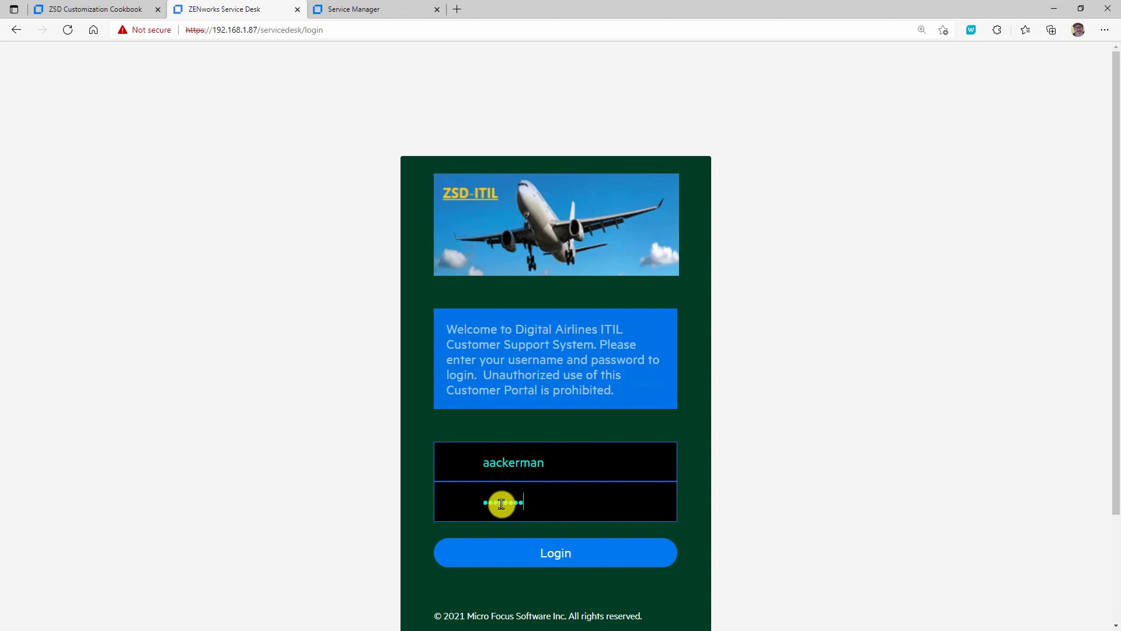
pyautogui.click(576, 559)
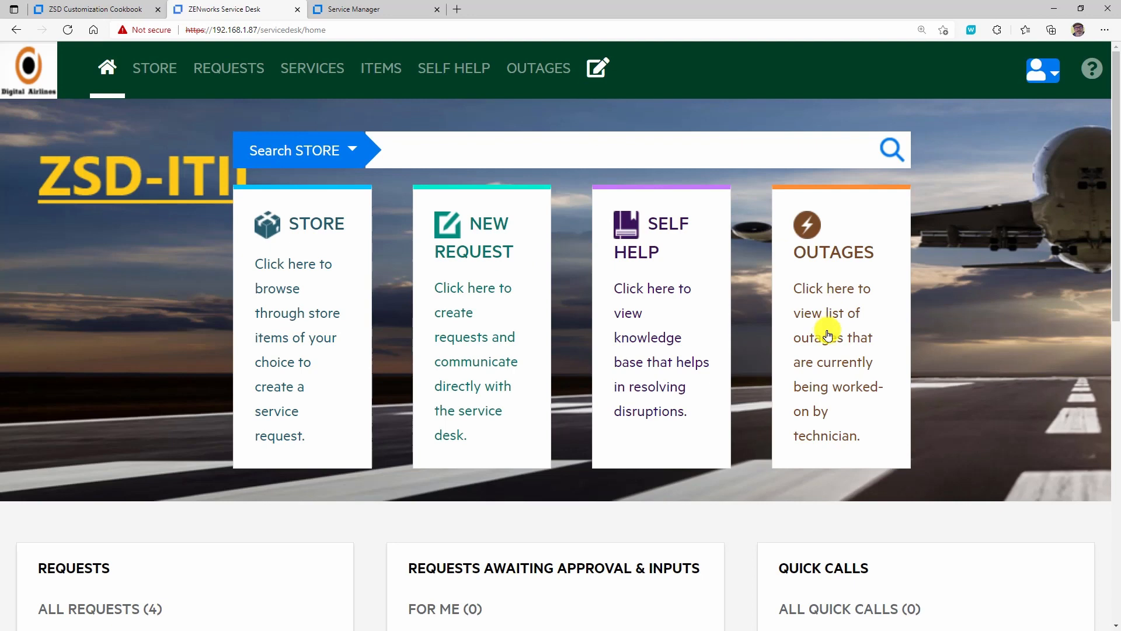
# - Look over the customer portal home page, including the request, approval, quick call, knowledge base, outage and survey sections
pyautogui.scroll(-3, 828, 334)
pyautogui.scroll(-2, 828, 334)
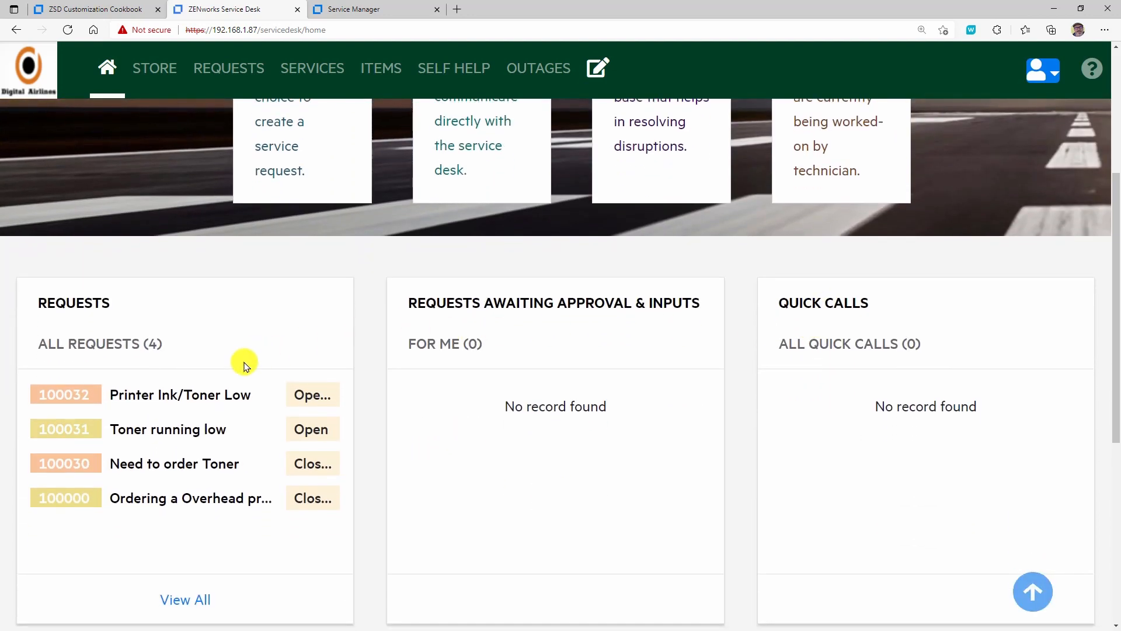
pyautogui.scroll(-3, 663, 344)
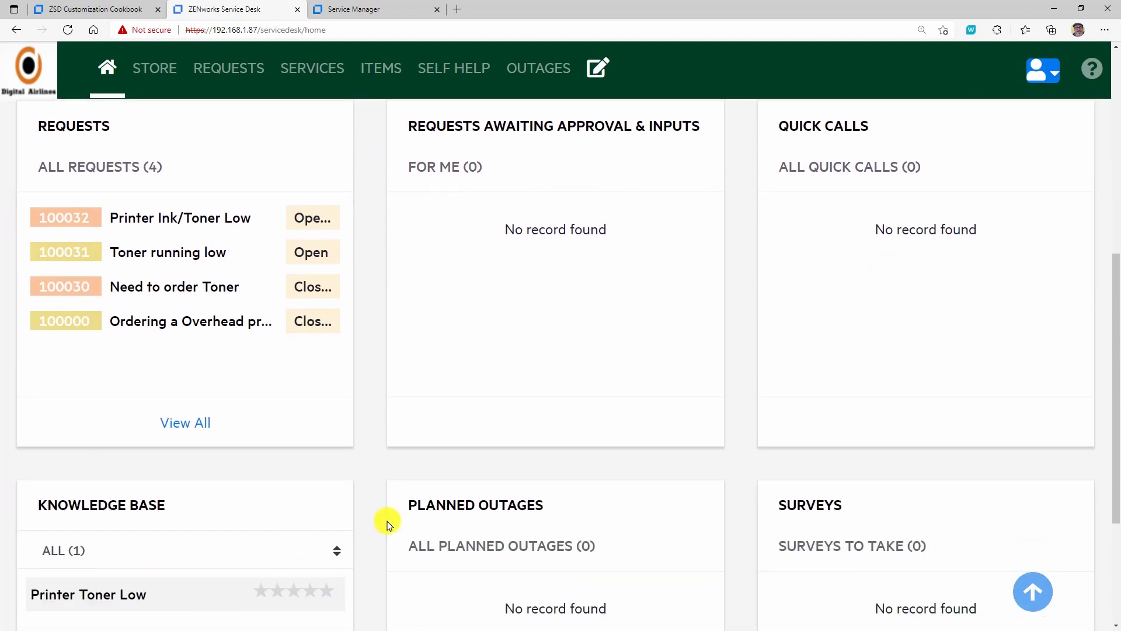
pyautogui.scroll(5, 623, 454)
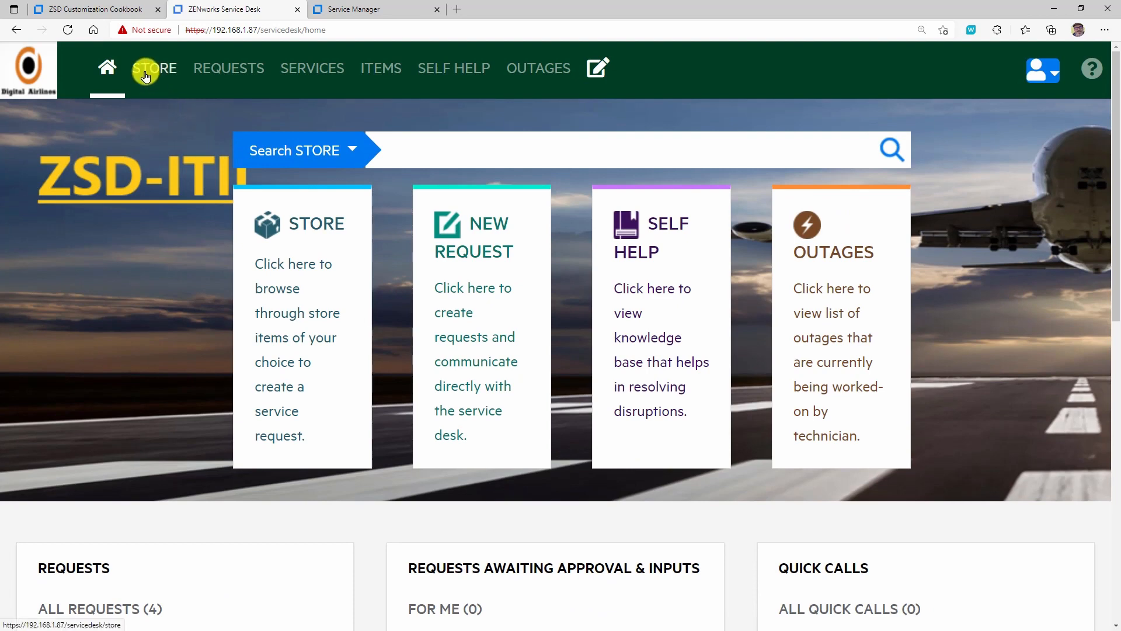
# - Open the customer's request list and examine the details, notes and available actions of the "Printer Ink/Toner Low" request
pyautogui.click(213, 68)
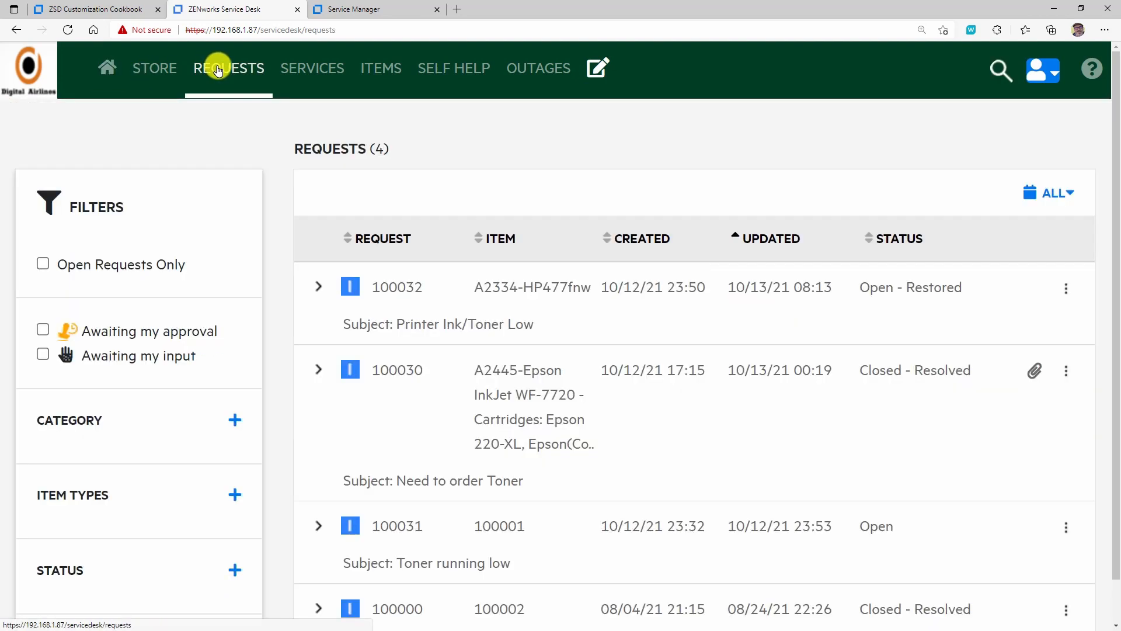
pyautogui.click(317, 287)
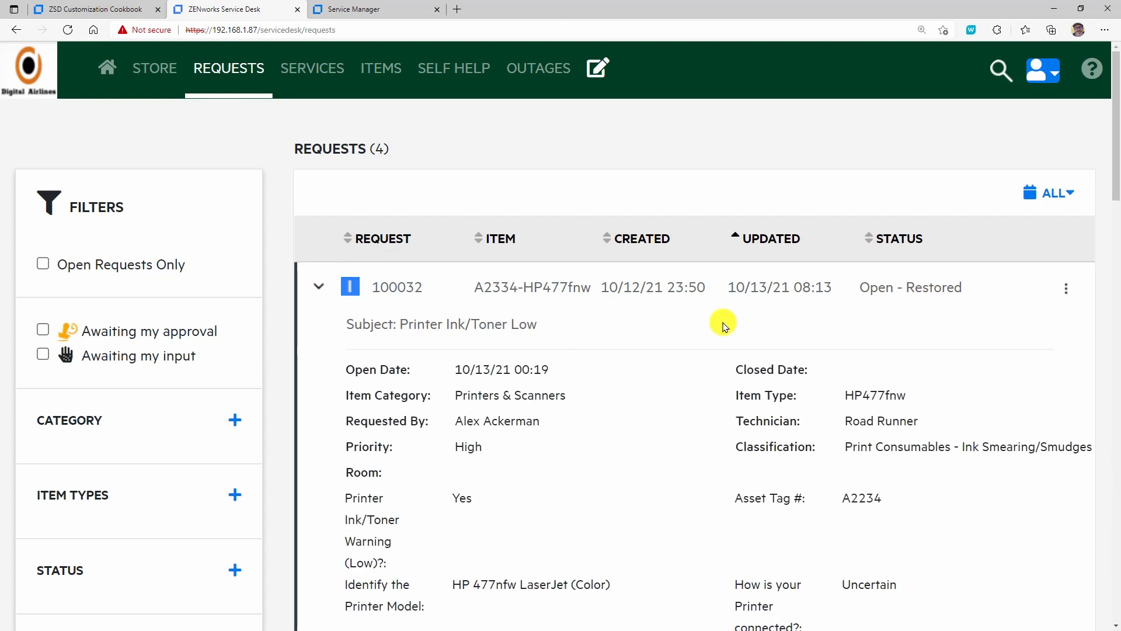
pyautogui.click(1066, 292)
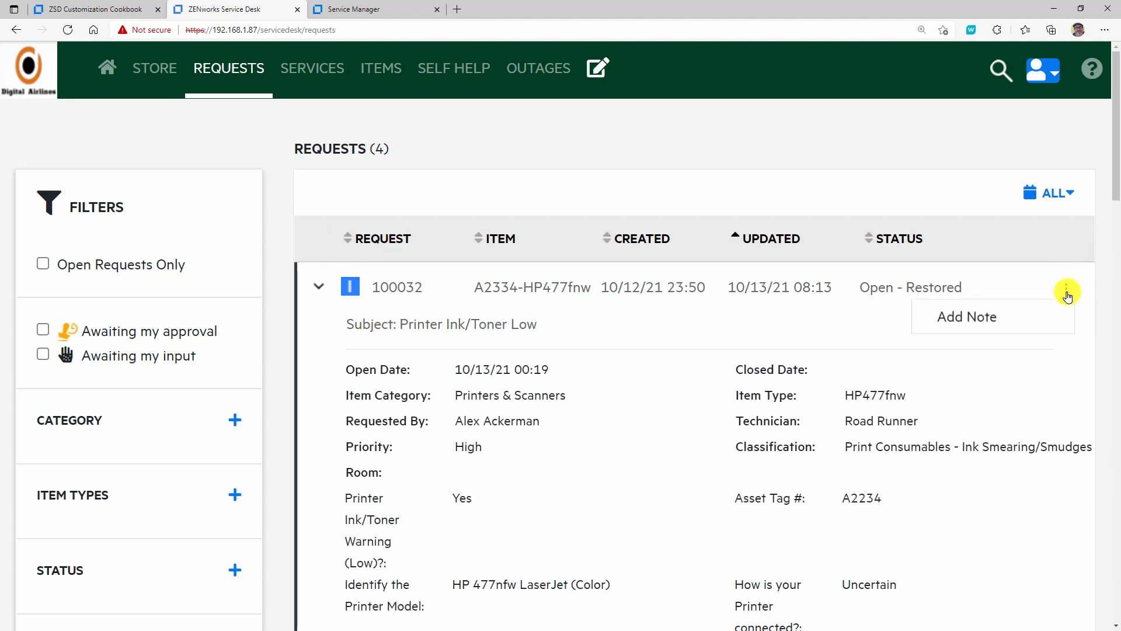
pyautogui.scroll(-6, 1096, 307)
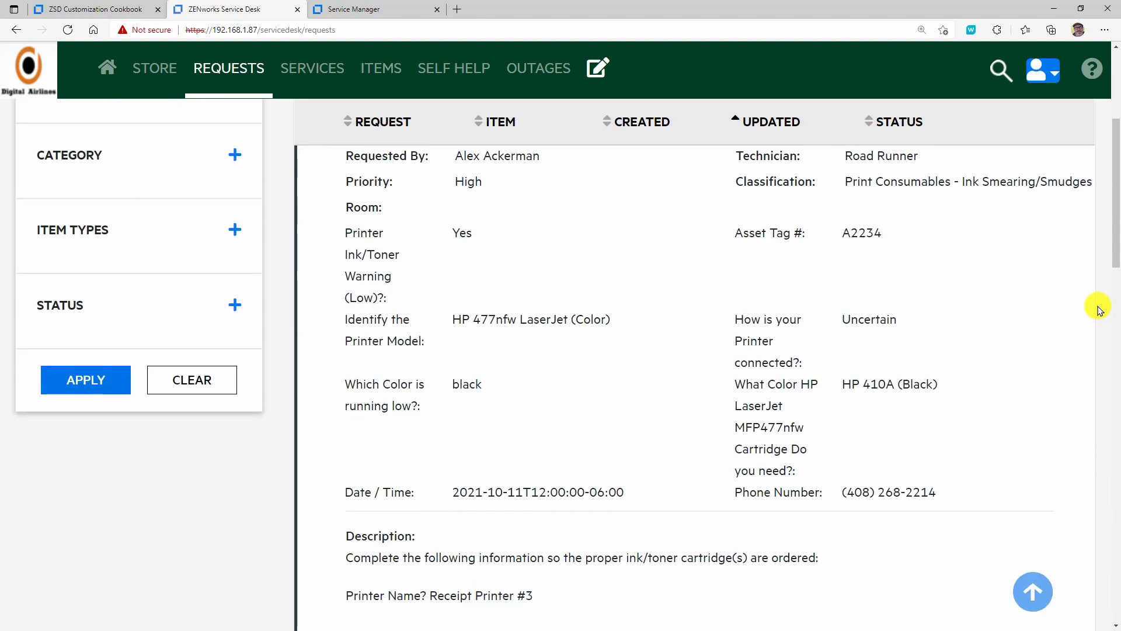
pyautogui.scroll(-10, 1098, 309)
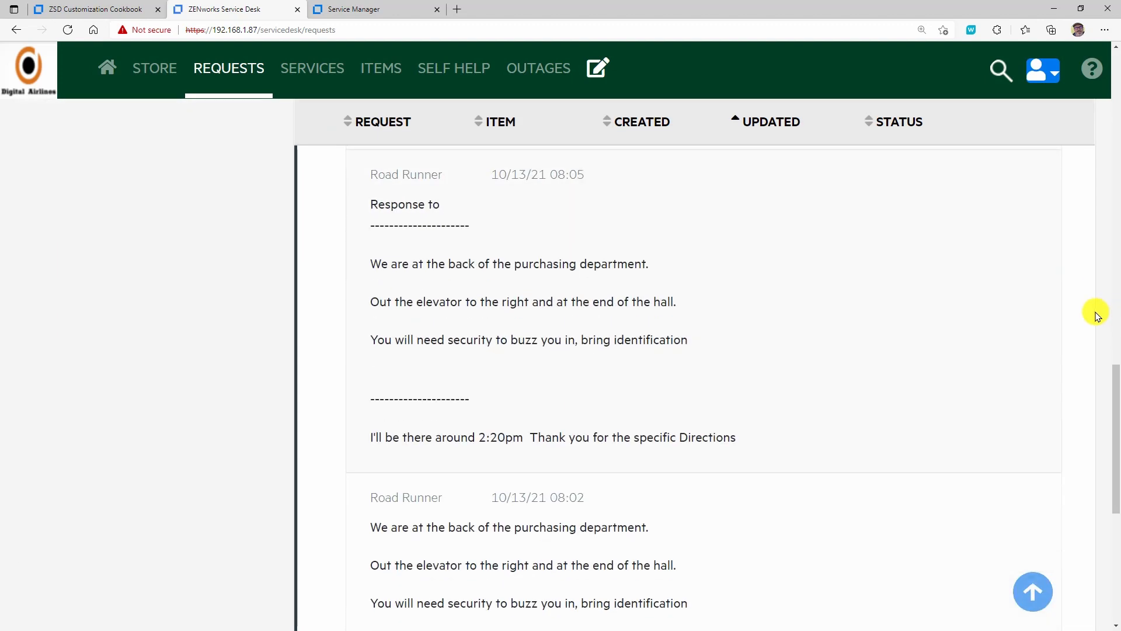
pyautogui.scroll(6, 1096, 316)
pyautogui.scroll(10, 1096, 316)
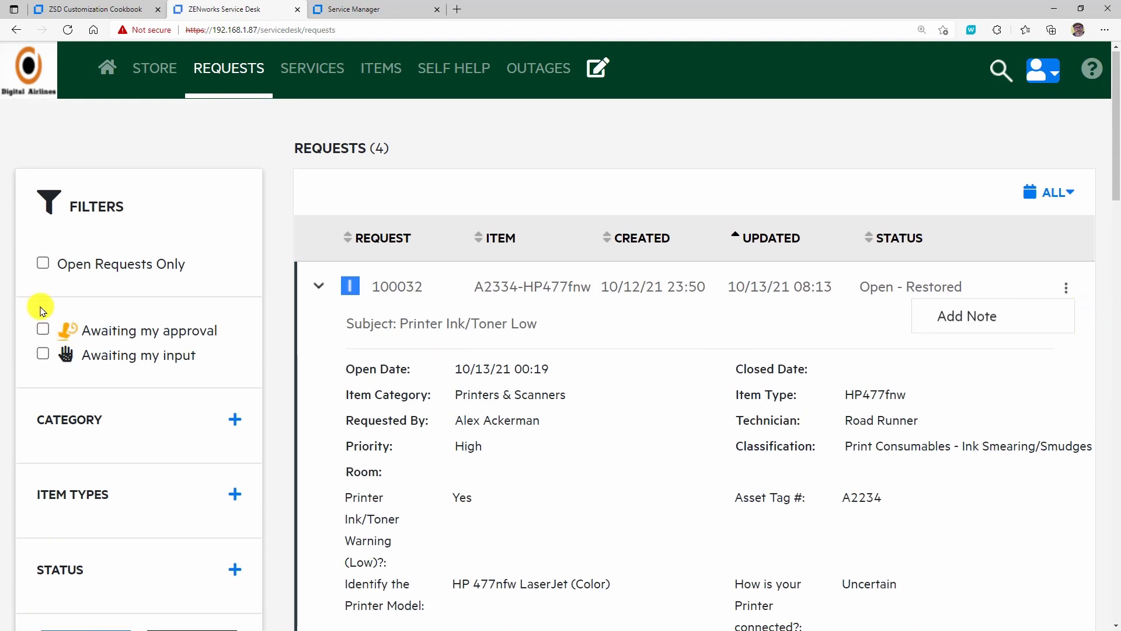
# - Expand the Category, Status and Item Types filters beside the request list to view their options
pyautogui.click(235, 419)
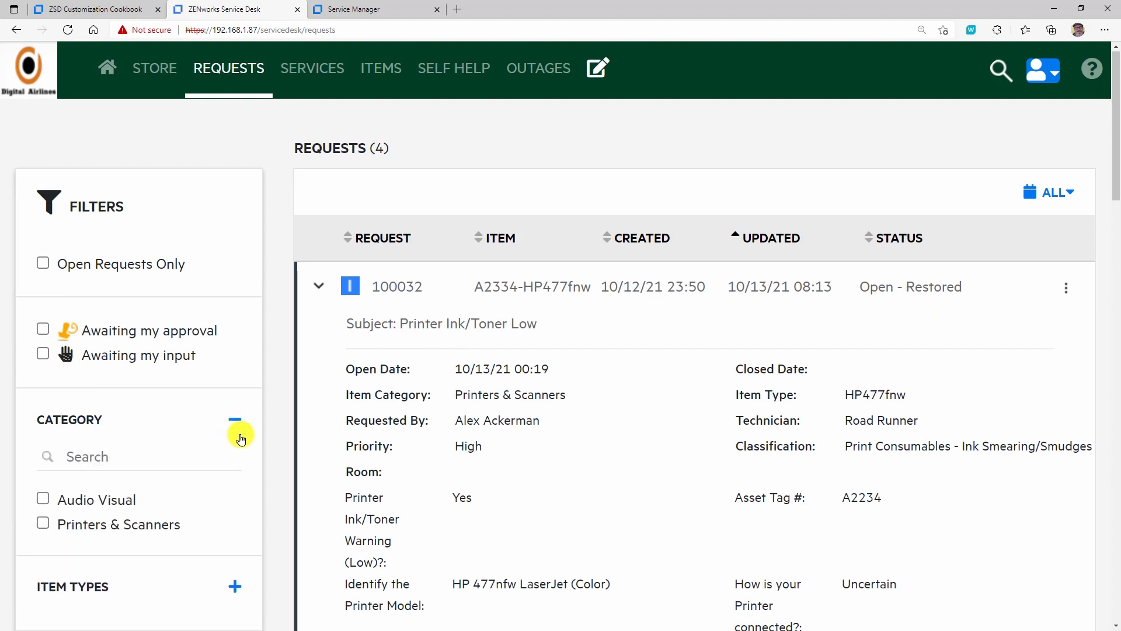
pyautogui.scroll(-3, 228, 537)
pyautogui.click(234, 512)
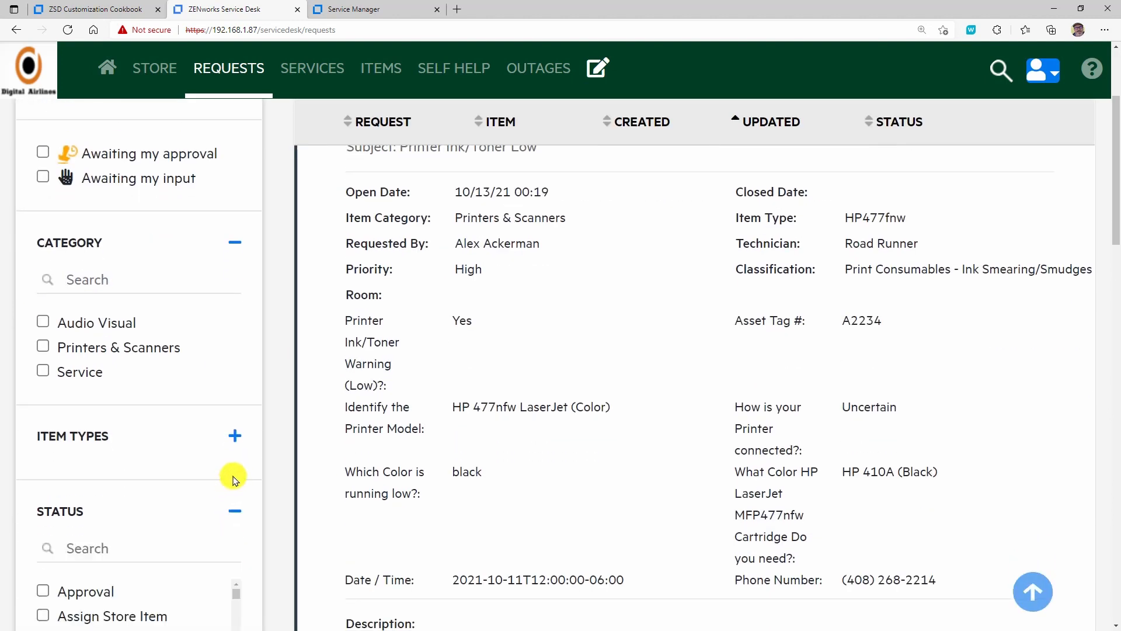
pyautogui.click(235, 441)
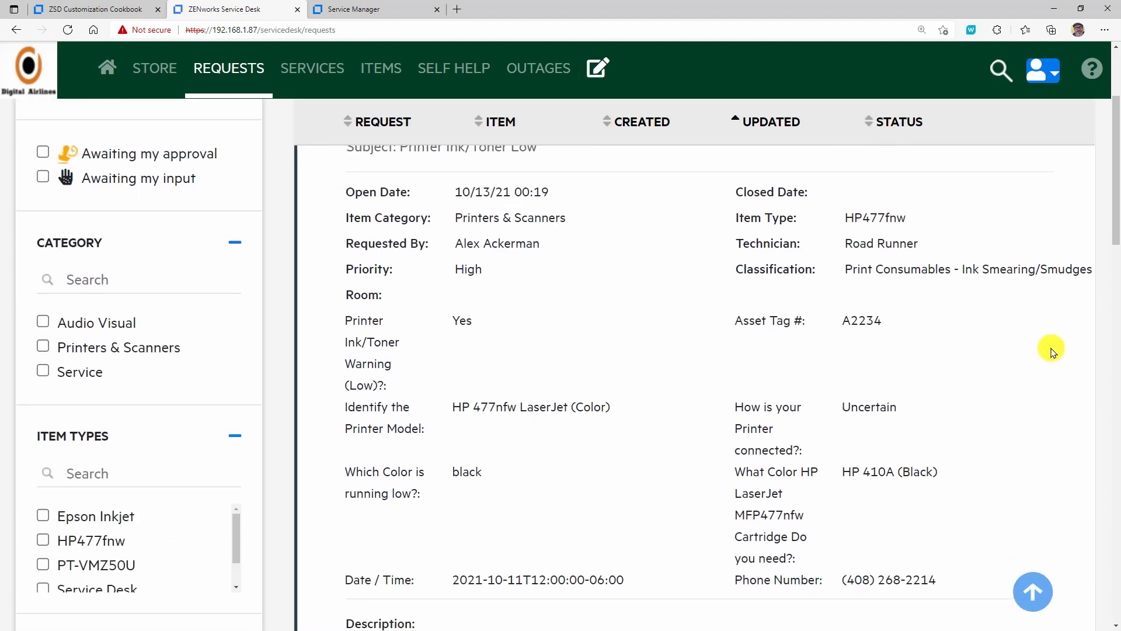
# - Check which actions are available for the open "Toner running low" request
pyautogui.scroll(-4, 1056, 350)
pyautogui.scroll(-15, 1055, 349)
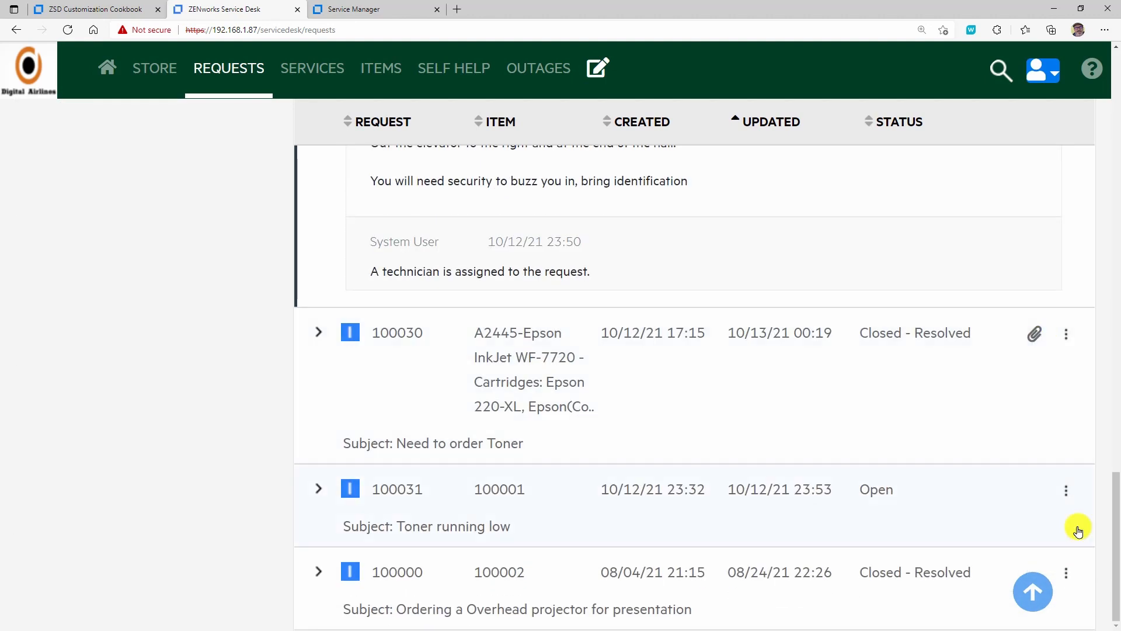
pyautogui.click(1066, 497)
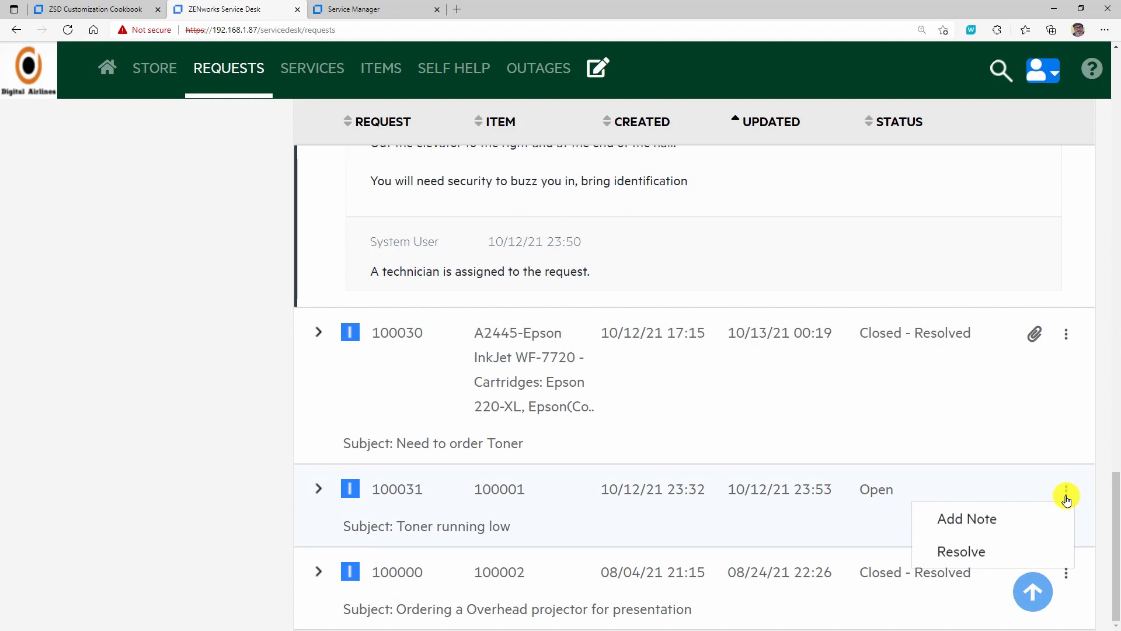
pyautogui.scroll(10, 974, 438)
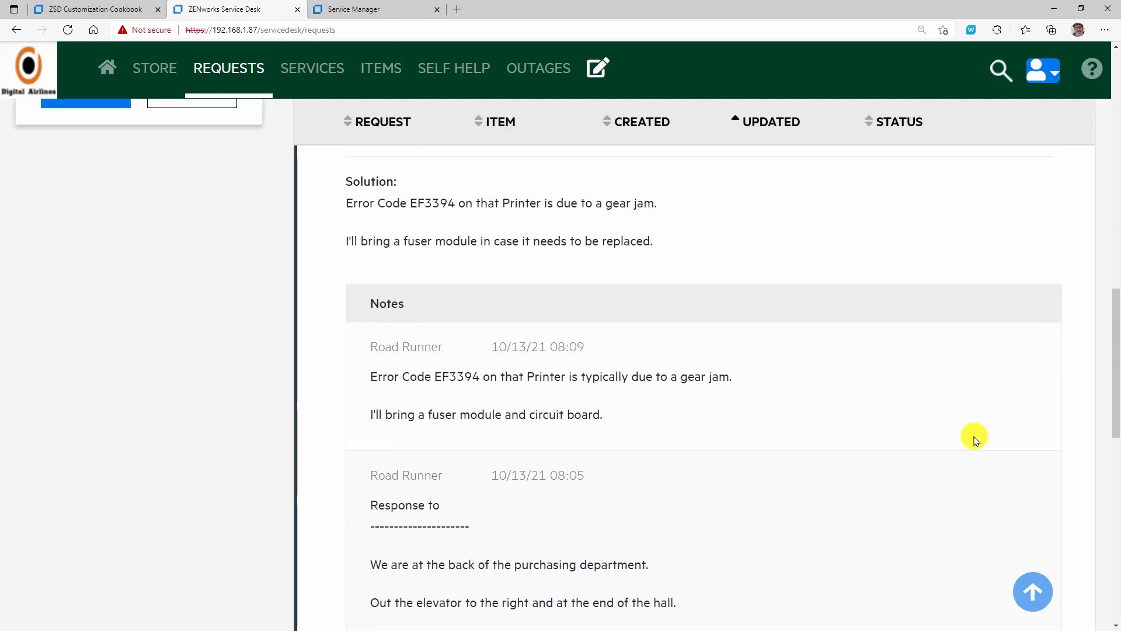
pyautogui.scroll(4, 969, 435)
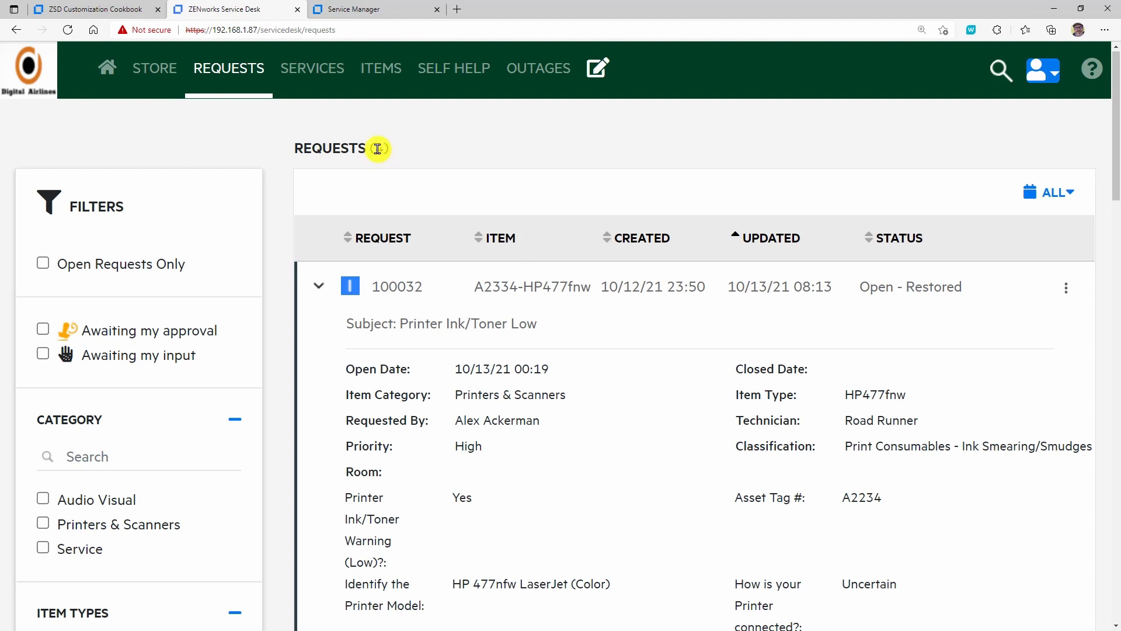
# - View the request list's date range choices and the account options without changing either
pyautogui.click(1072, 196)
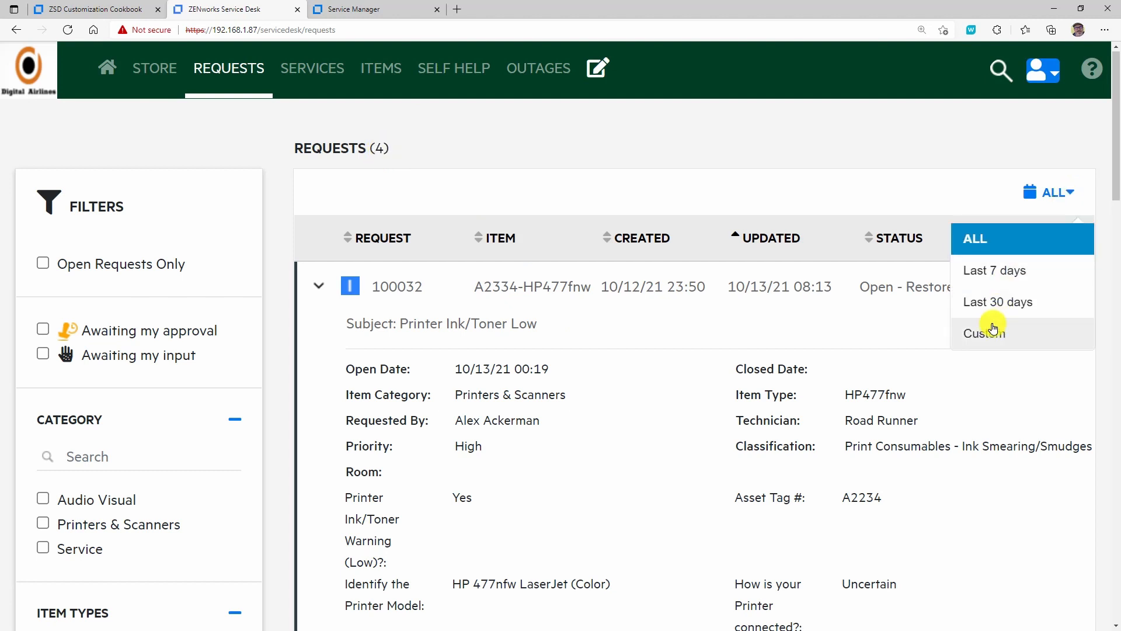
pyautogui.click(967, 149)
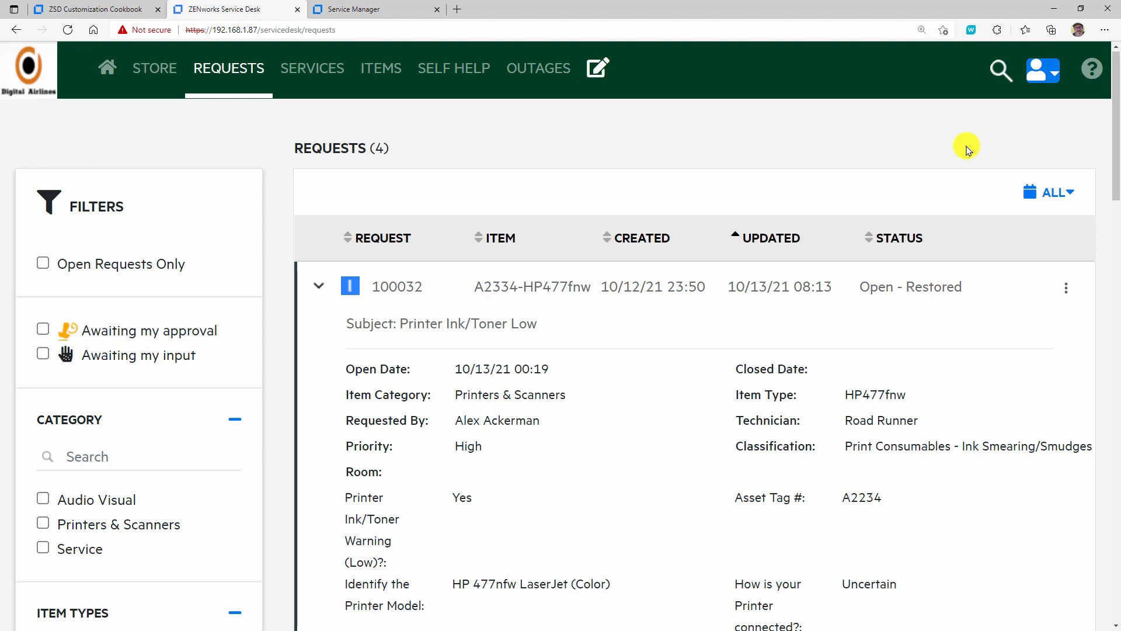
pyautogui.click(1053, 80)
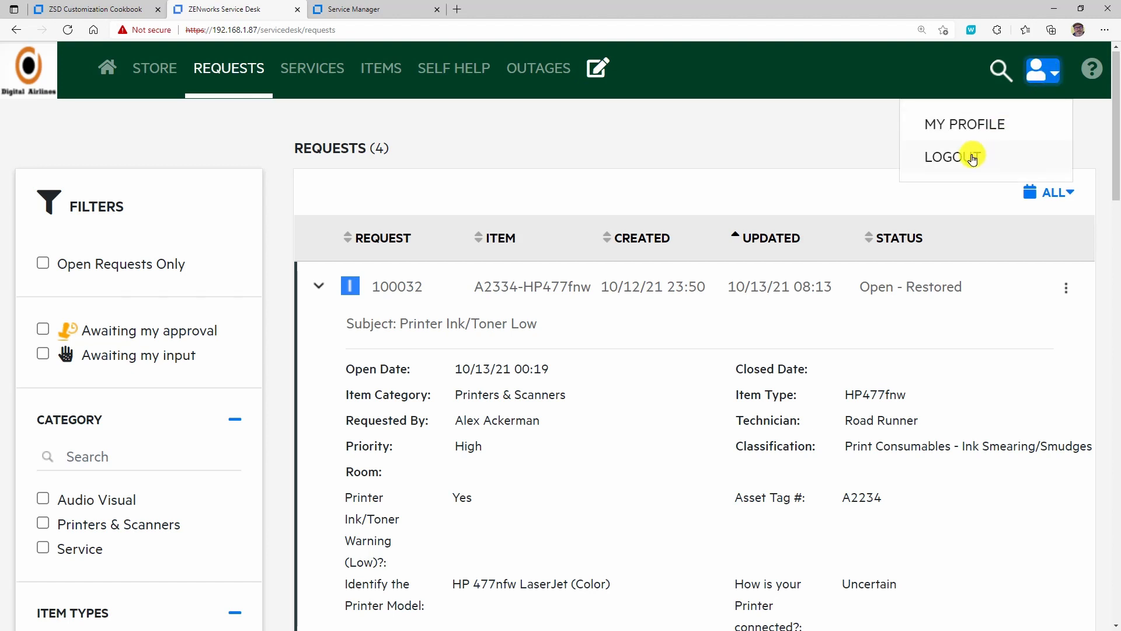
pyautogui.click(1078, 114)
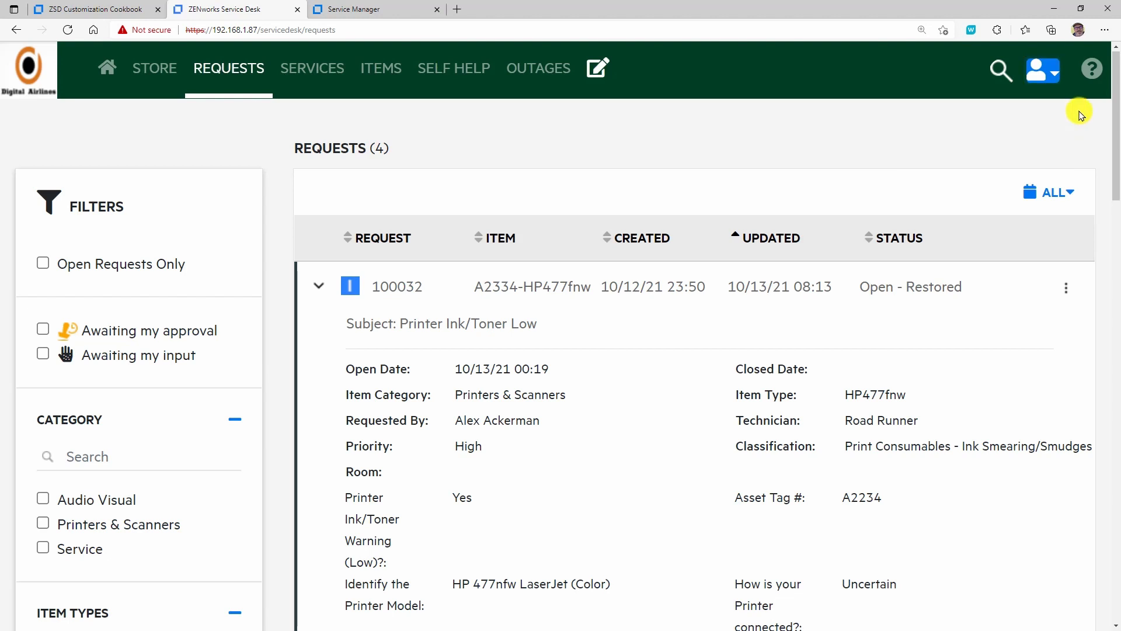
# - Log in to Service Manager with the technician's username and password, and go from the Getting Started page to the Customers list
pyautogui.click(390, 13)
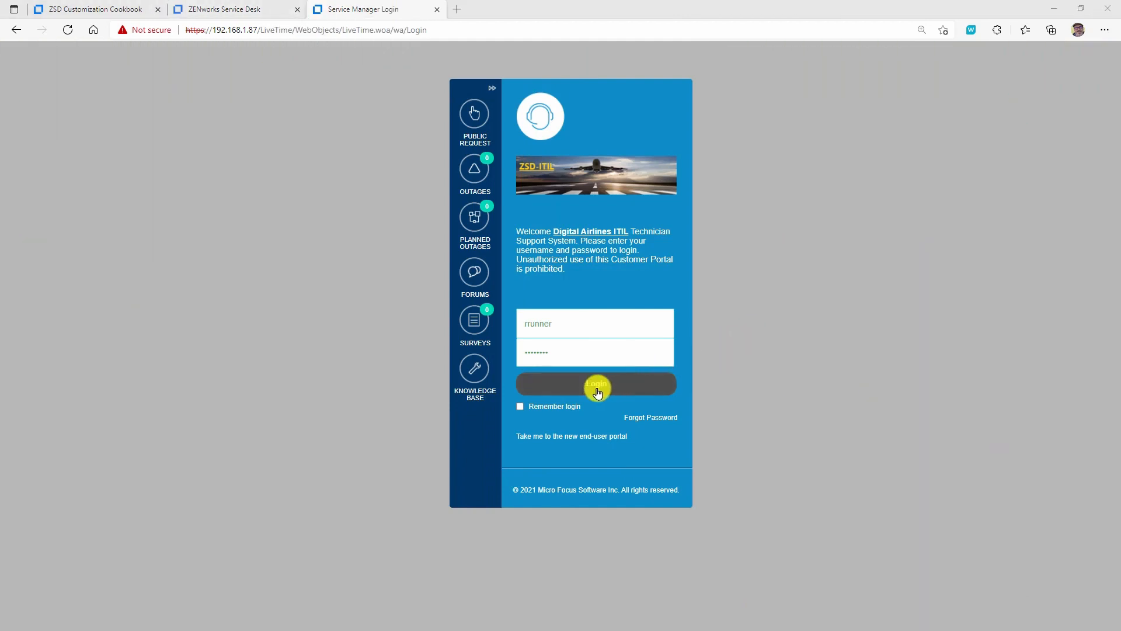
pyautogui.click(597, 387)
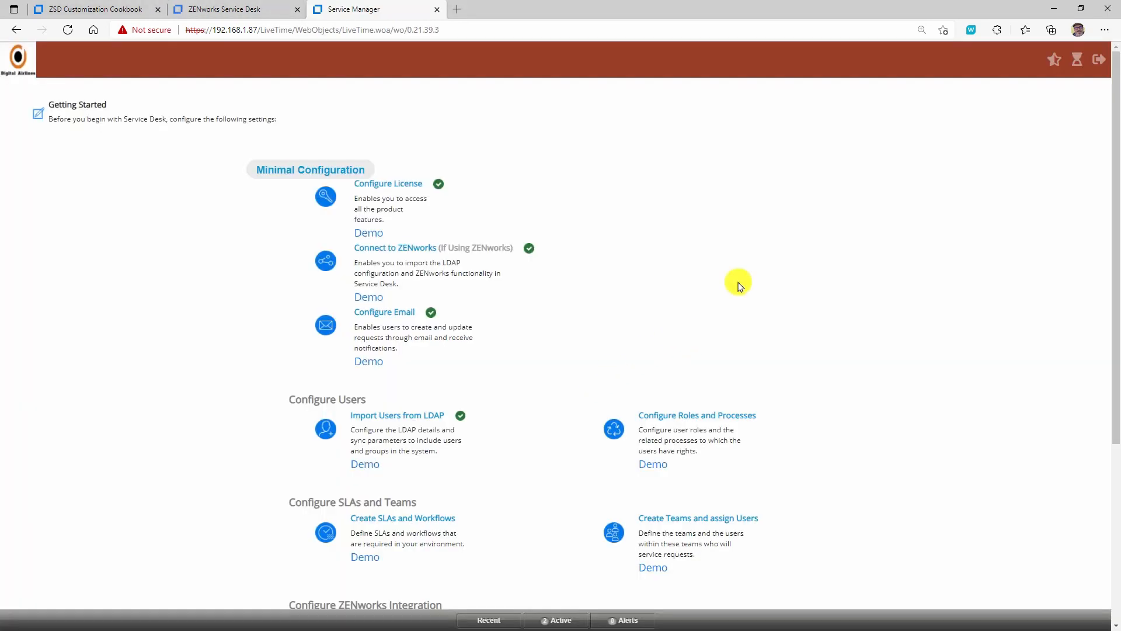
pyautogui.click(1076, 60)
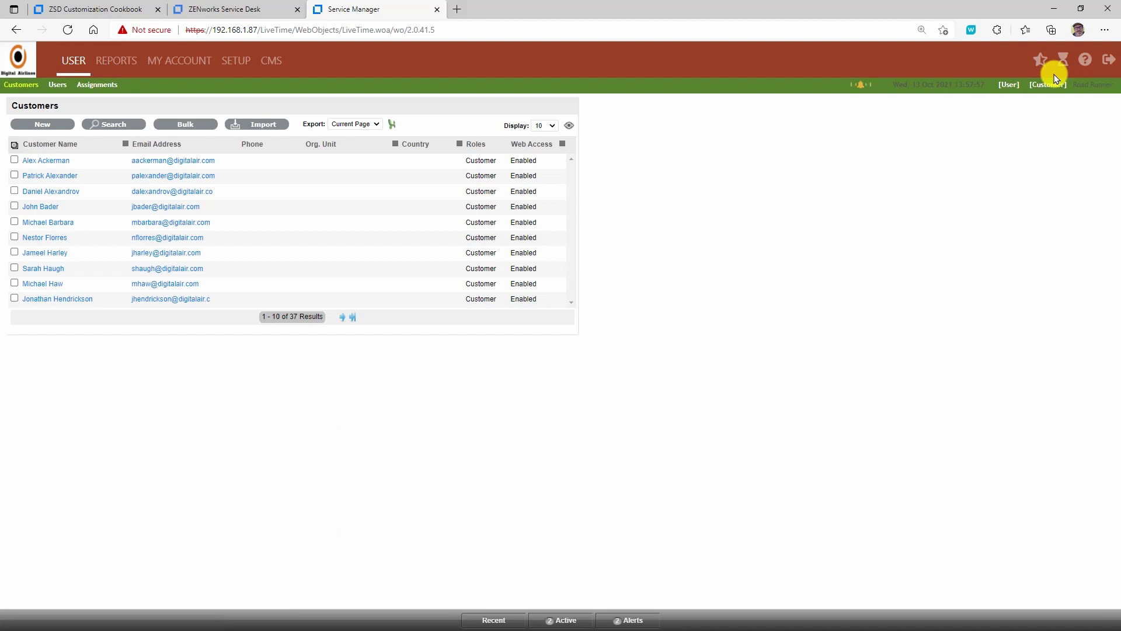
pyautogui.click(1062, 62)
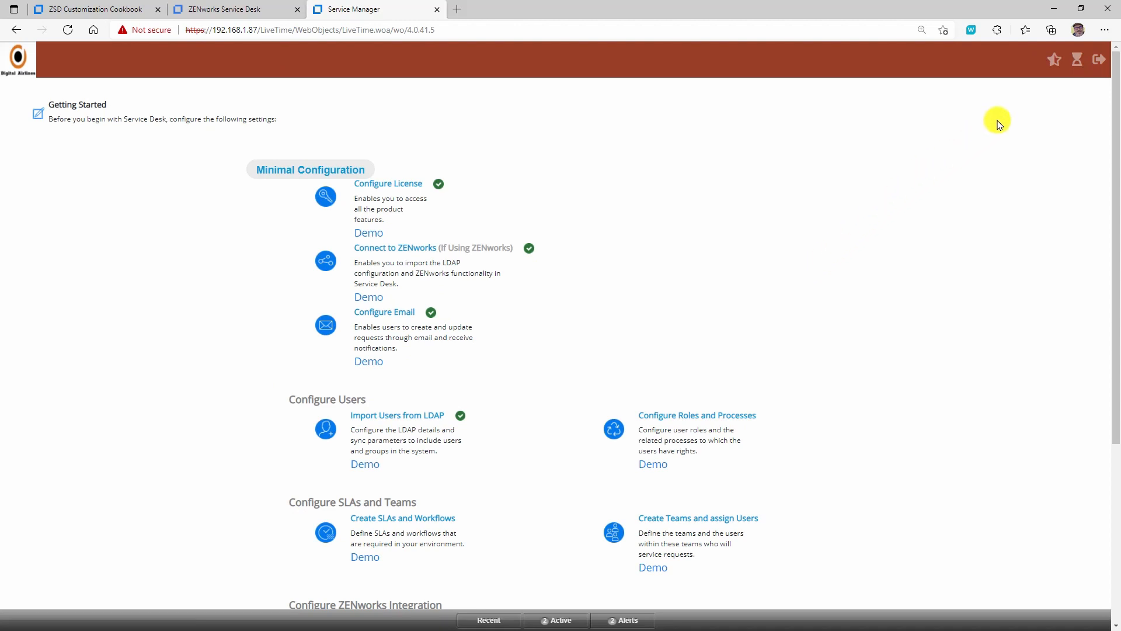
pyautogui.click(1076, 60)
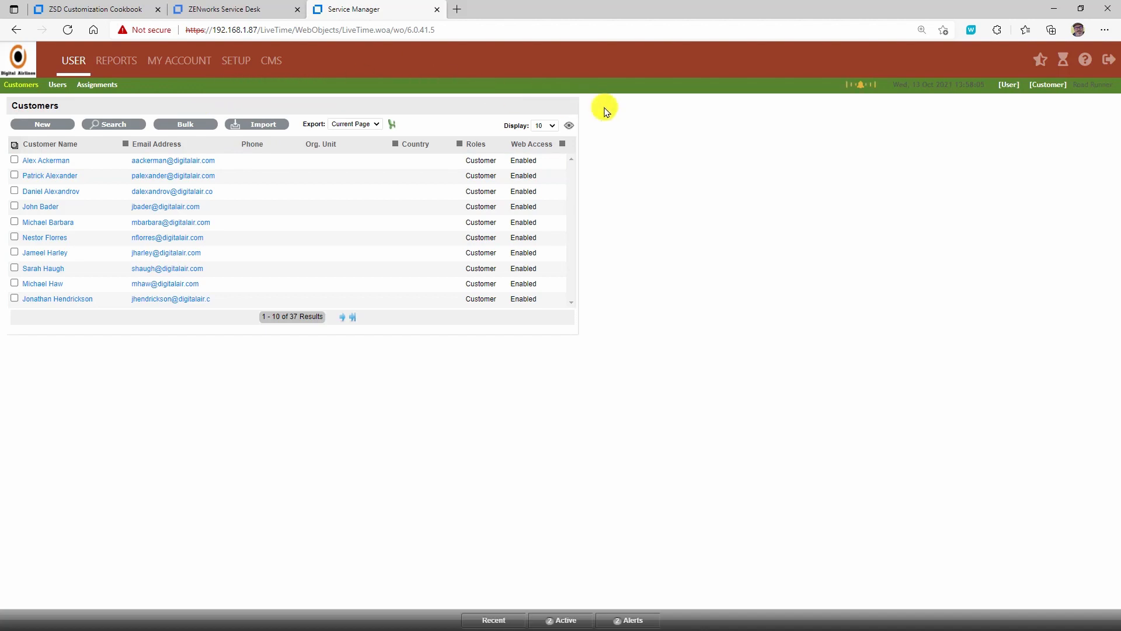
# - Switch to the User role's technician portal and show the Service Requests list
pyautogui.click(1007, 86)
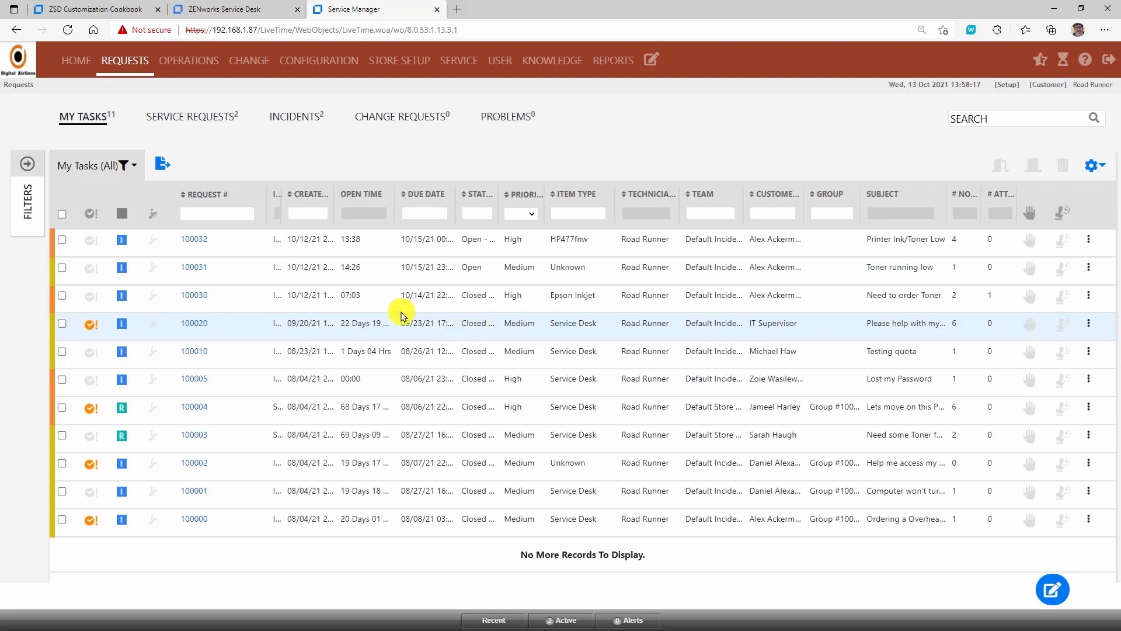
pyautogui.click(208, 299)
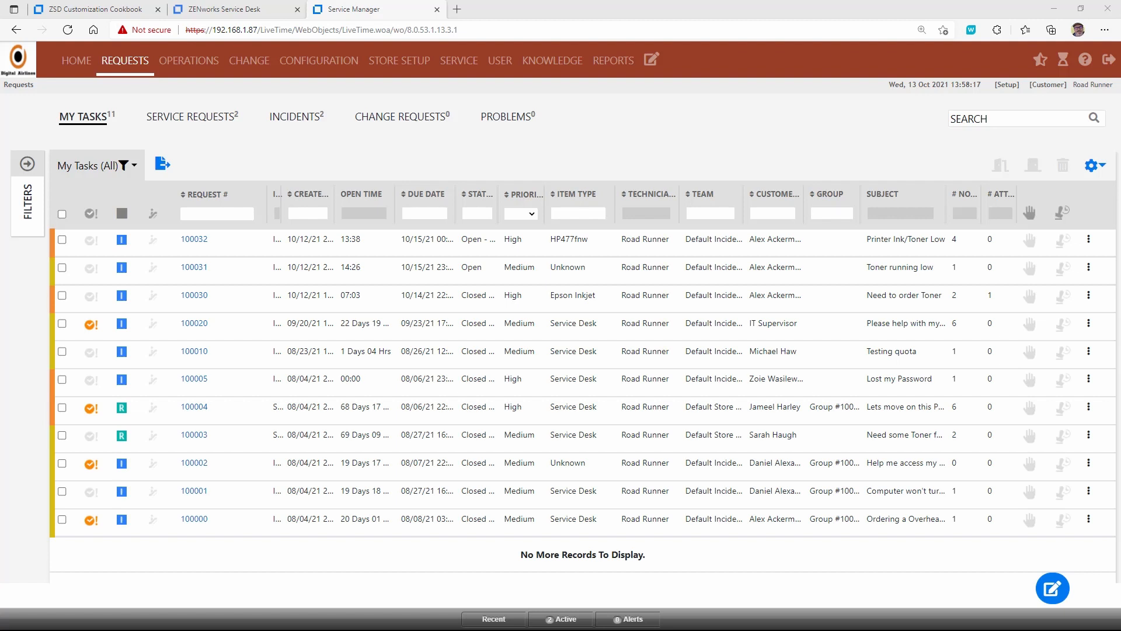
pyautogui.click(1081, 9)
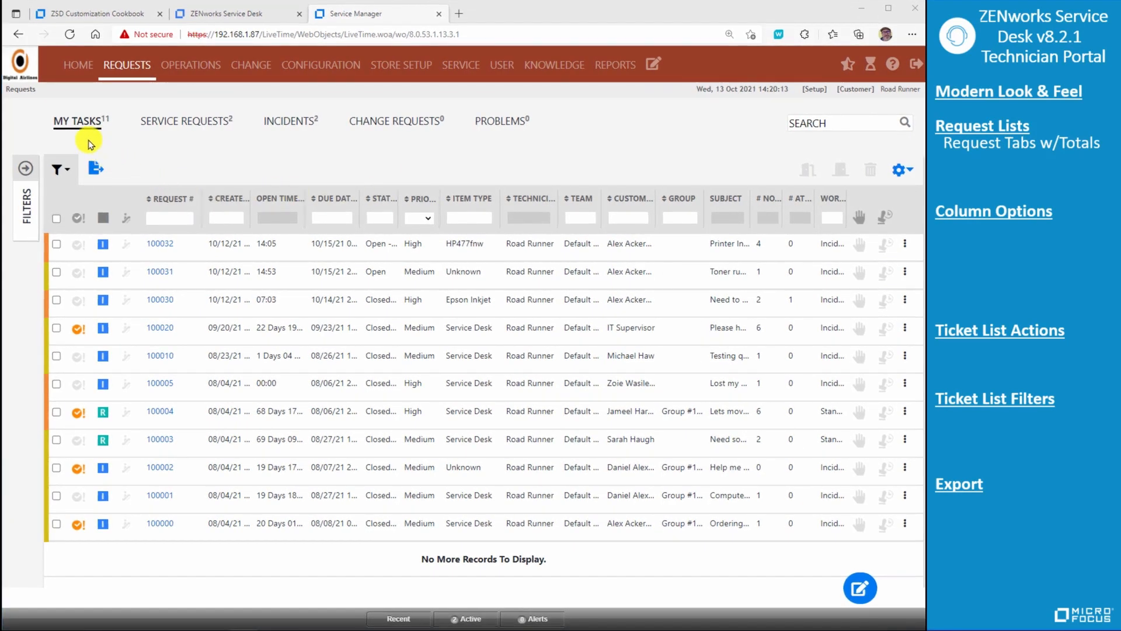
pyautogui.click(175, 122)
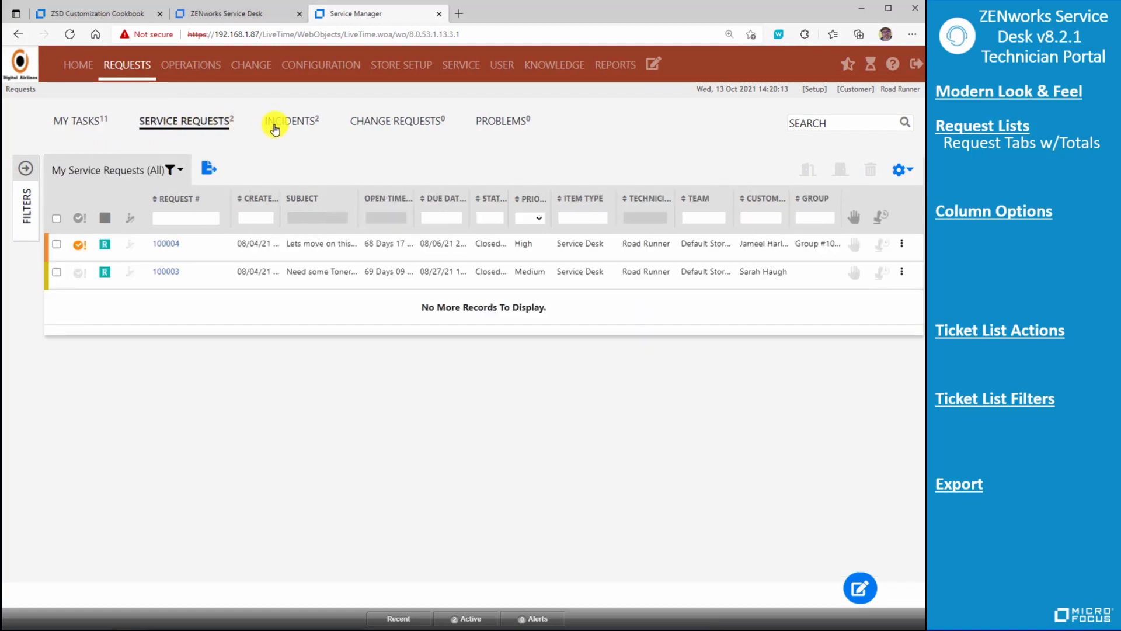
# - View the Incidents, Change Requests, Problems and Service Requests lists, ending on the My Tasks list
pyautogui.click(282, 128)
pyautogui.click(388, 122)
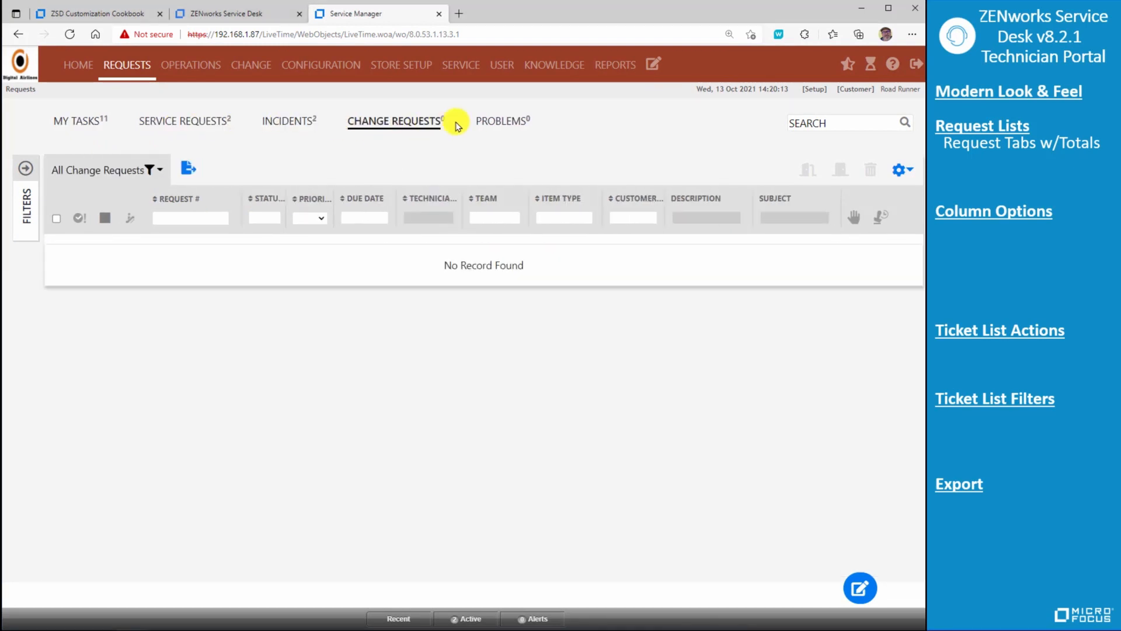
pyautogui.click(491, 127)
pyautogui.click(202, 122)
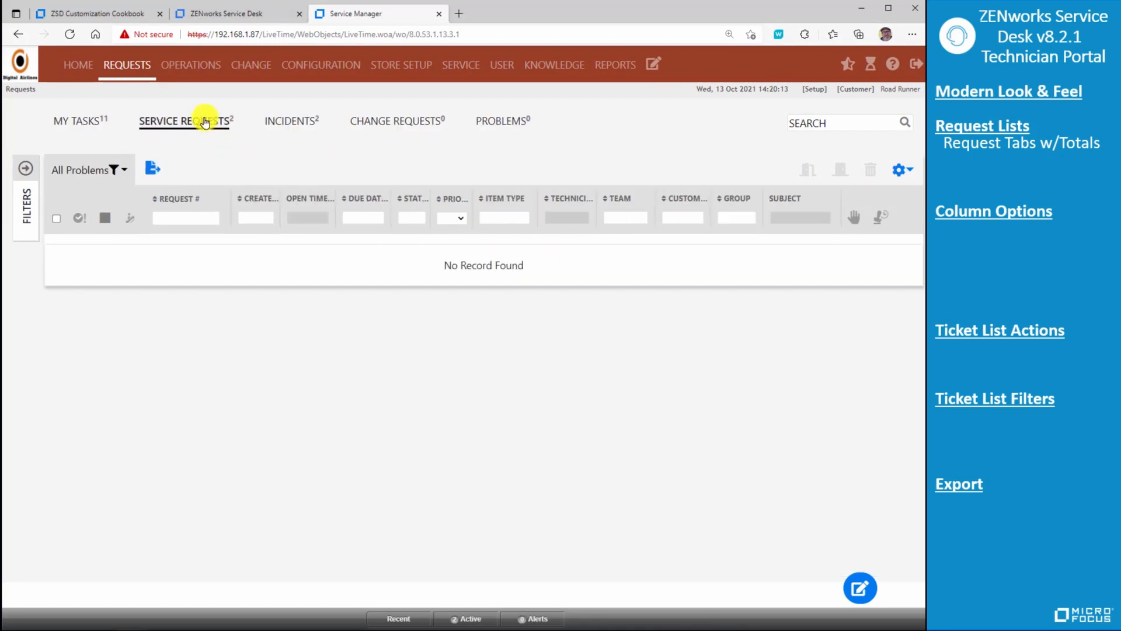
pyautogui.click(80, 130)
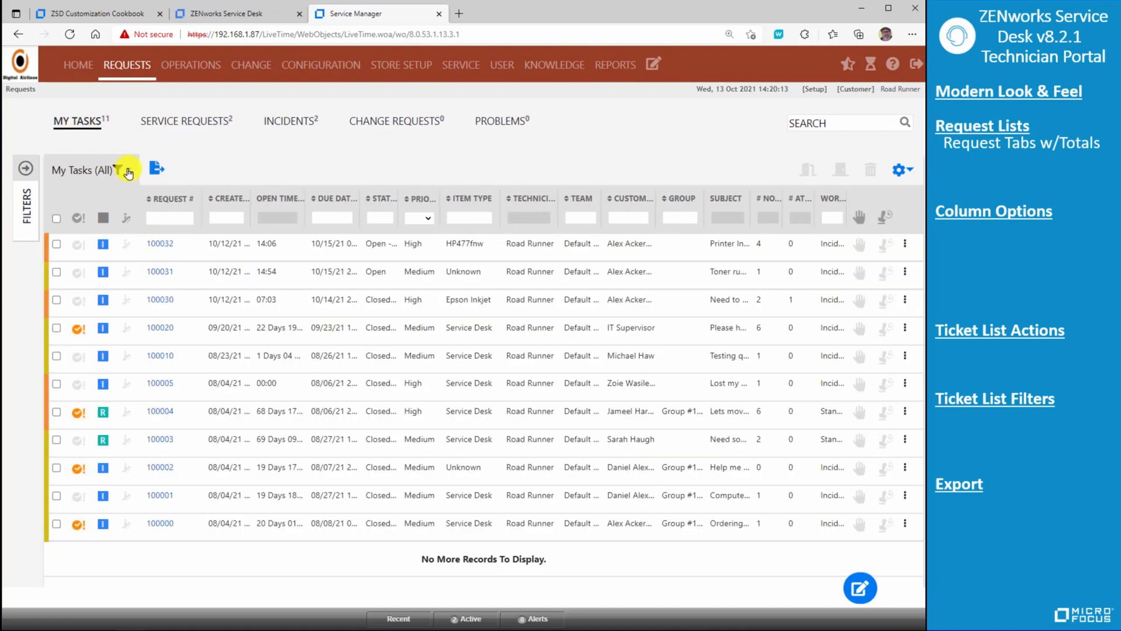
# - Filter the task list to My Tasks (Active), and switch it back to My Tasks (All)
pyautogui.click(128, 172)
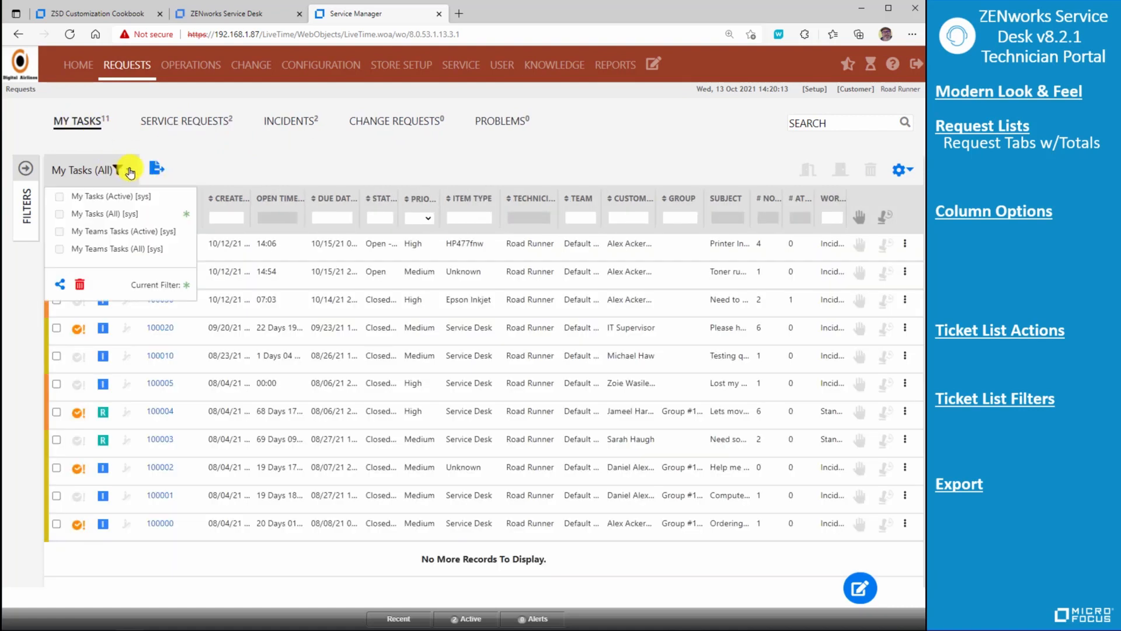
pyautogui.click(113, 203)
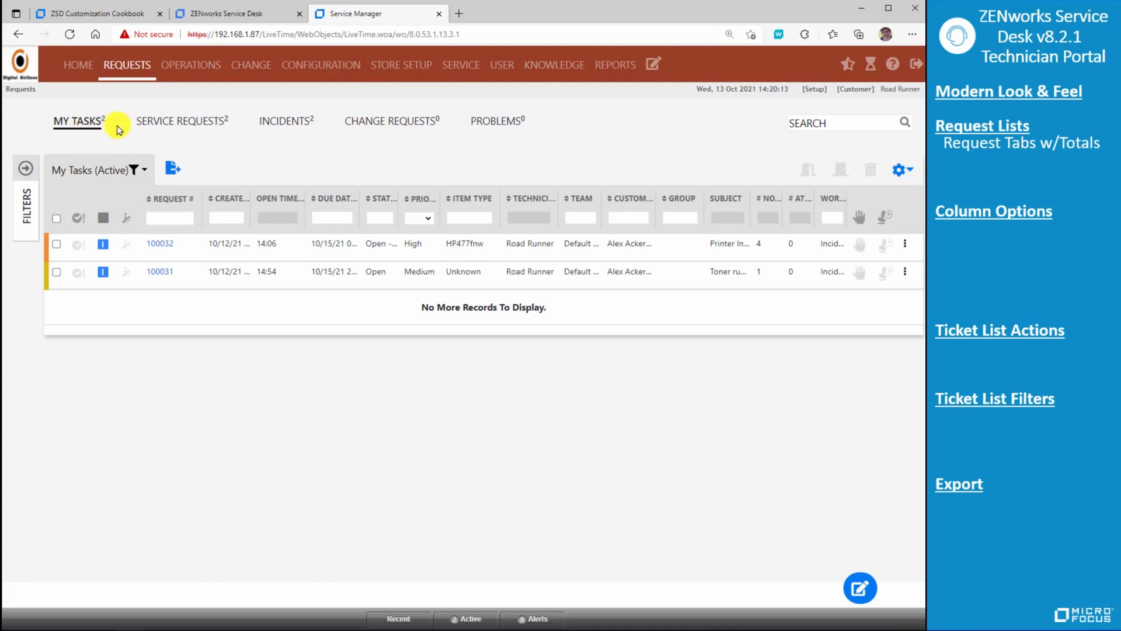
pyautogui.click(137, 175)
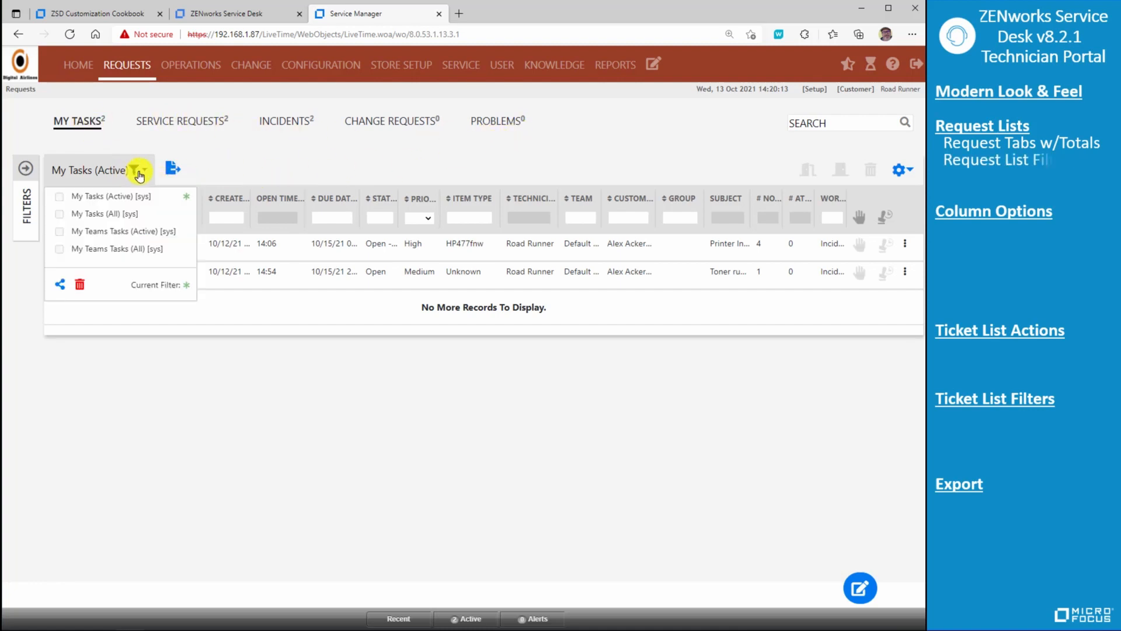
pyautogui.click(108, 214)
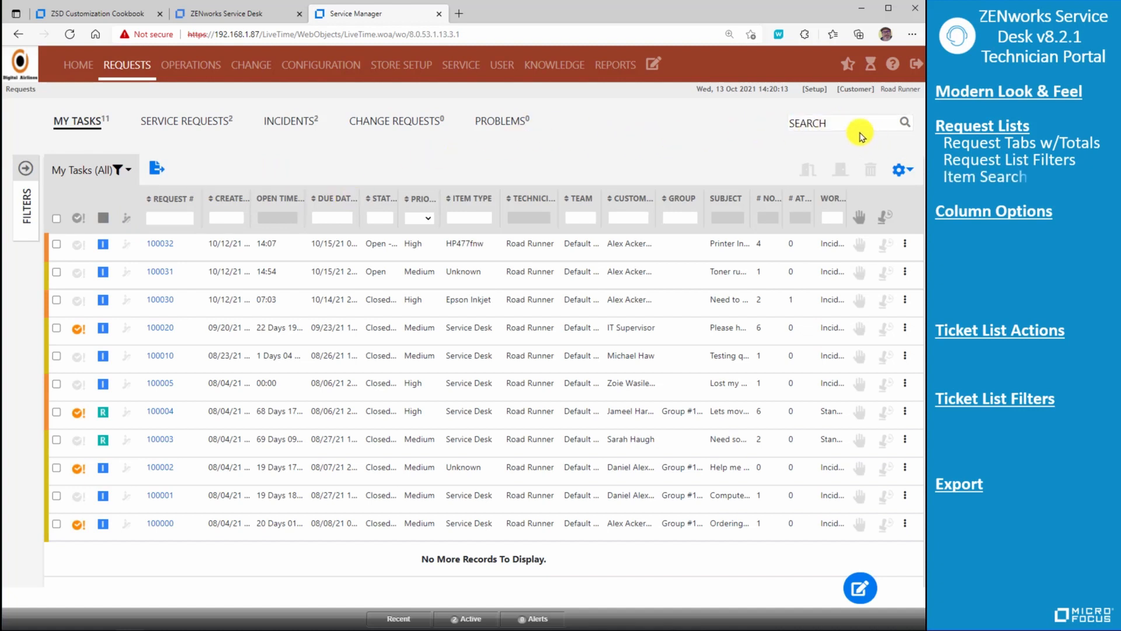
# - Search My Tasks for "HP", clear that search, and search within the Customer column by a customer's first name
pyautogui.click(835, 121)
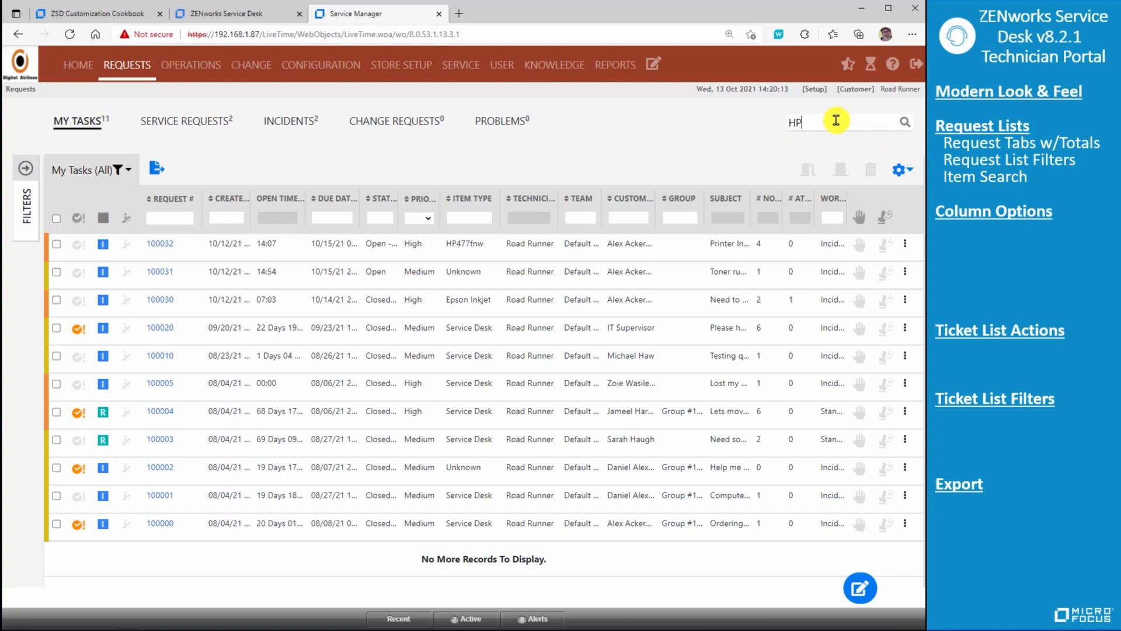
pyautogui.press('Return')
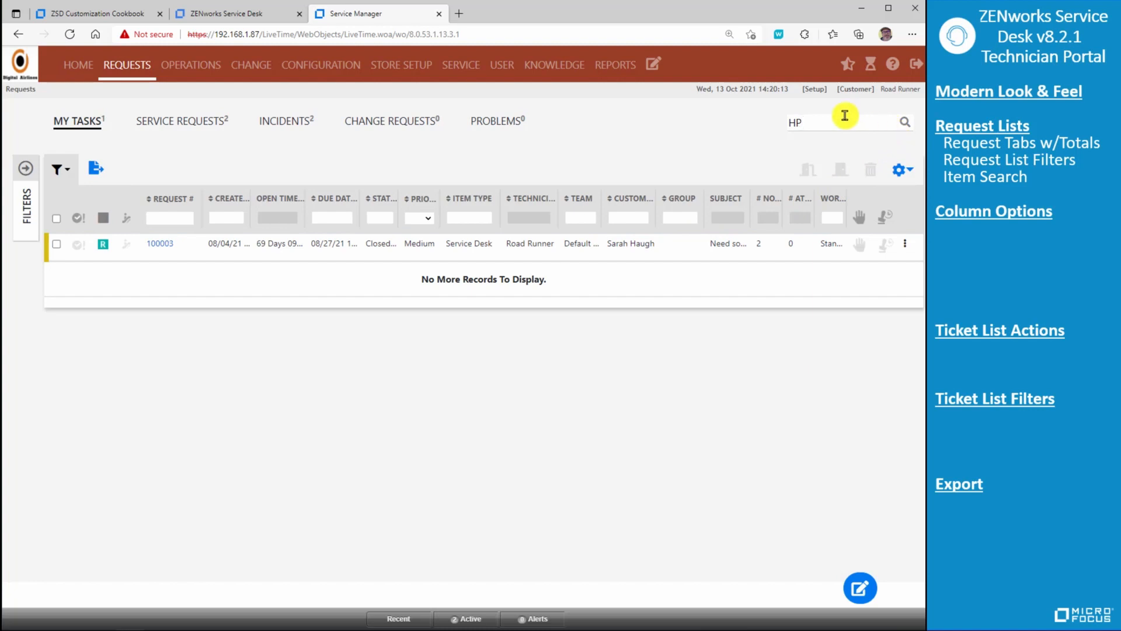
pyautogui.moveTo(841, 121); pyautogui.dragTo(767, 132)
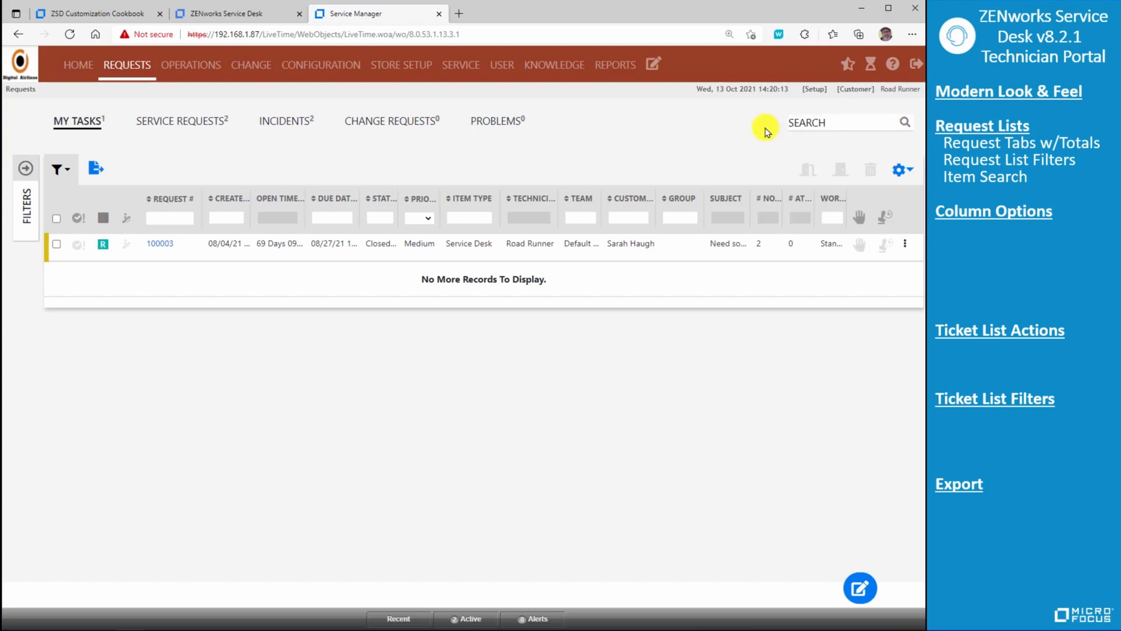
pyautogui.press('Return')
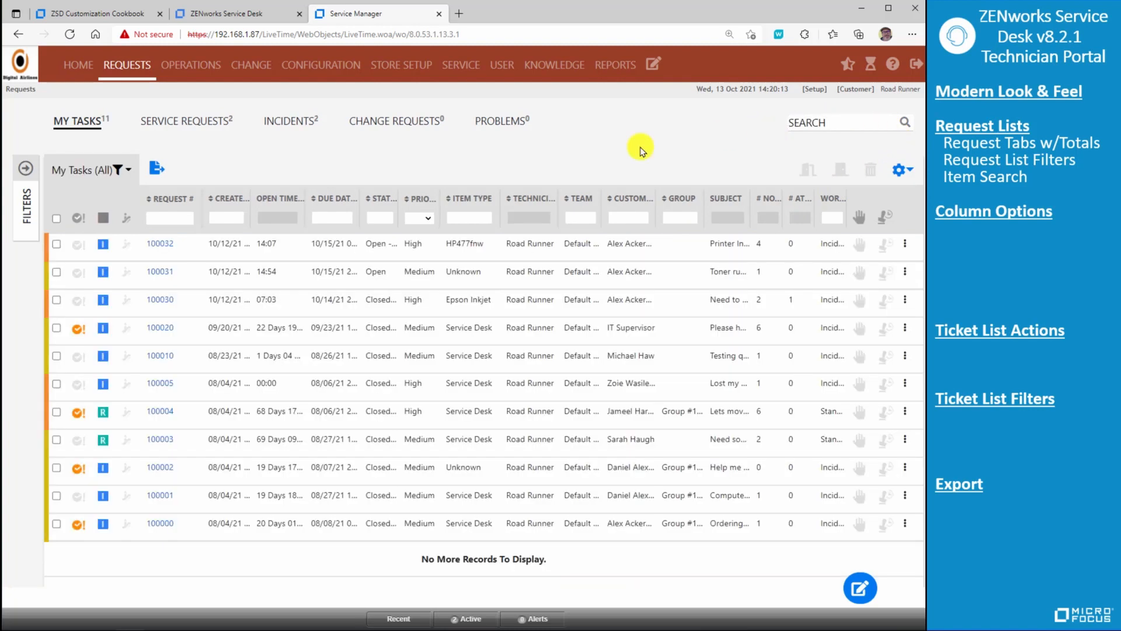
pyautogui.click(620, 216)
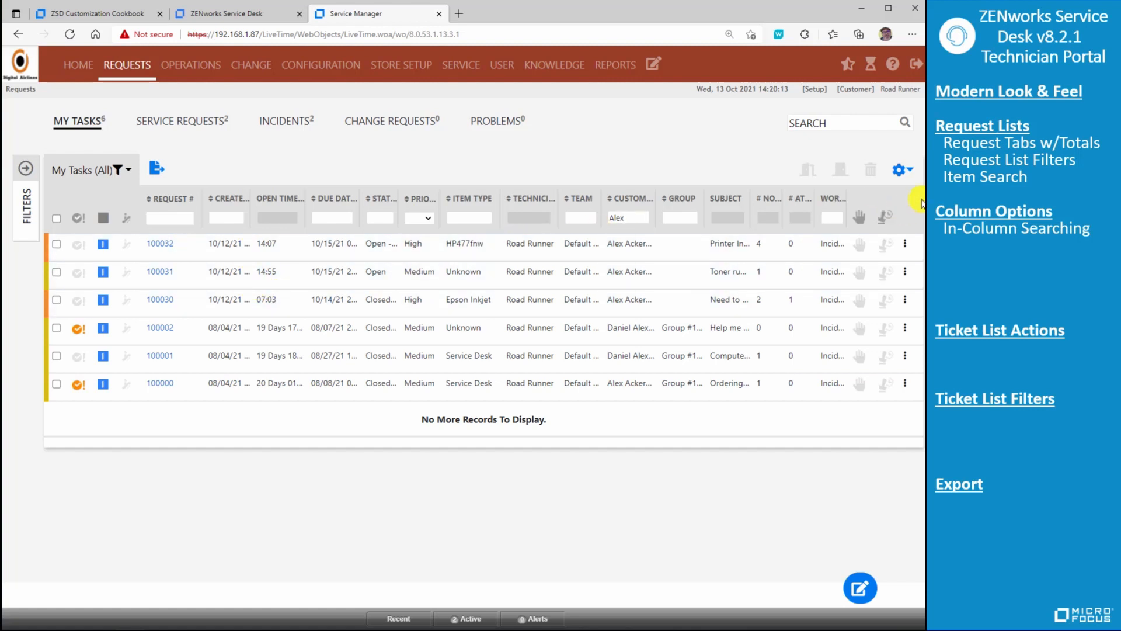
# - Replace the Workflow and Status columns of the task list with the Item Criticality and Customer Solution columns
pyautogui.click(908, 171)
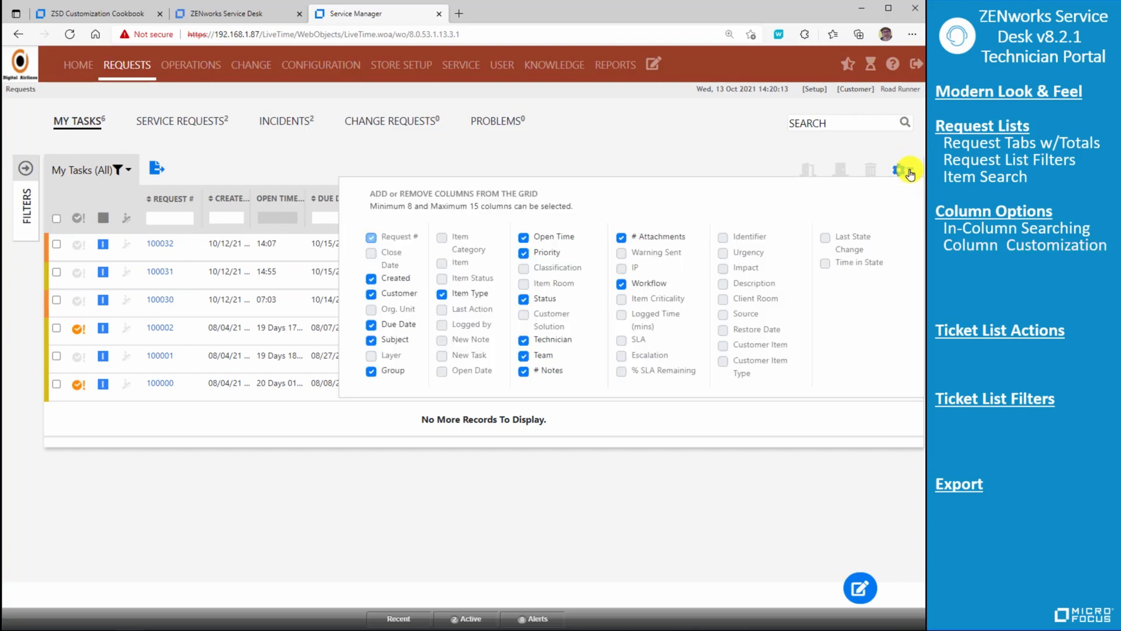
pyautogui.click(622, 283)
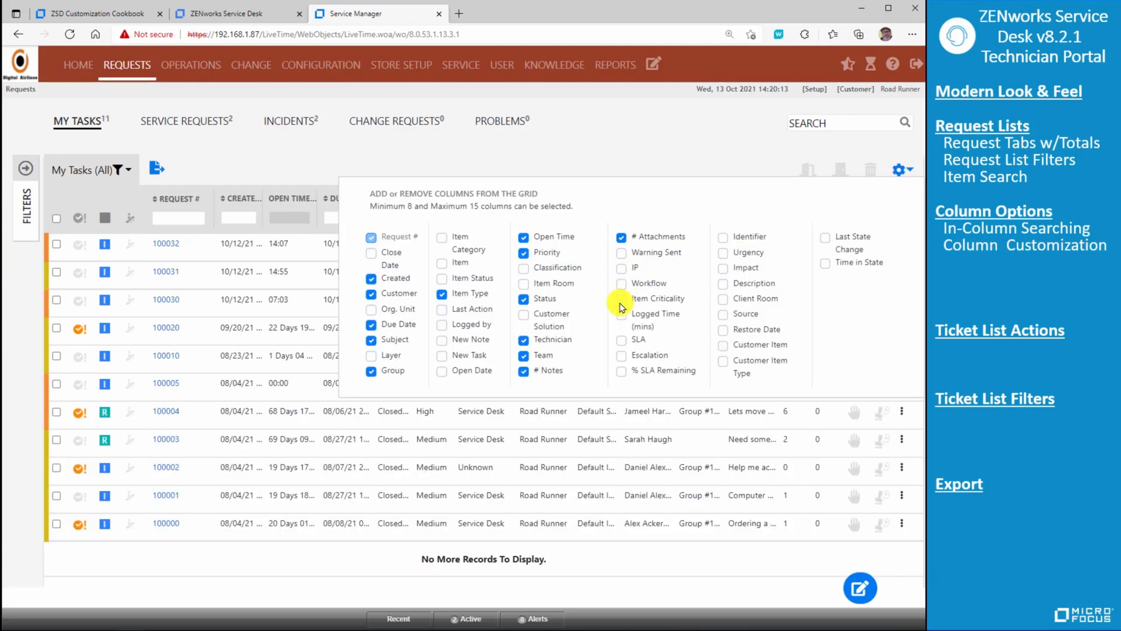
pyautogui.click(621, 302)
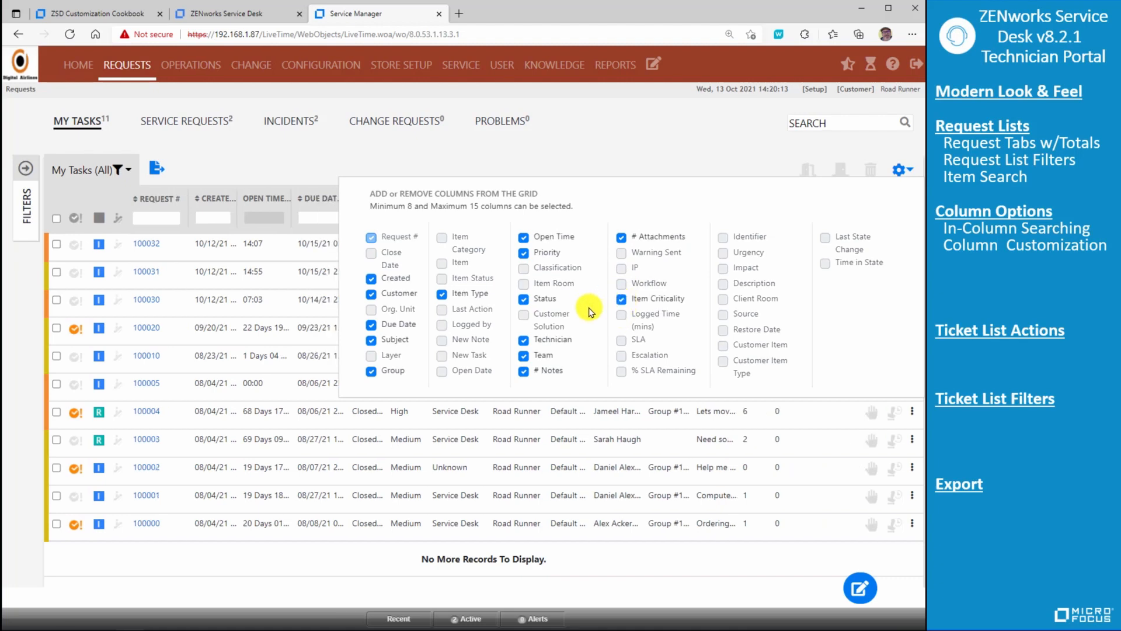
pyautogui.click(523, 300)
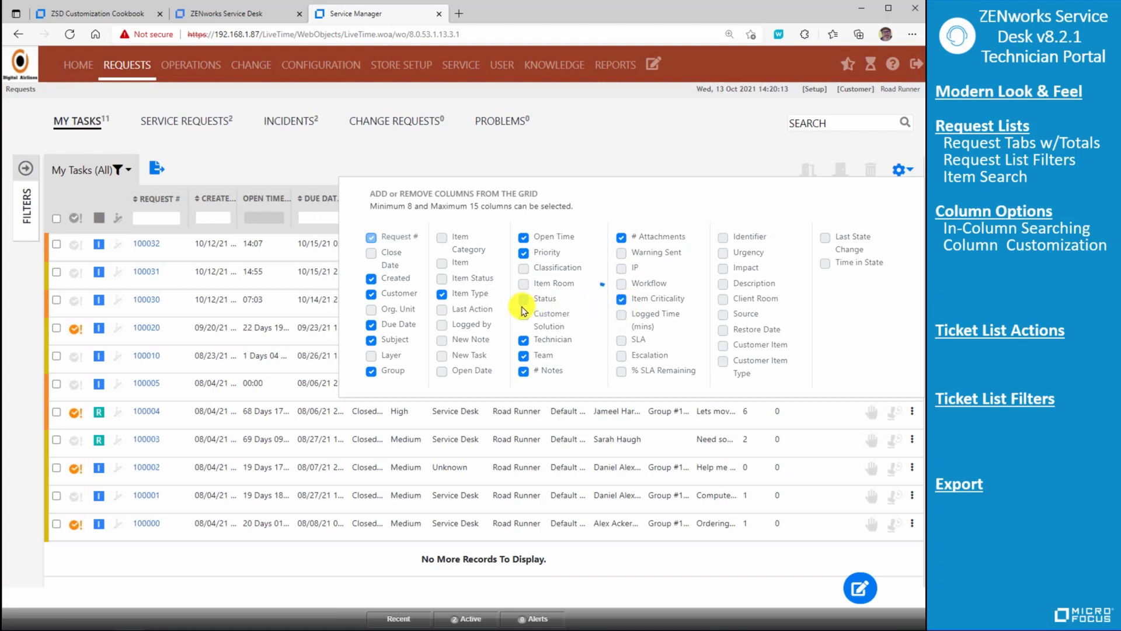
pyautogui.click(524, 315)
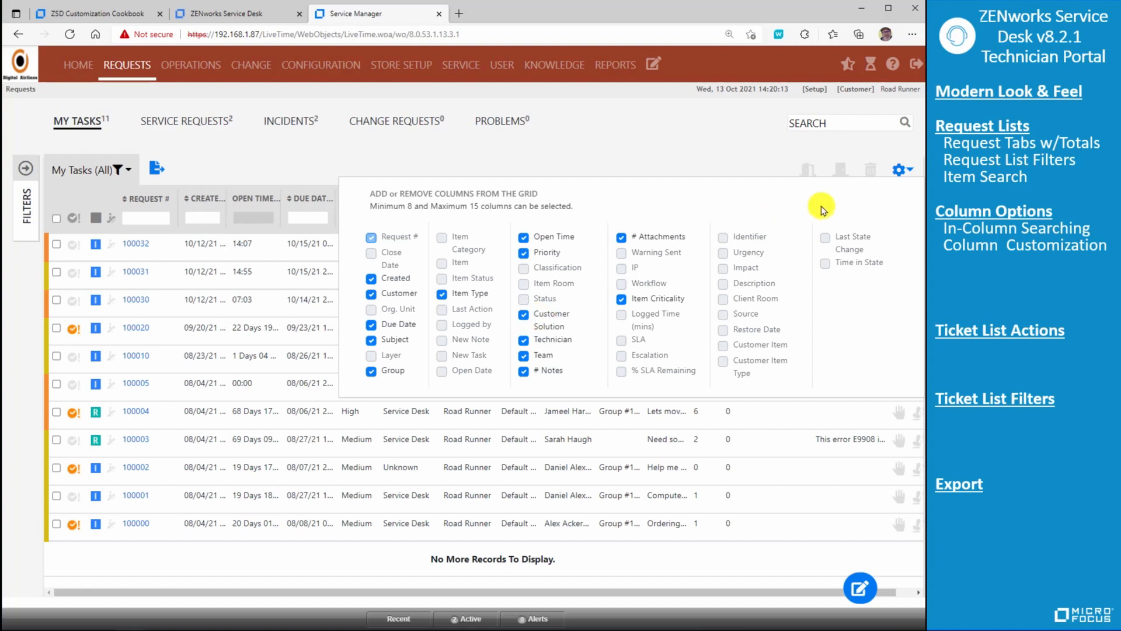
pyautogui.click(717, 163)
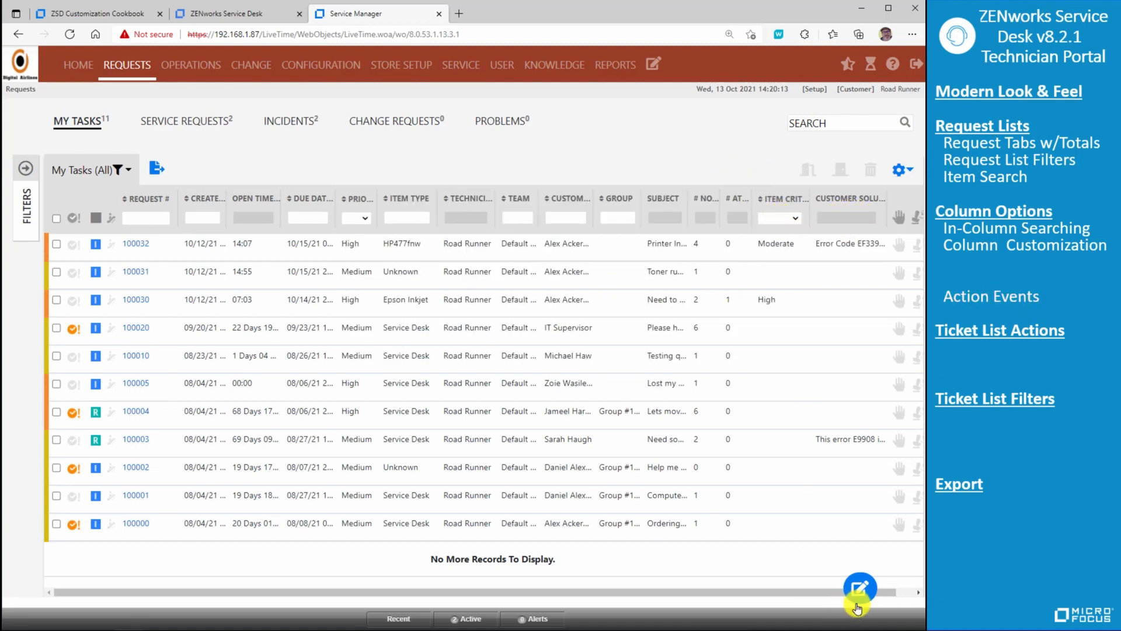
# - Check which actions are available for the high-priority HP477fnw request without running any of them
pyautogui.click(920, 593)
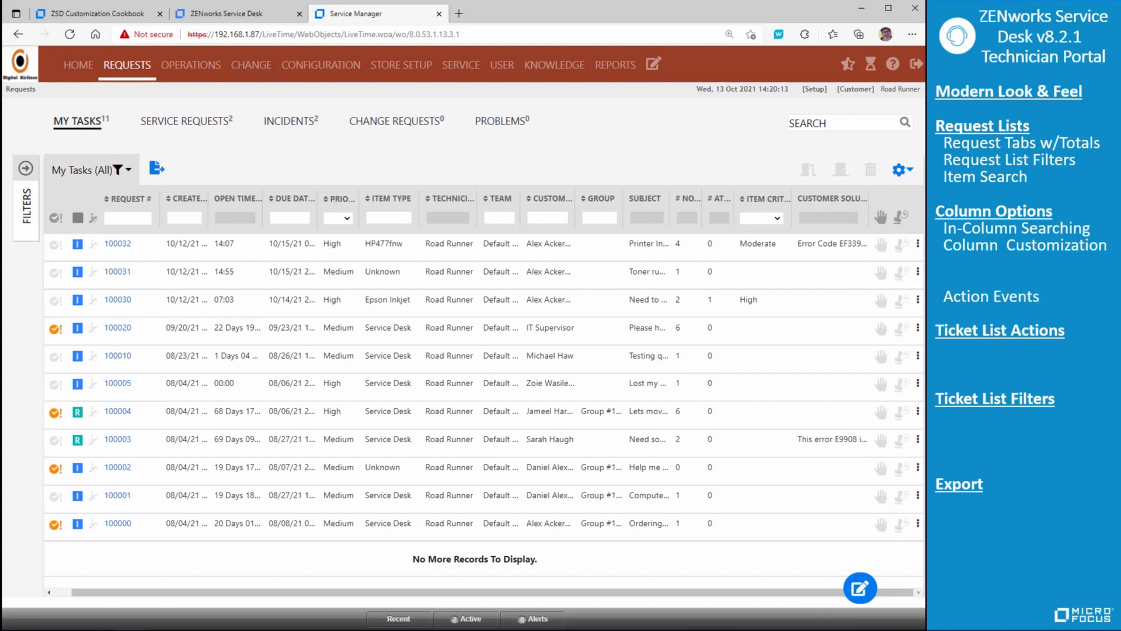
pyautogui.click(919, 243)
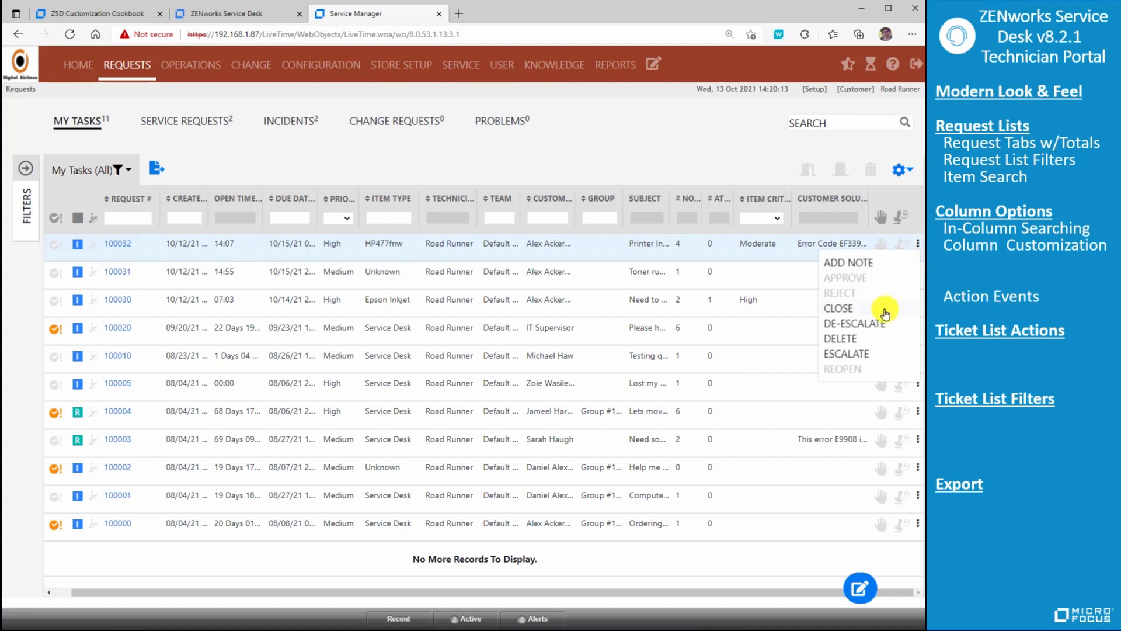
pyautogui.click(707, 155)
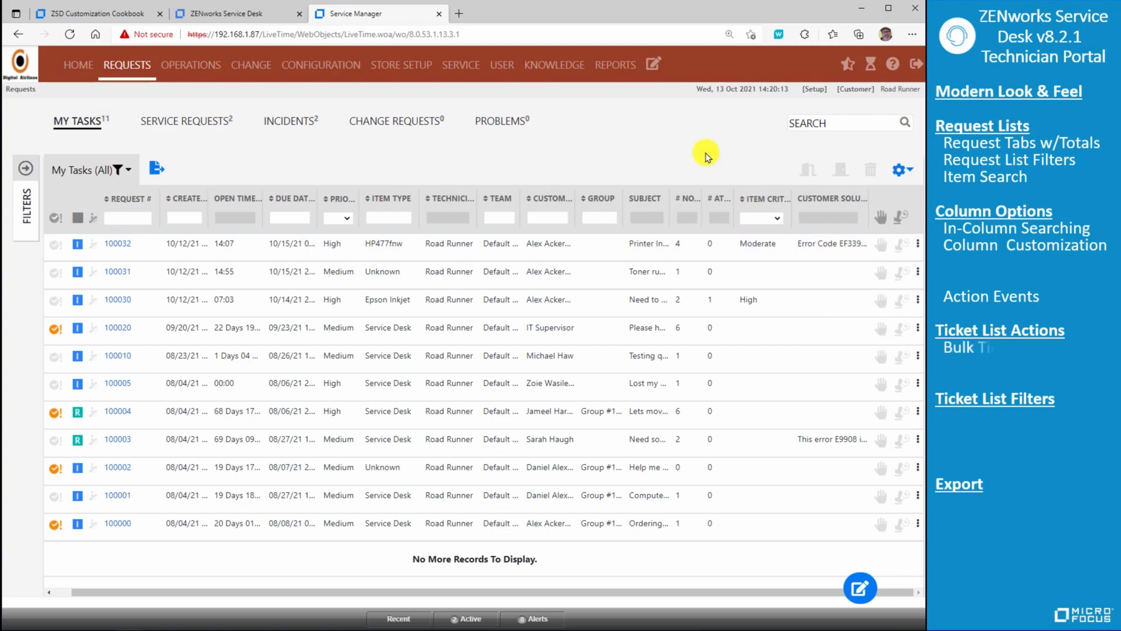
# - Select the first two requests in the My Tasks list for the bulk ticket functions
pyautogui.moveTo(203, 594); pyautogui.dragTo(169, 595)
pyautogui.click(56, 244)
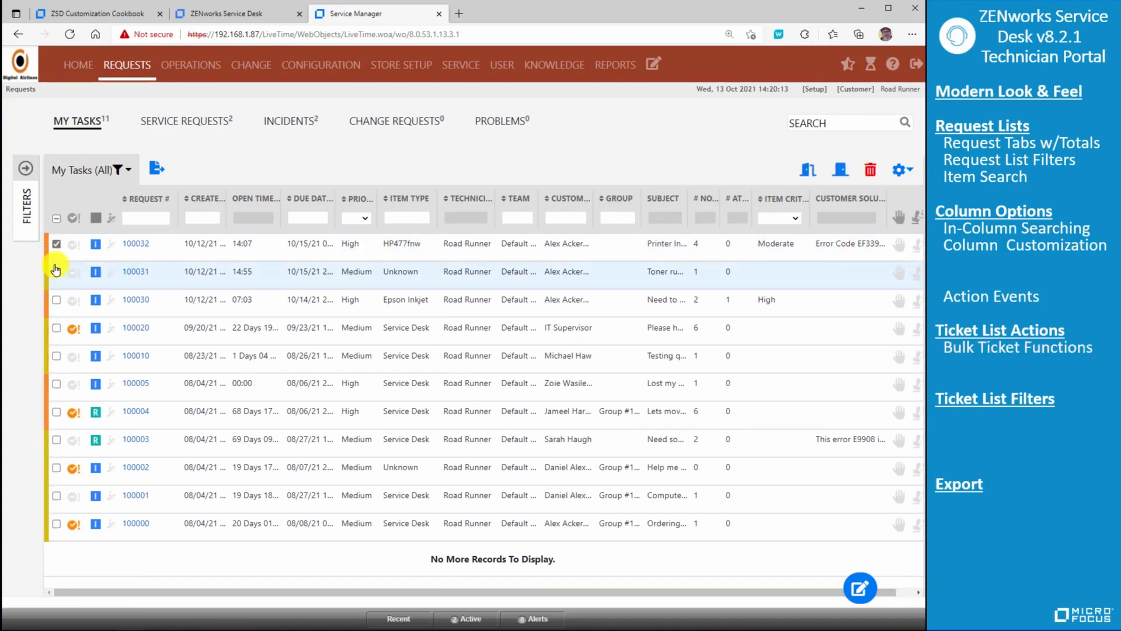
pyautogui.click(57, 273)
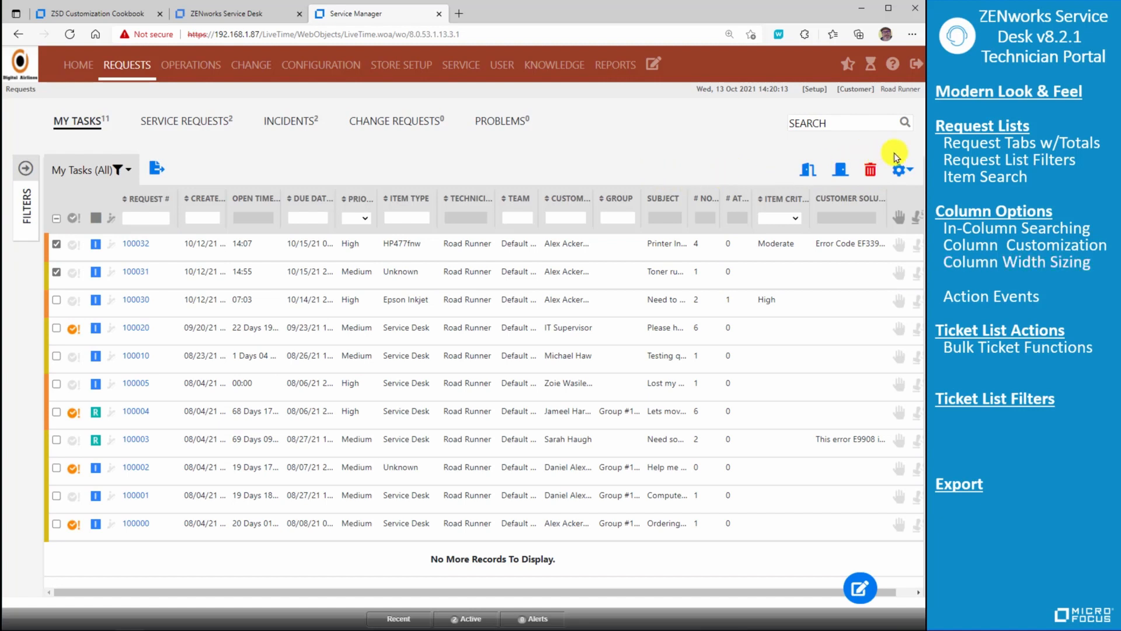
# - Widen the Priority and Created columns, and move the Priority column between Created and Open Time
pyautogui.click(900, 170)
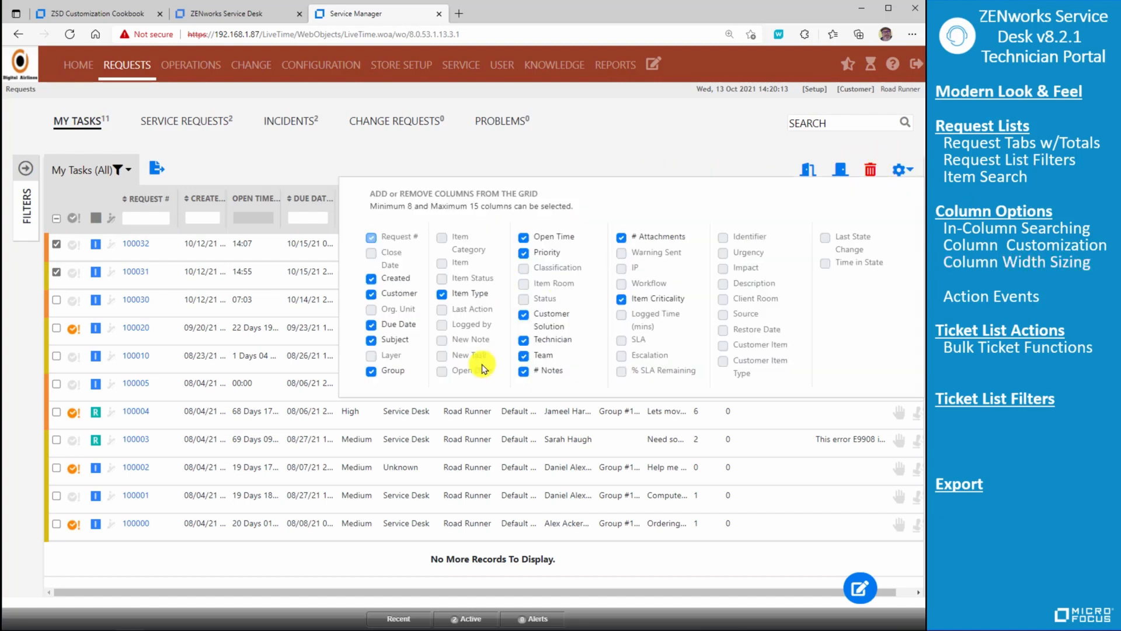
pyautogui.click(568, 143)
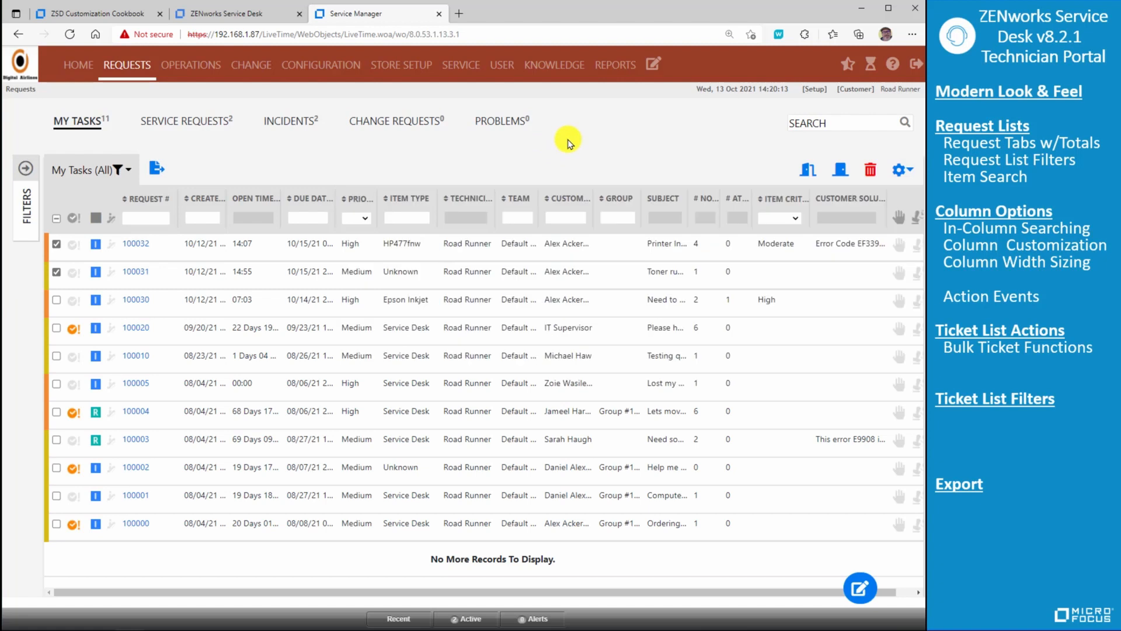
pyautogui.moveTo(378, 207)
pyautogui.mouseDown()
pyautogui.moveTo(451, 205)
pyautogui.moveTo(384, 210)
pyautogui.mouseUp()
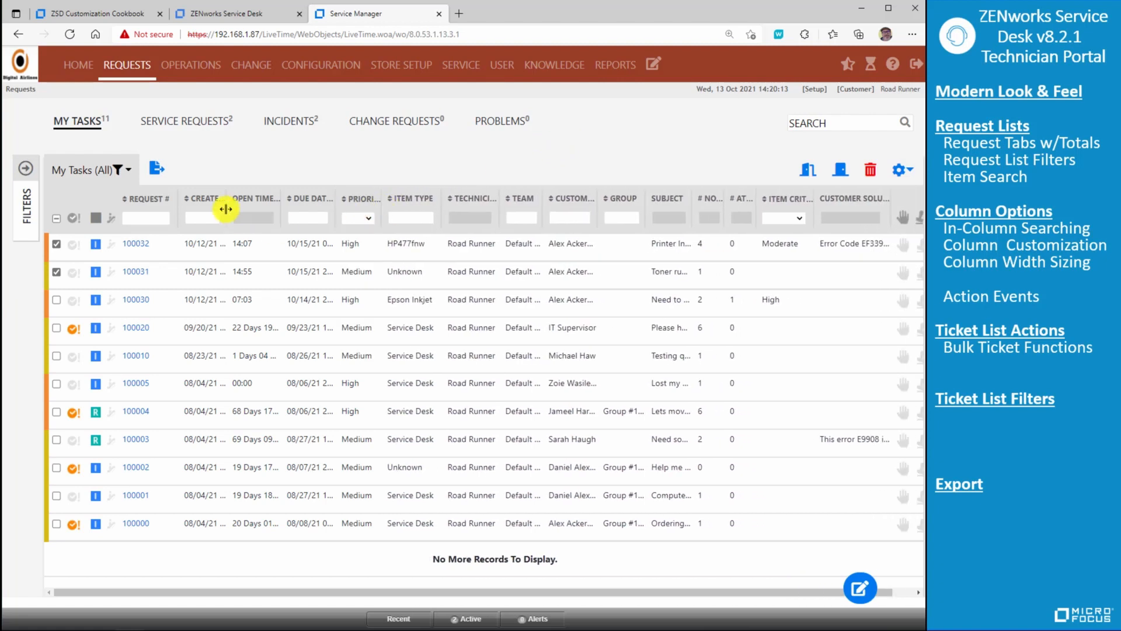
pyautogui.moveTo(227, 210); pyautogui.dragTo(253, 213)
pyautogui.moveTo(390, 202); pyautogui.dragTo(268, 216)
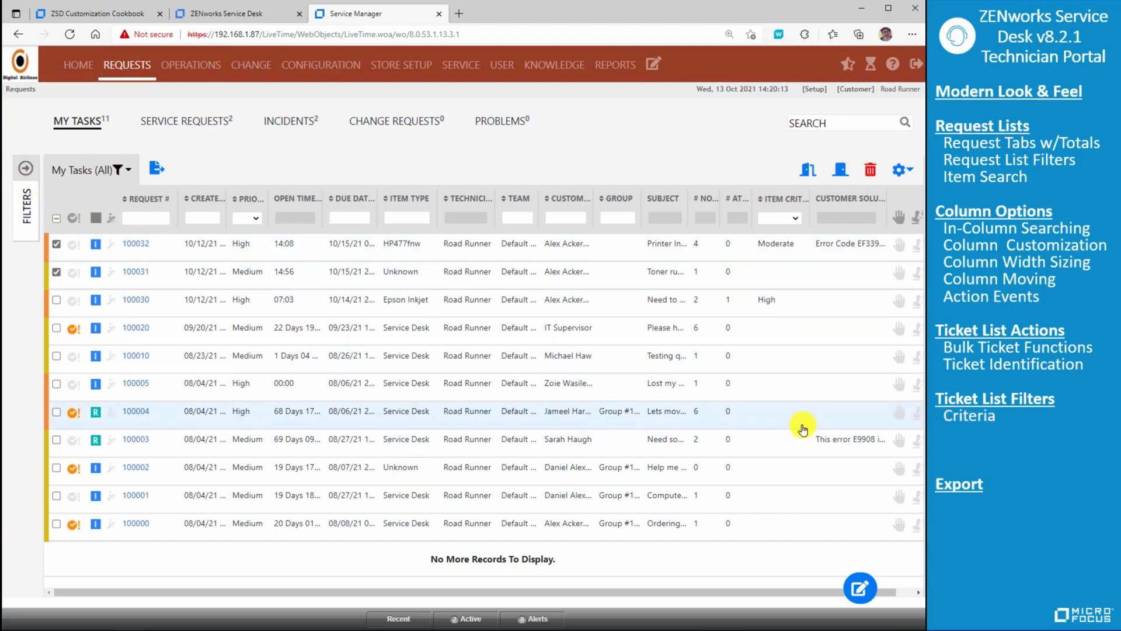
# - Apply a new filter to My Tasks with status All and priority Medium
pyautogui.click(25, 170)
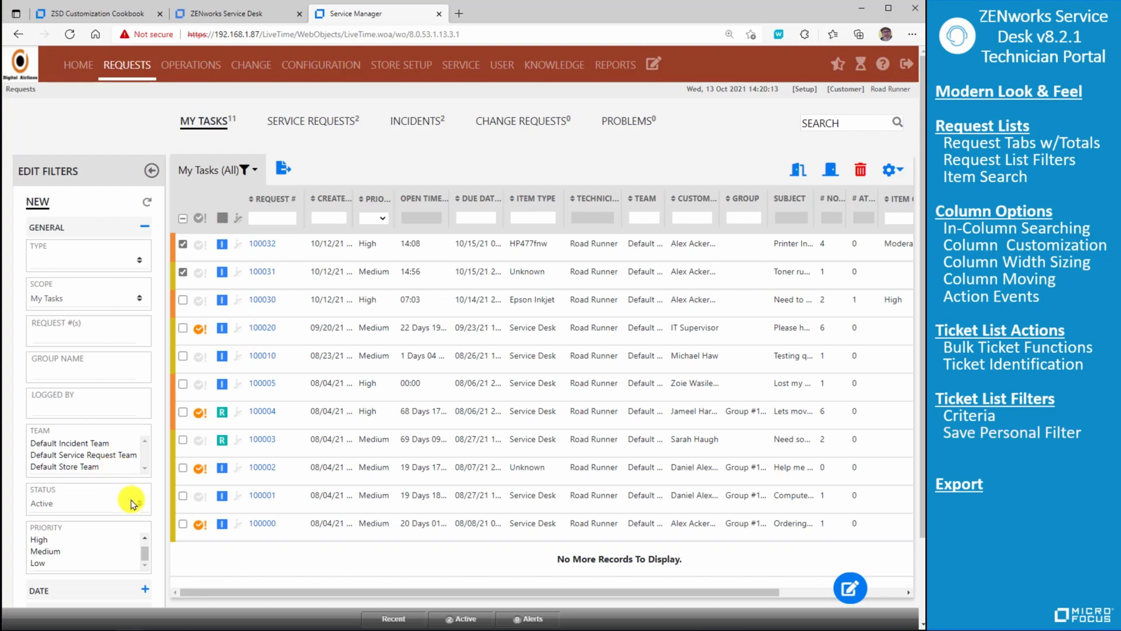
pyautogui.click(139, 505)
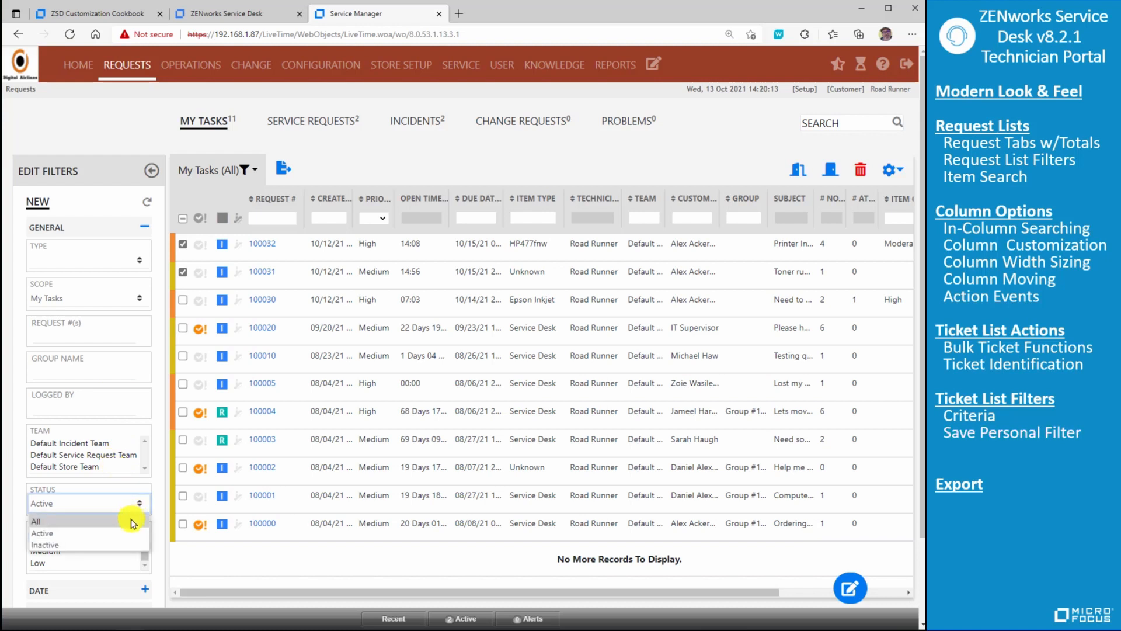
pyautogui.click(131, 526)
pyautogui.click(105, 550)
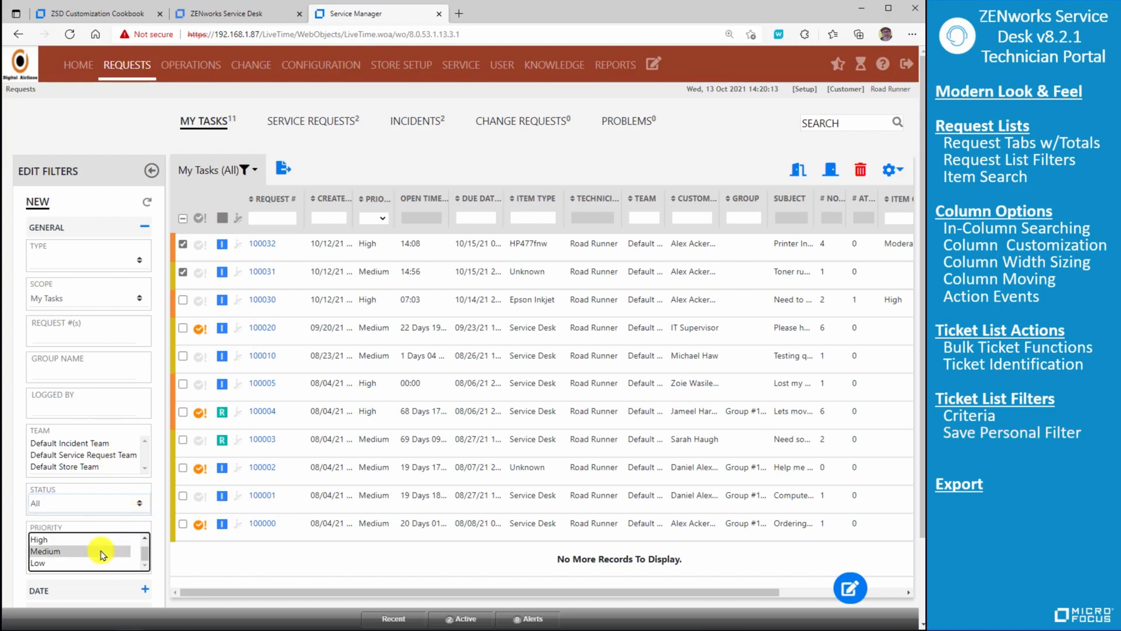
pyautogui.scroll(-2, 150, 479)
pyautogui.click(135, 572)
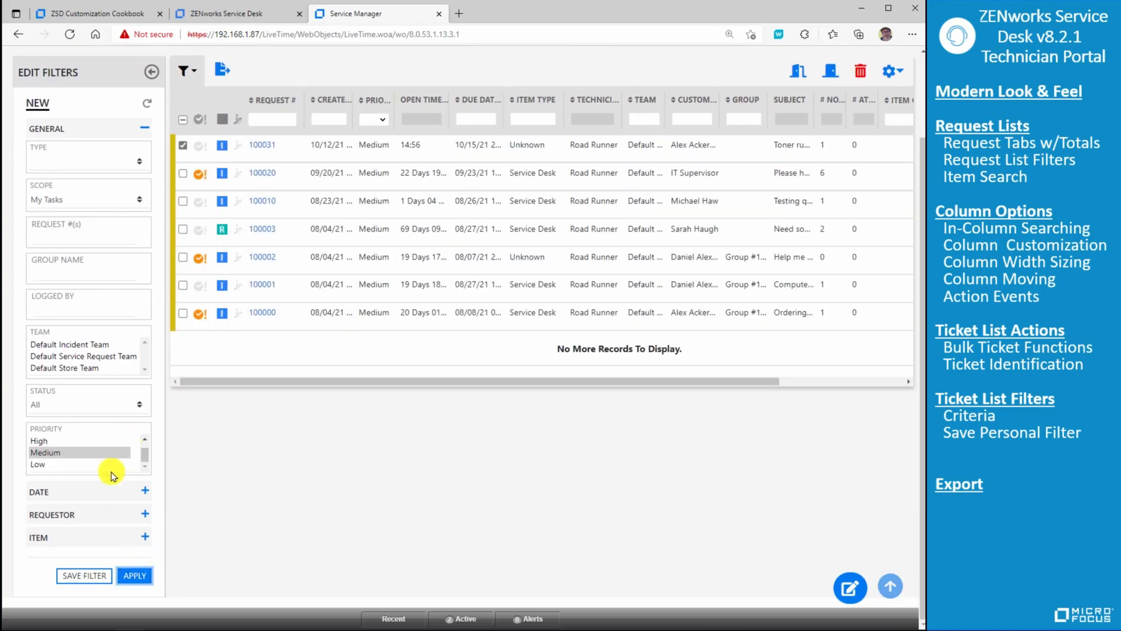
# - Save the filter criteria as a new filter named "RR-All High Ticket", and show the list of available filters
pyautogui.click(83, 575)
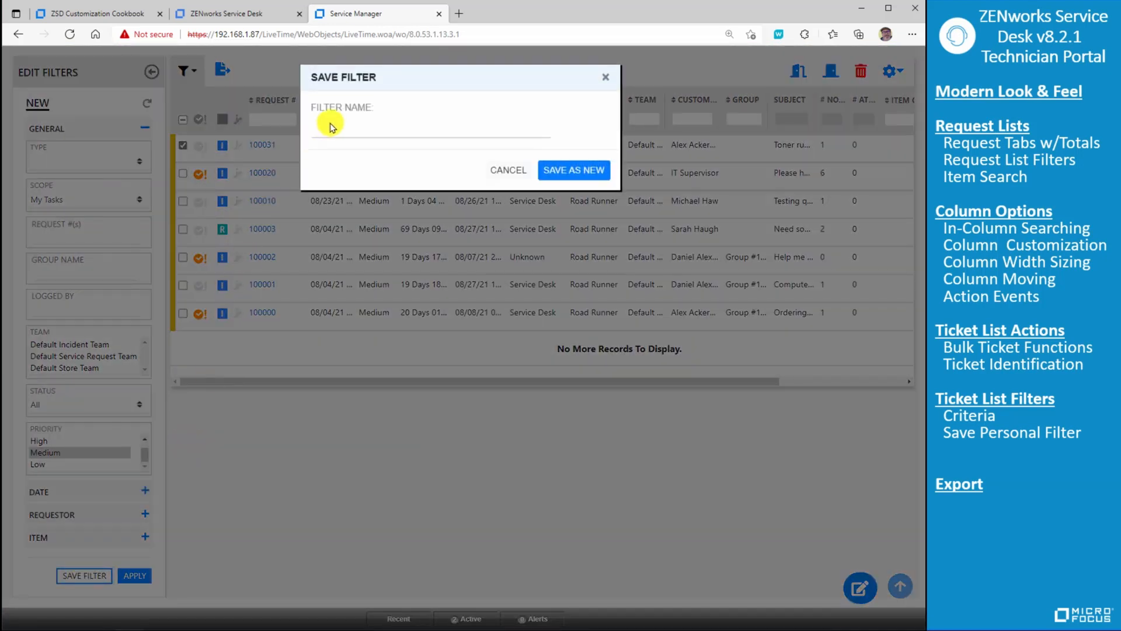
pyautogui.click(335, 127)
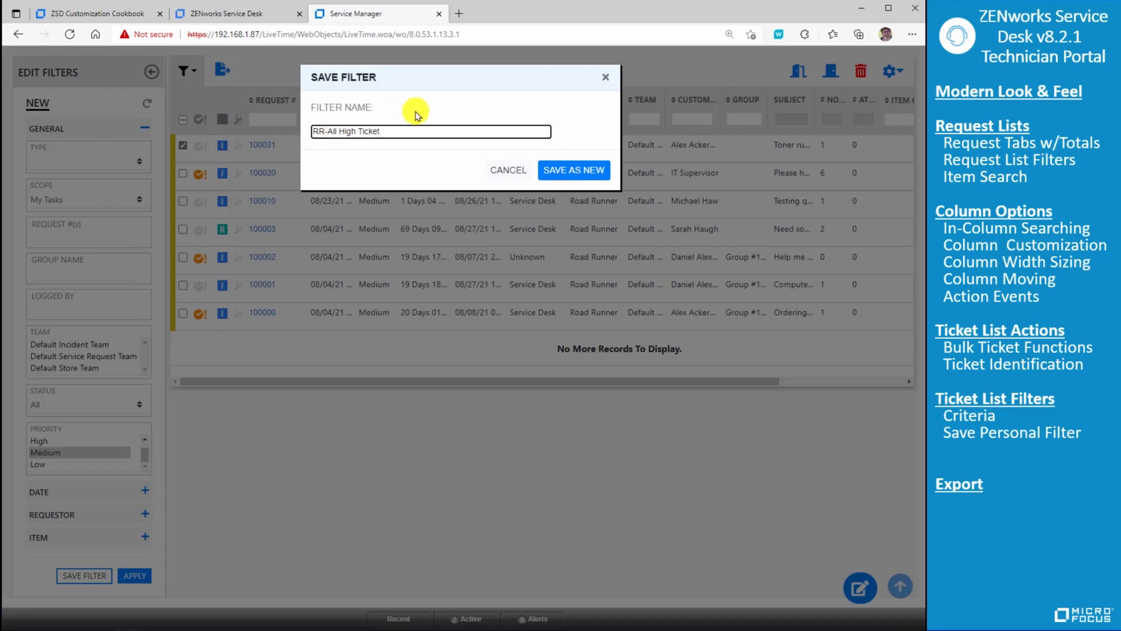
pyautogui.click(574, 170)
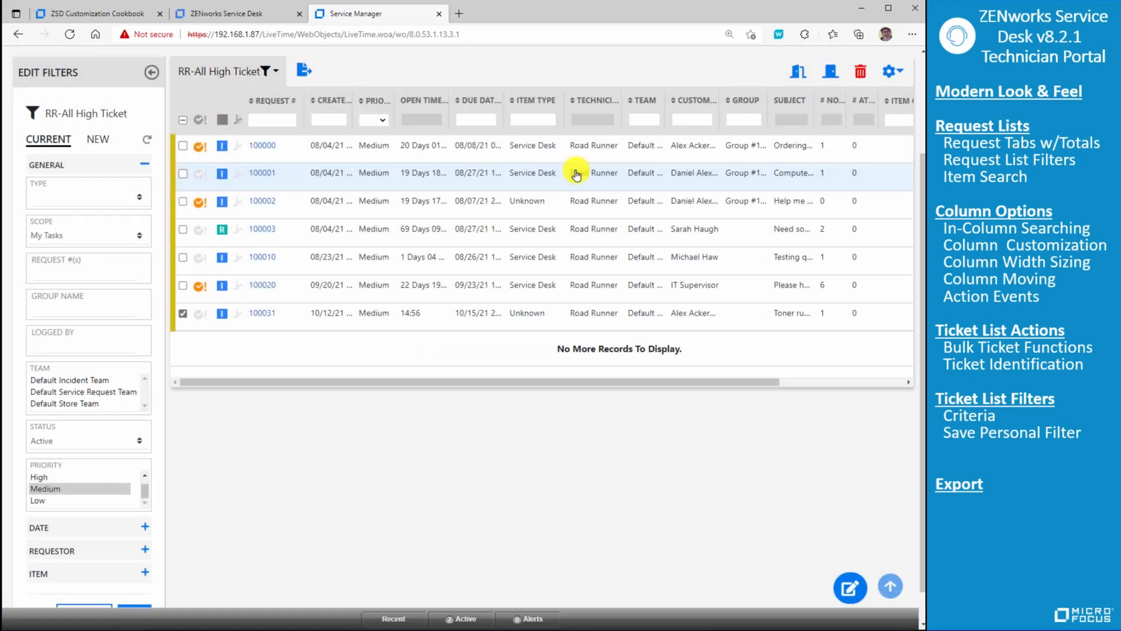
pyautogui.click(273, 71)
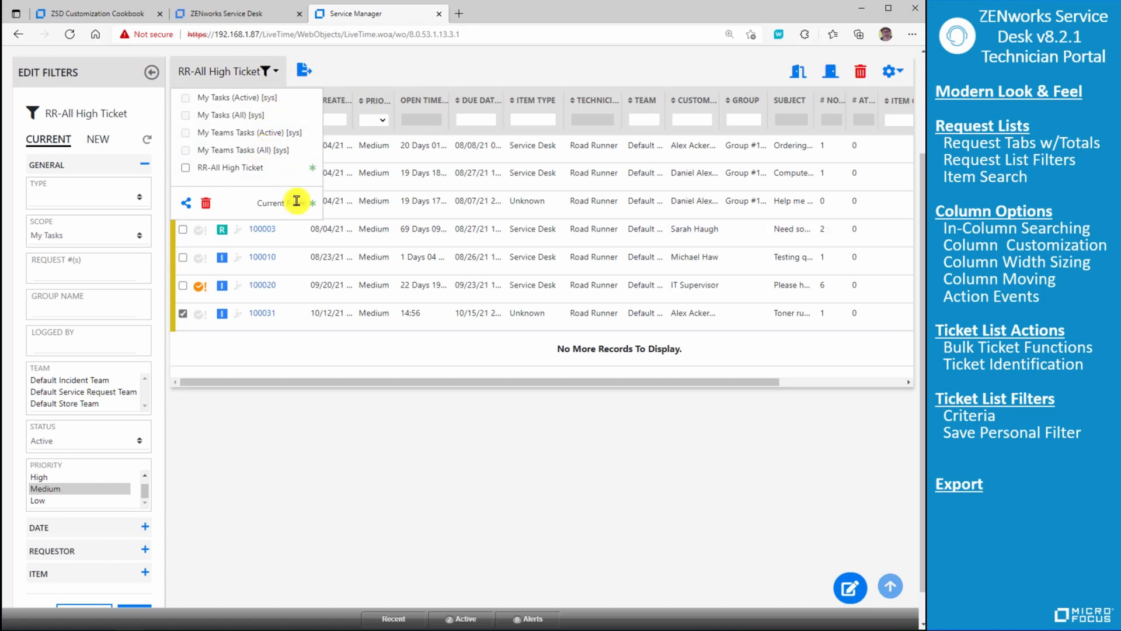
# - View the sharing options of the RR-All High Ticket filter without sharing it, and switch the list to the My Tasks (All) filter
pyautogui.click(186, 202)
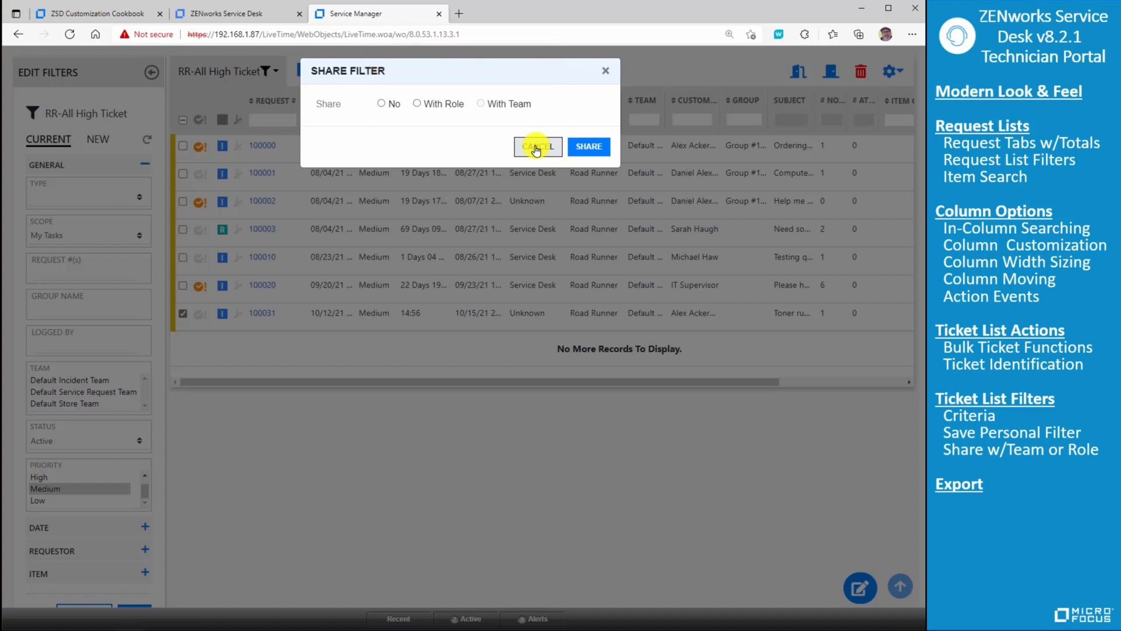
pyautogui.click(536, 147)
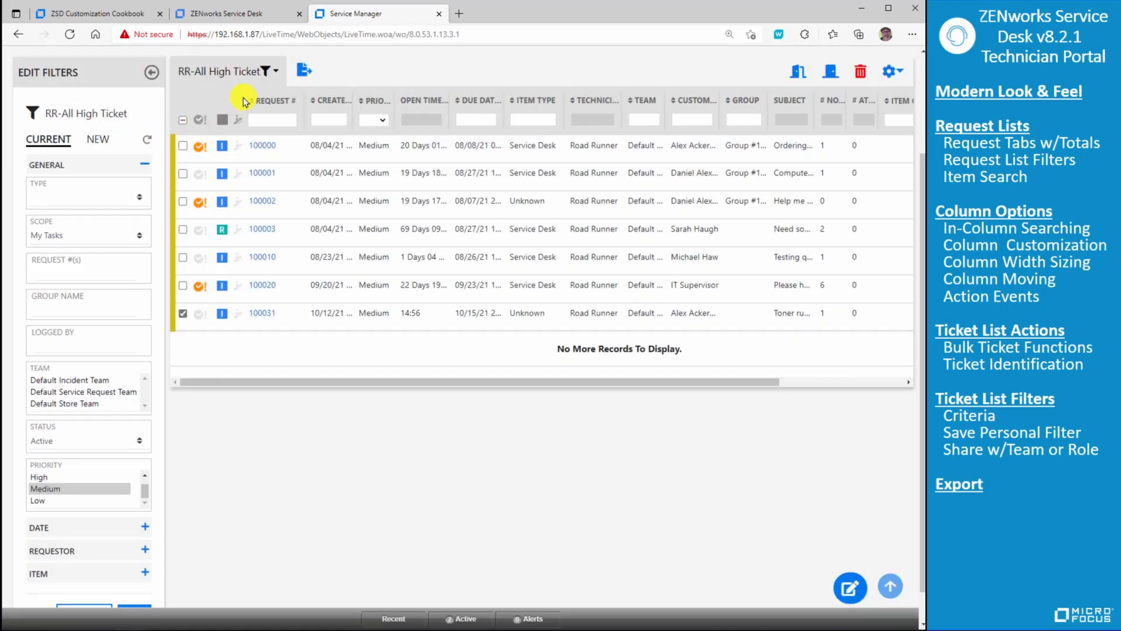
pyautogui.click(264, 71)
pyautogui.click(258, 112)
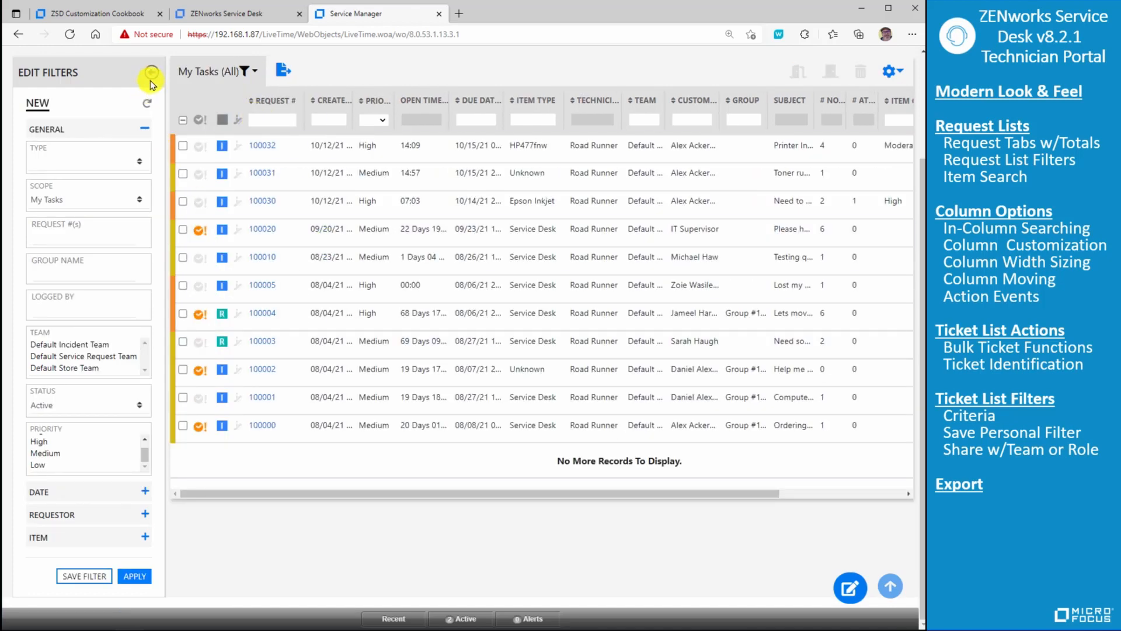
# - Examine the Date, Requestor and Item criteria available for a new filter, including the item category choices
pyautogui.click(145, 492)
pyautogui.click(145, 482)
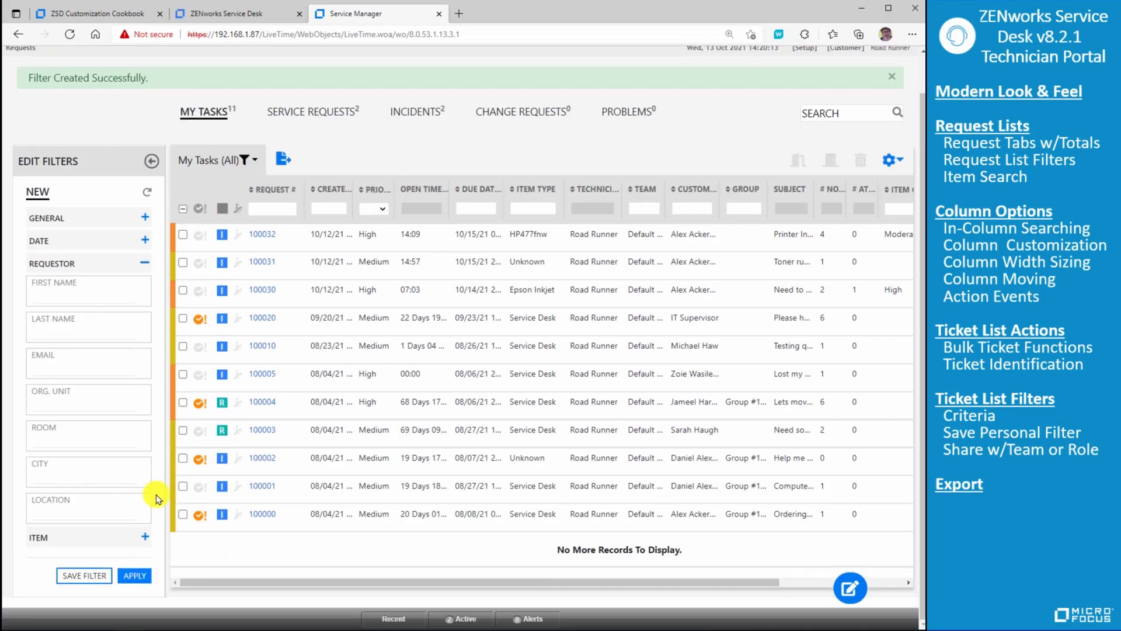
pyautogui.click(145, 537)
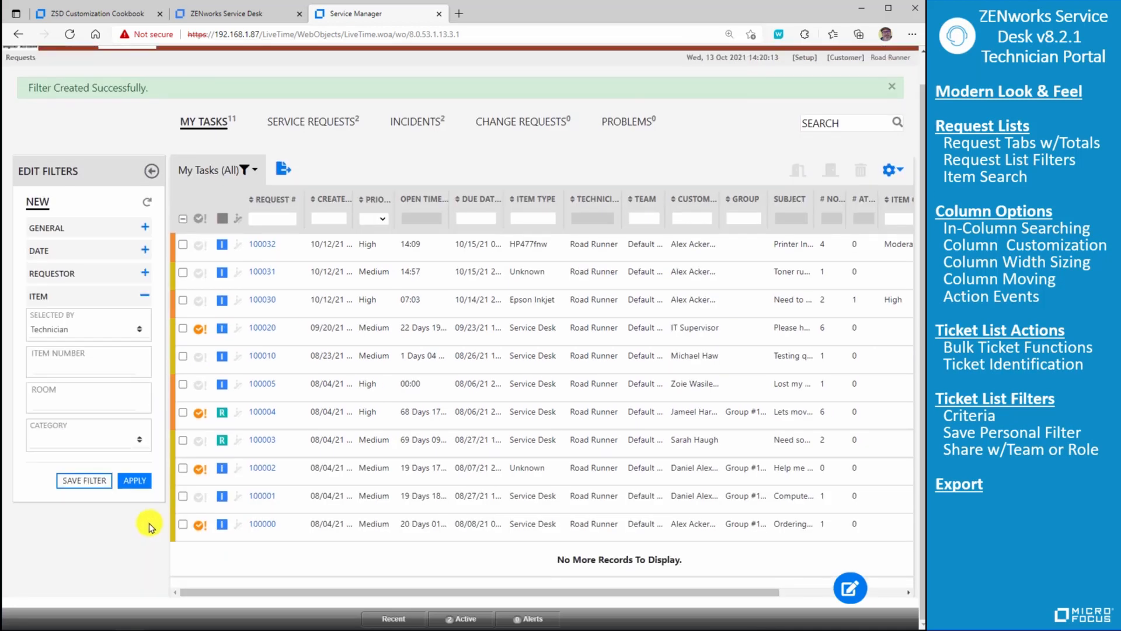
pyautogui.click(140, 441)
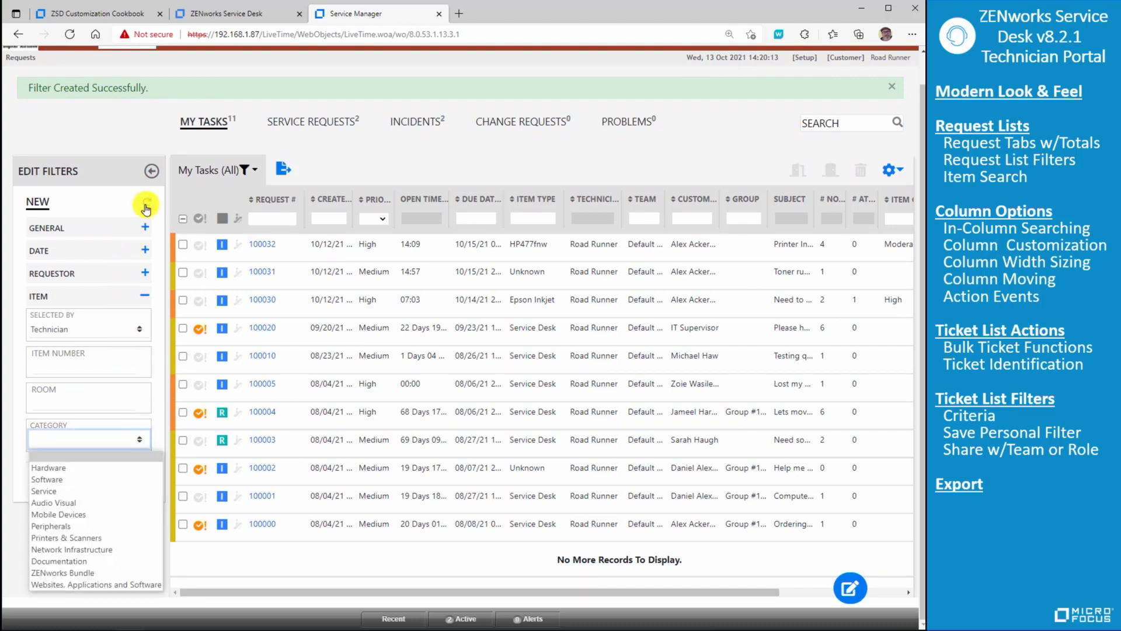
pyautogui.click(422, 140)
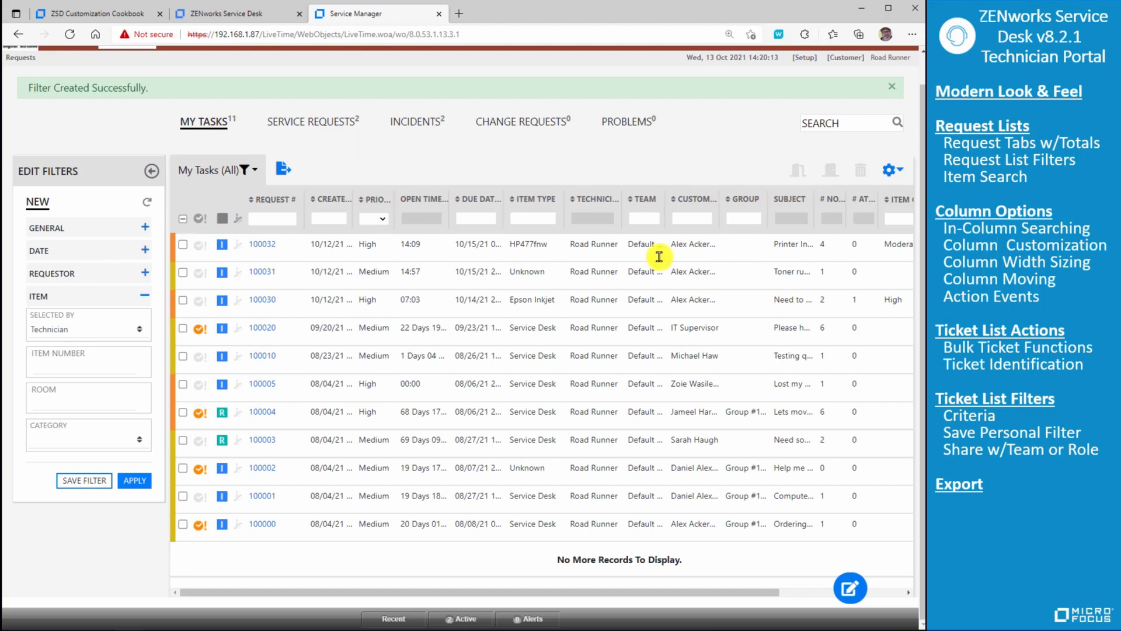
# - Set up an Excel export of the list without Item Criticality and with Workflow, SLA and Status, and cancel it
pyautogui.click(283, 169)
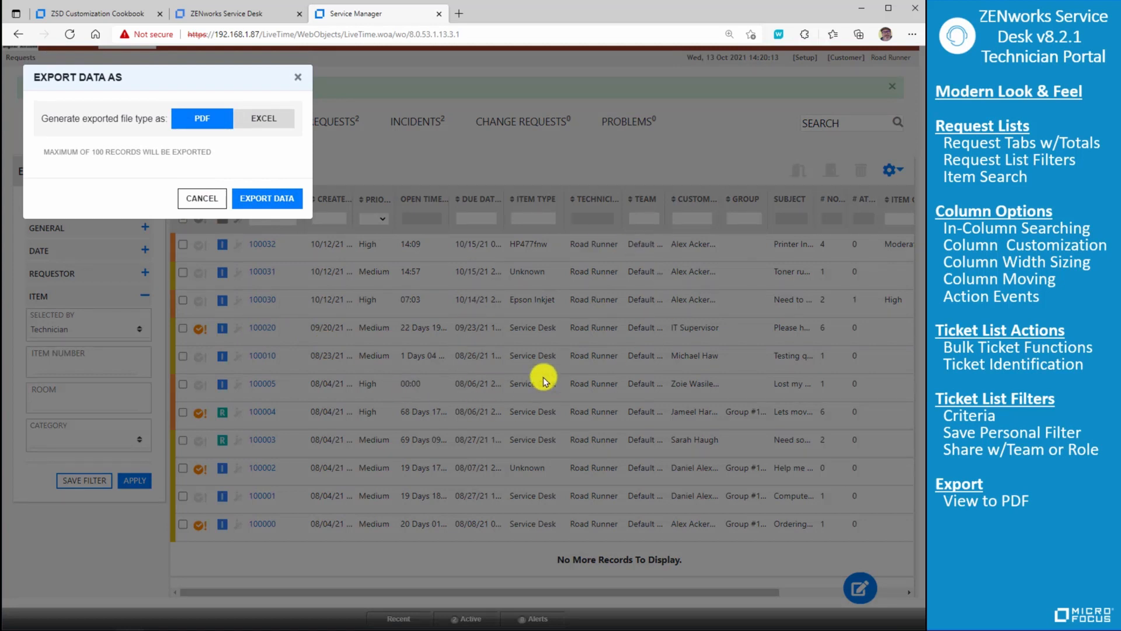
pyautogui.click(250, 124)
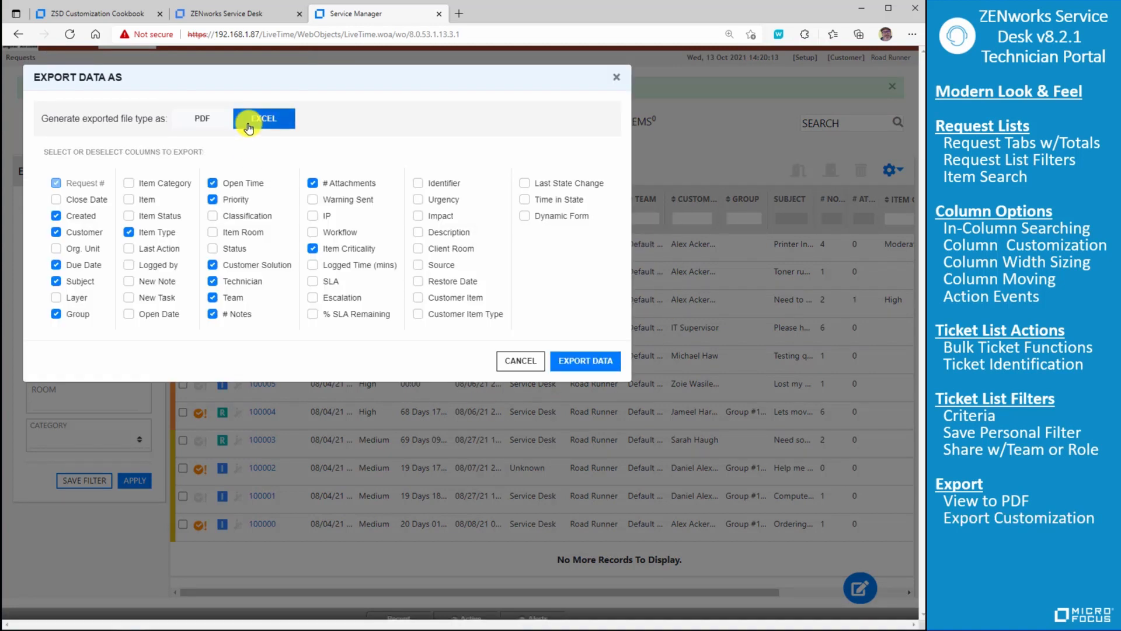
pyautogui.click(313, 249)
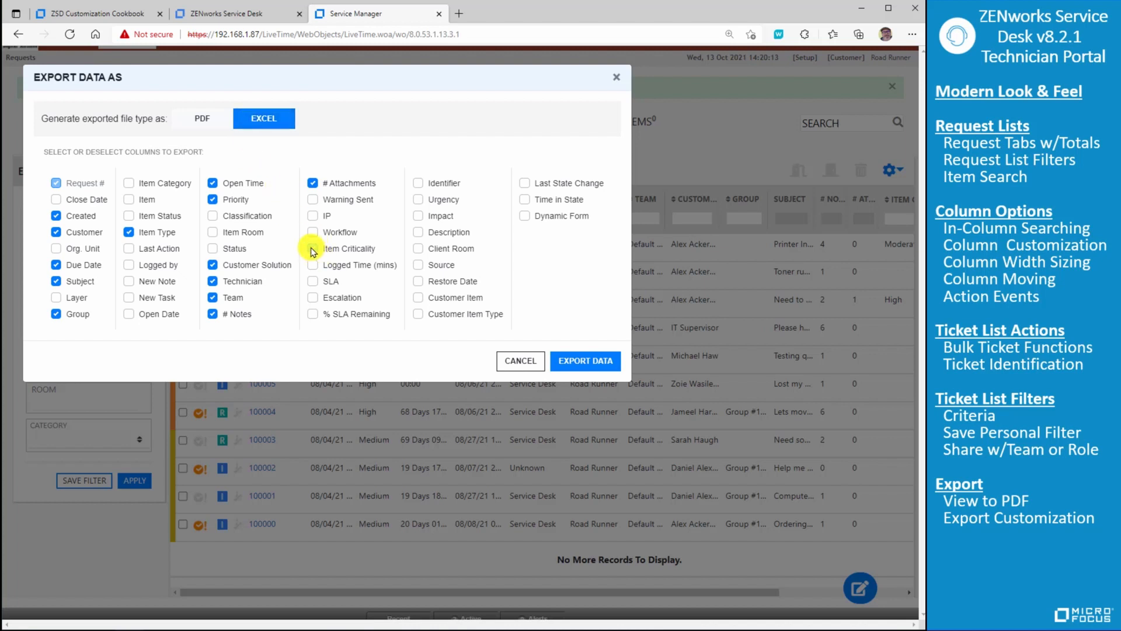
pyautogui.click(314, 233)
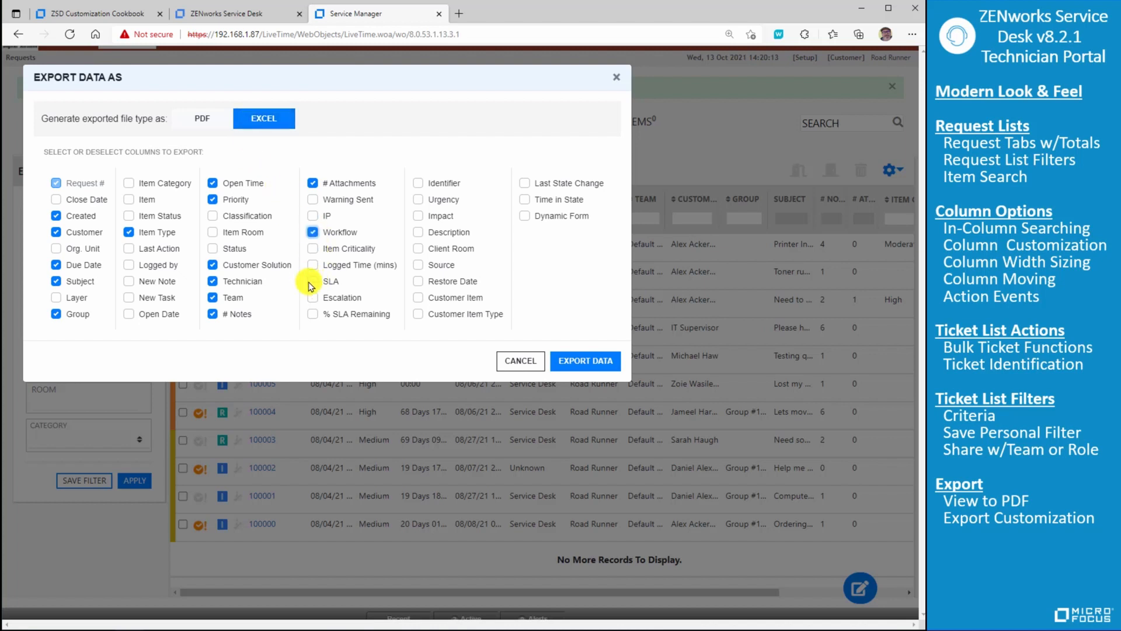
pyautogui.click(314, 285)
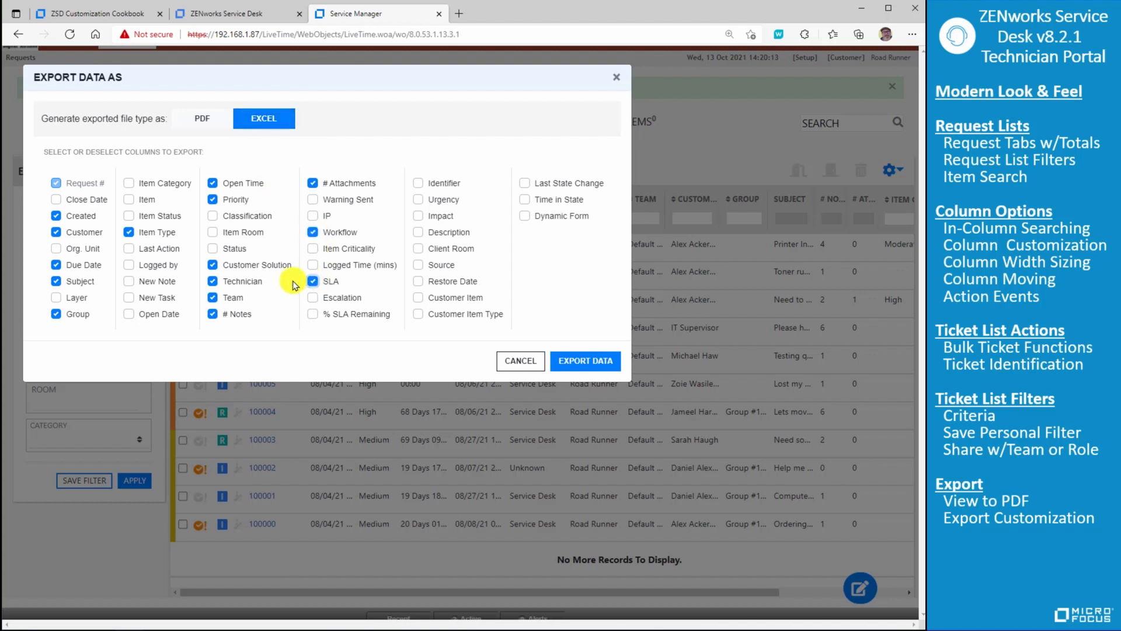
pyautogui.click(212, 250)
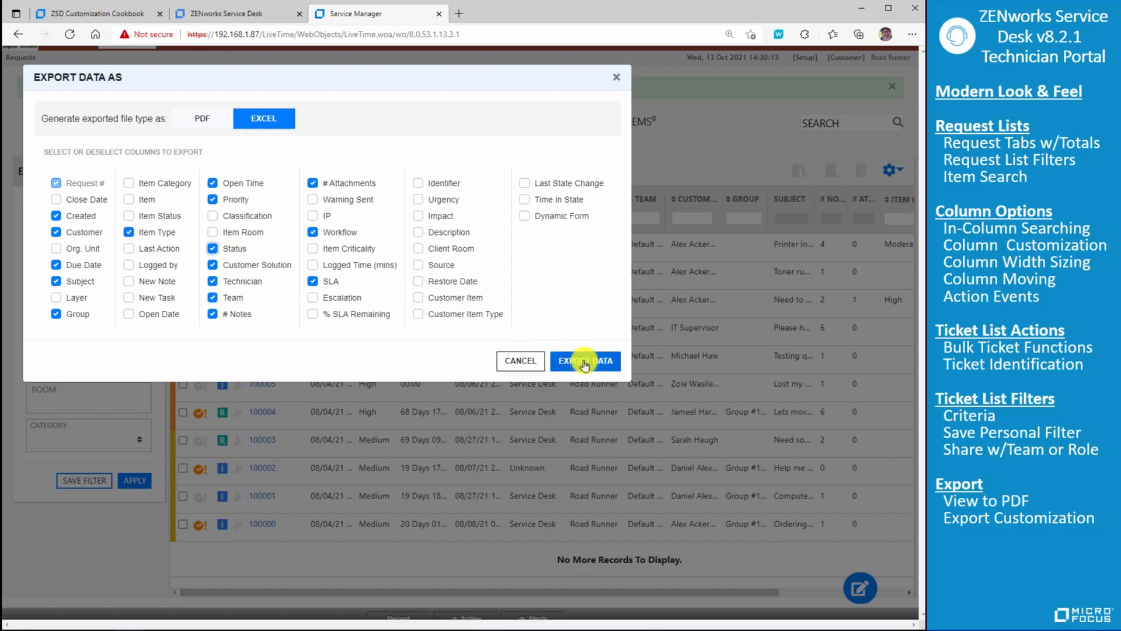
pyautogui.click(518, 360)
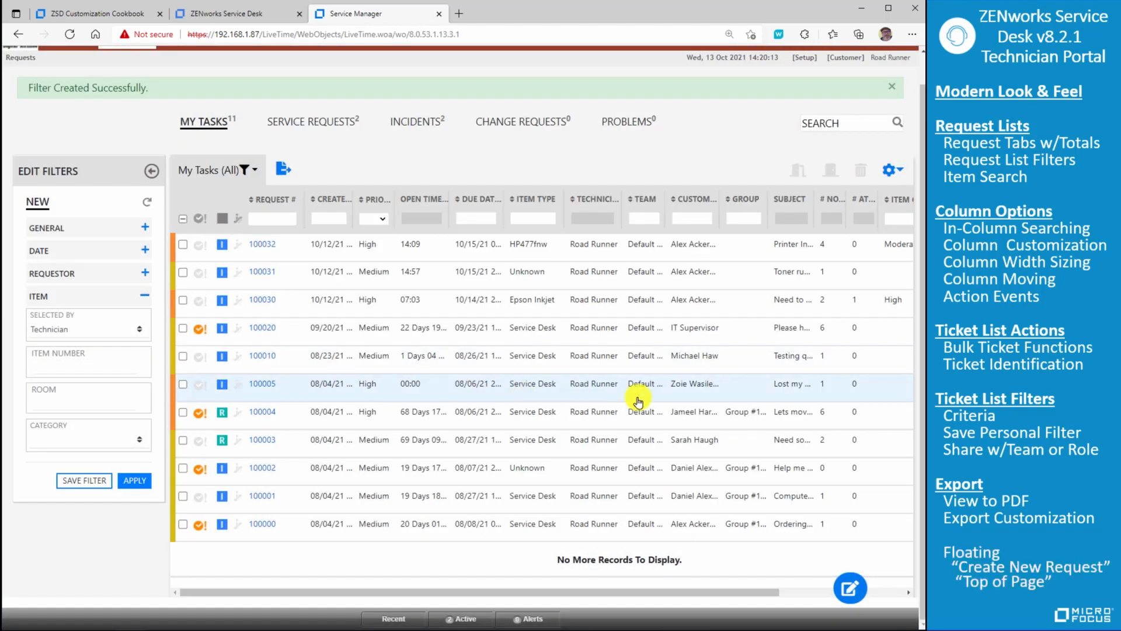
# - Start a new quick request from the Printer Ink/Toner Low-QC quick call template and add the customer to it
pyautogui.click(845, 589)
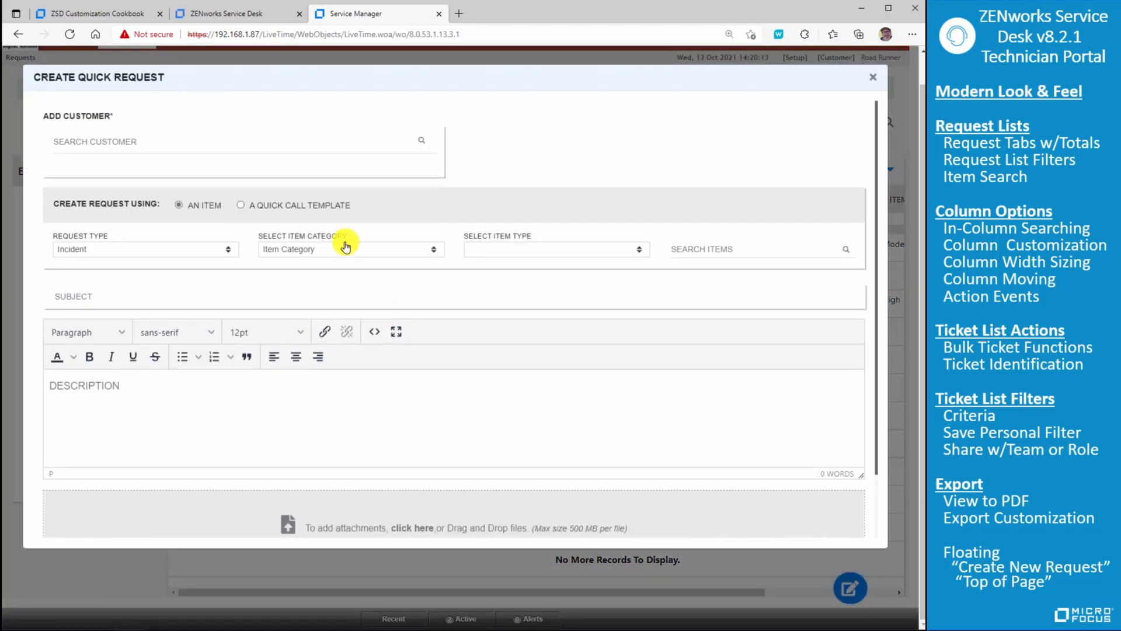
pyautogui.click(241, 206)
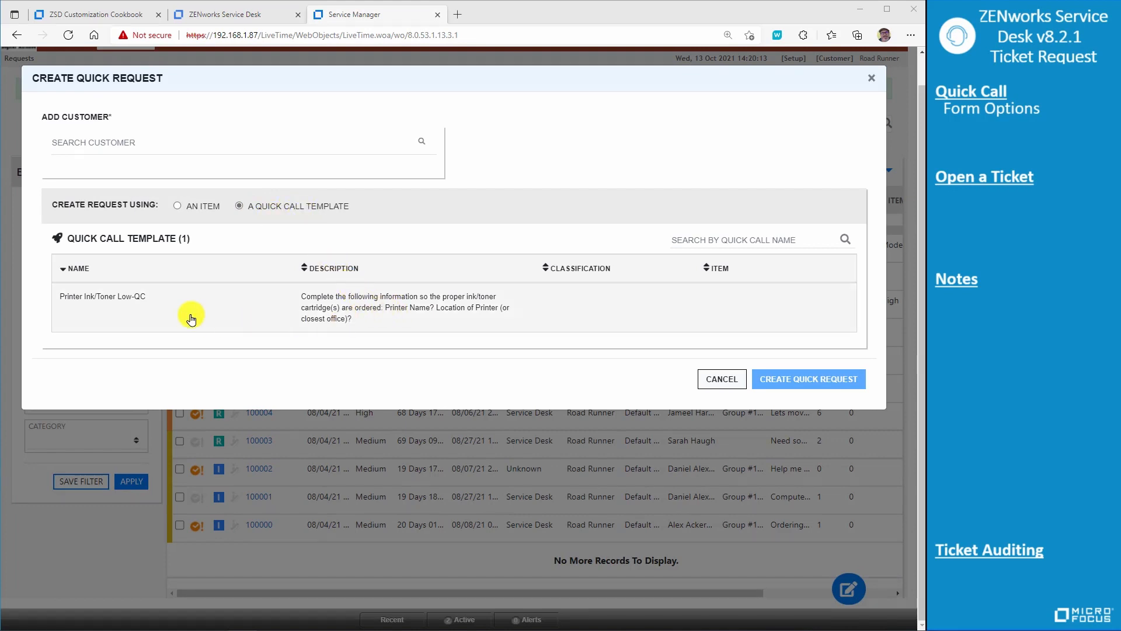
pyautogui.click(106, 302)
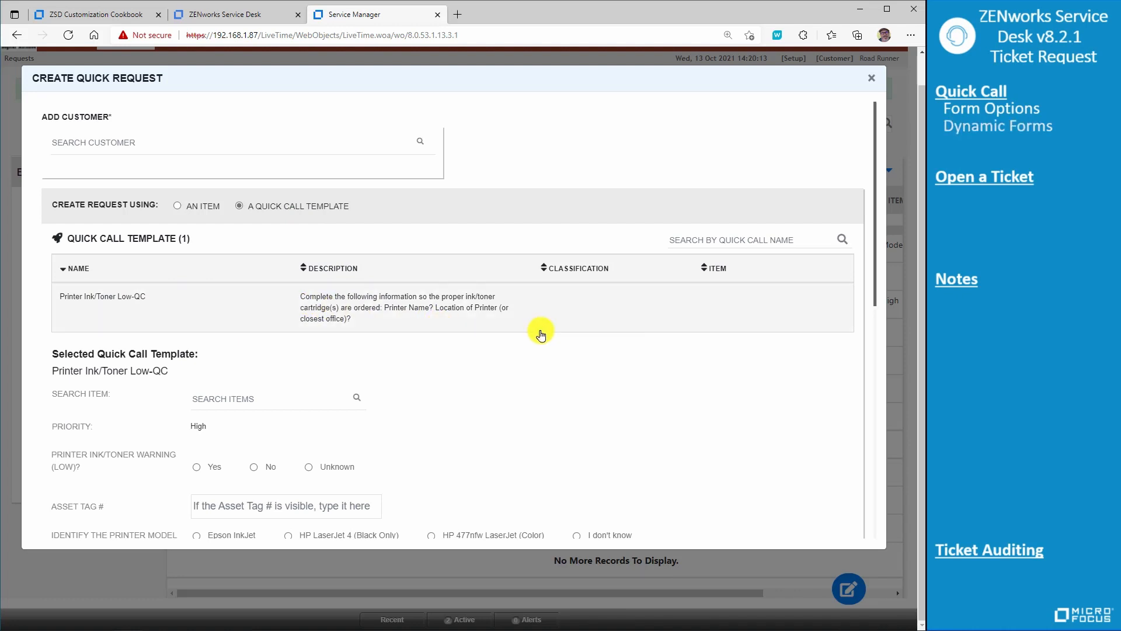
pyautogui.click(258, 148)
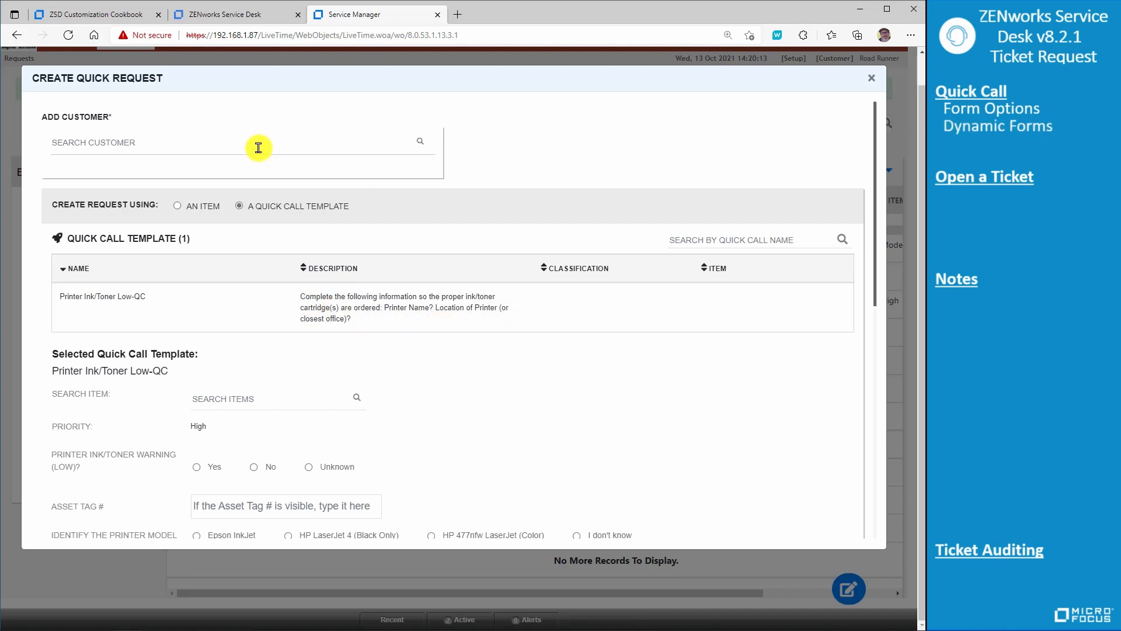
pyautogui.write('Alex')
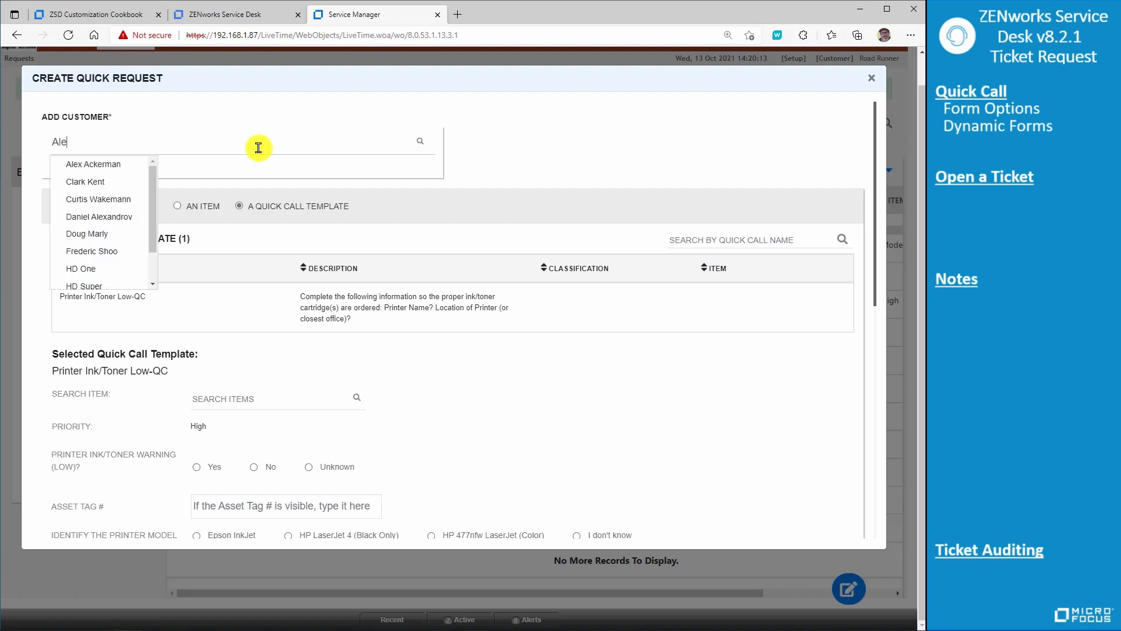
pyautogui.click(105, 166)
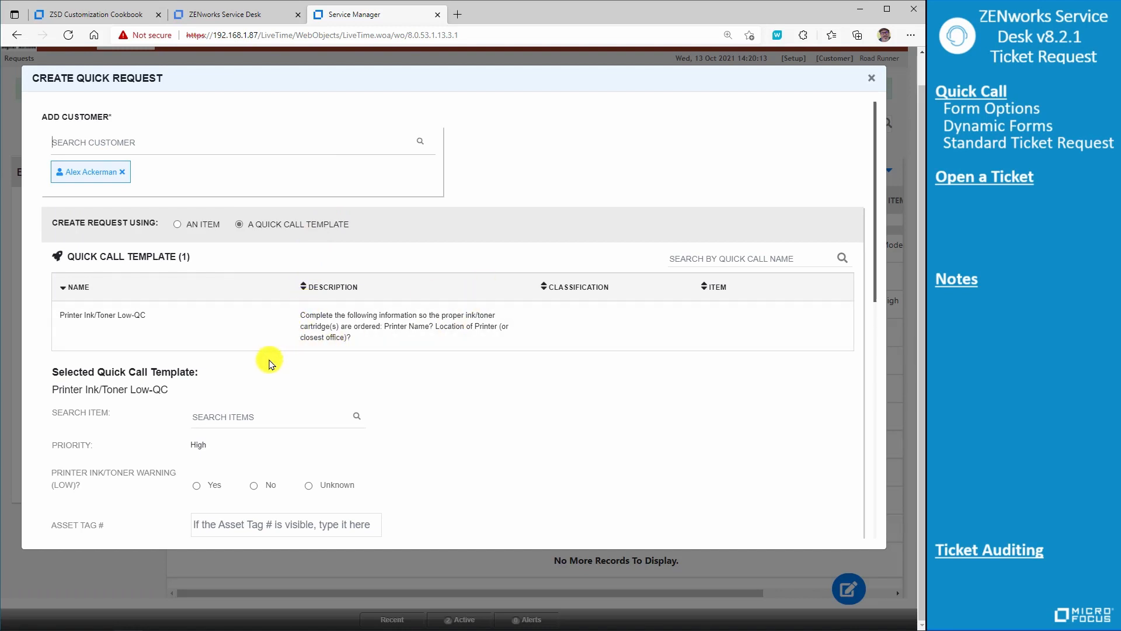
# - Find the item A2334-HP477fnw by searching for HP, assign it to the request, and set the classification to Ink Smearing/Smudges
pyautogui.click(252, 415)
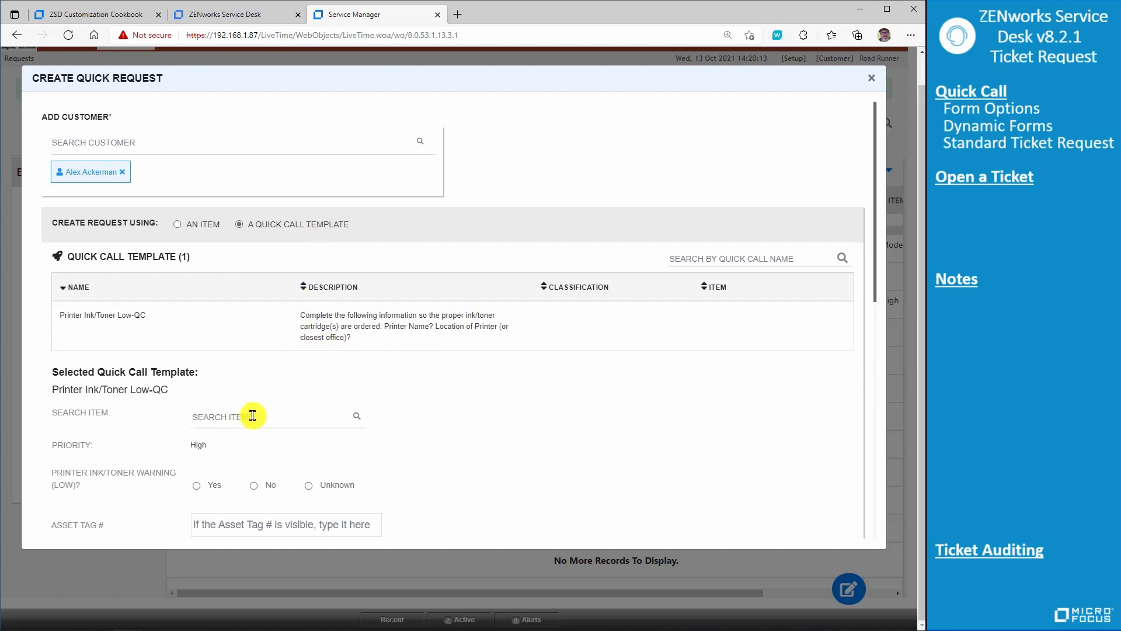
pyautogui.write('HP')
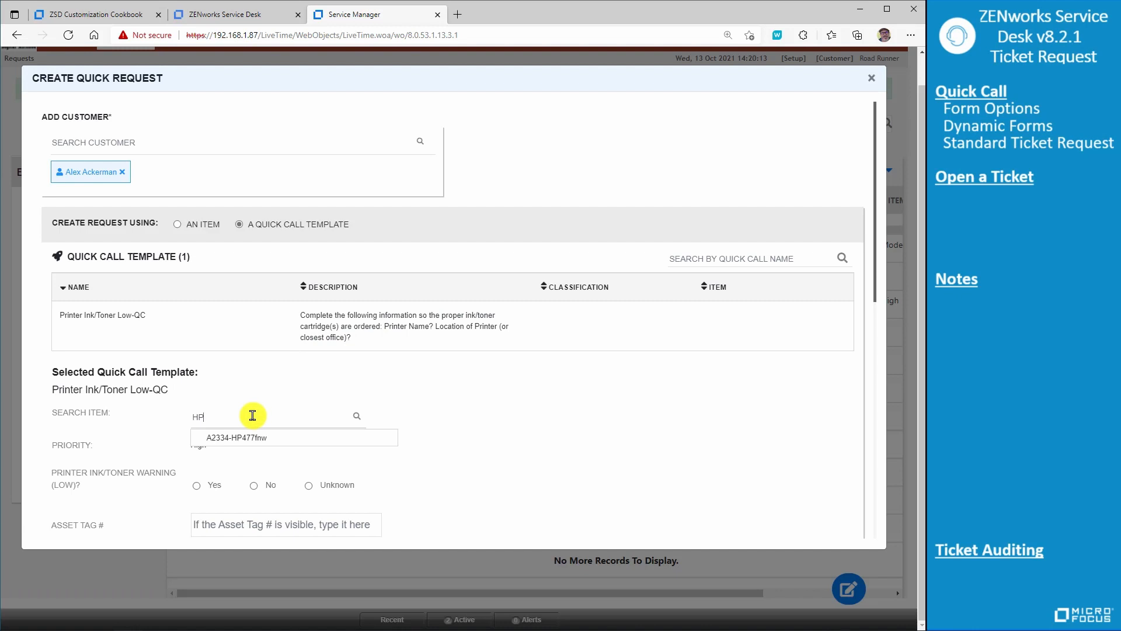
pyautogui.click(260, 437)
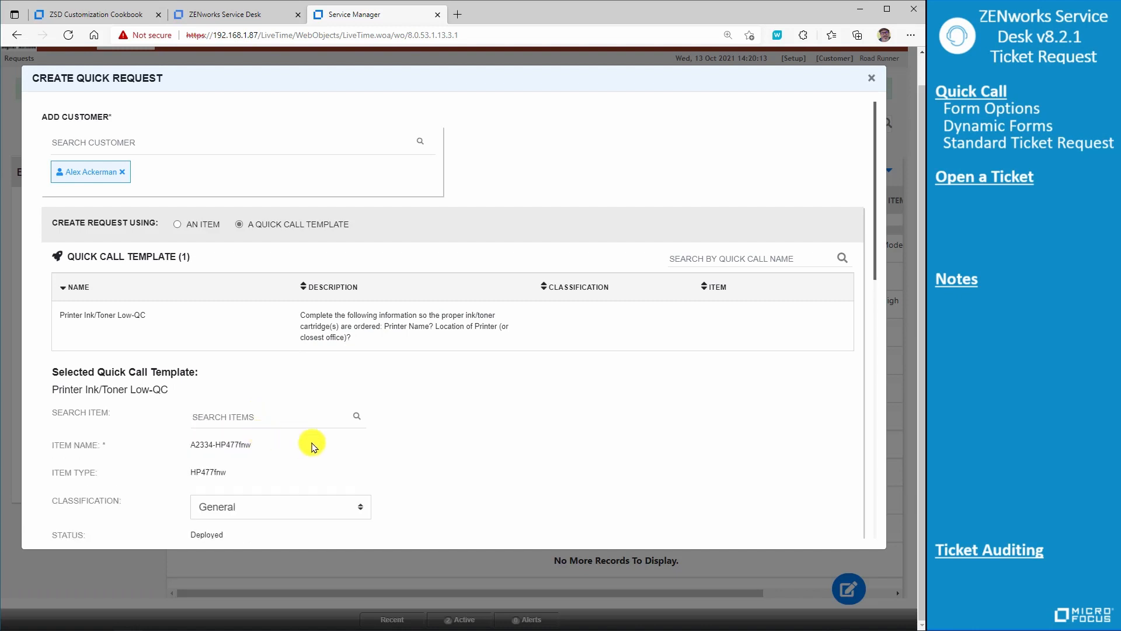
pyautogui.scroll(-1, 315, 447)
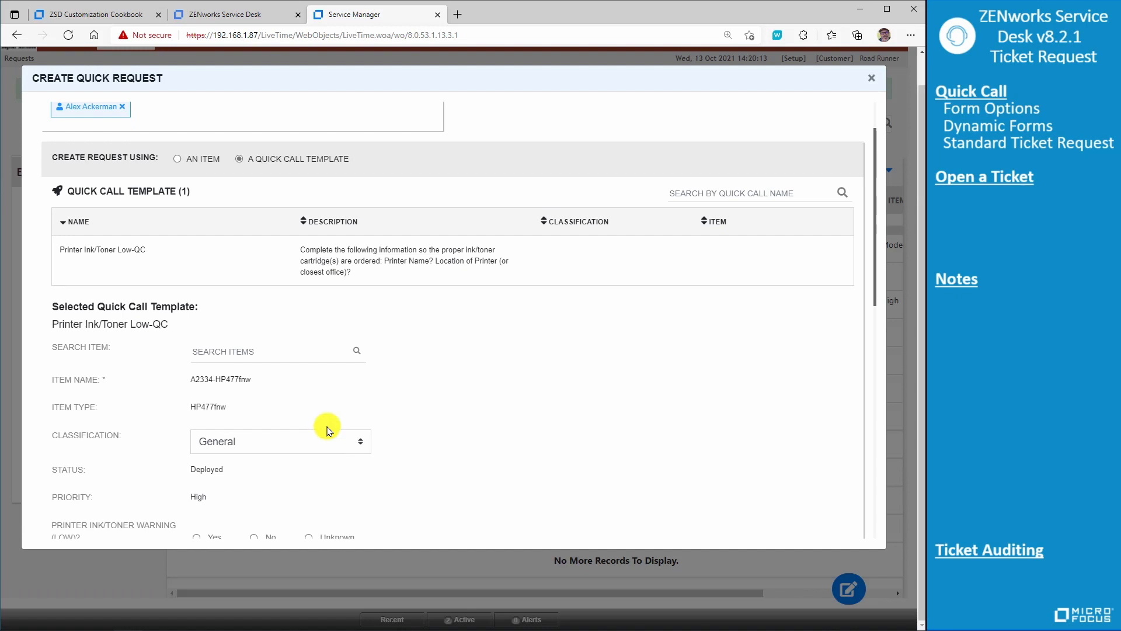
pyautogui.click(361, 443)
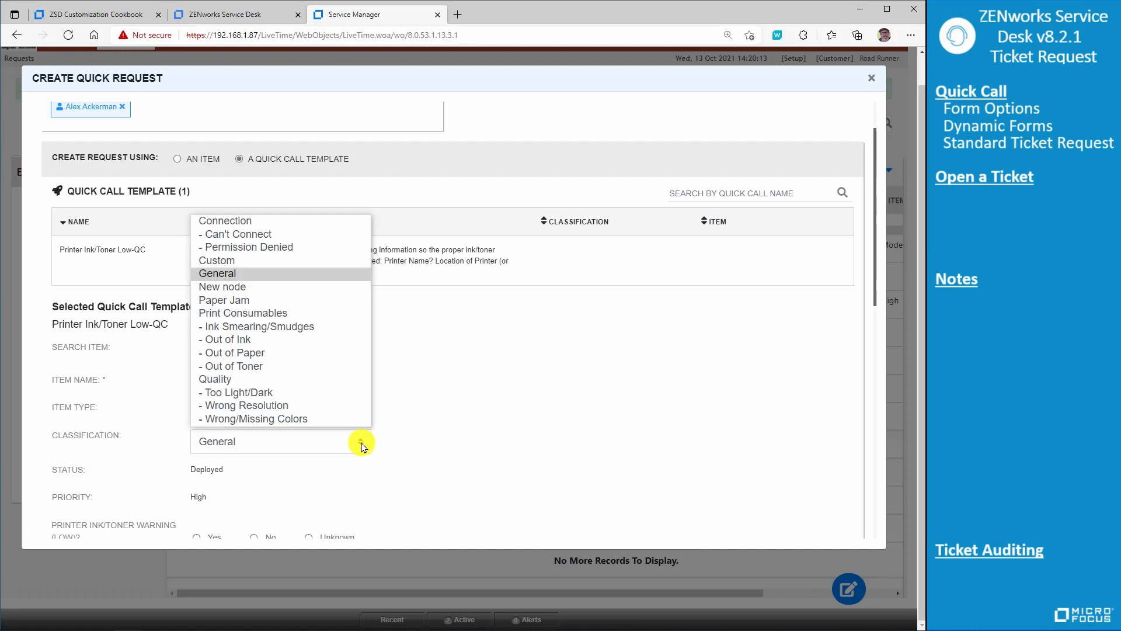
pyautogui.click(340, 330)
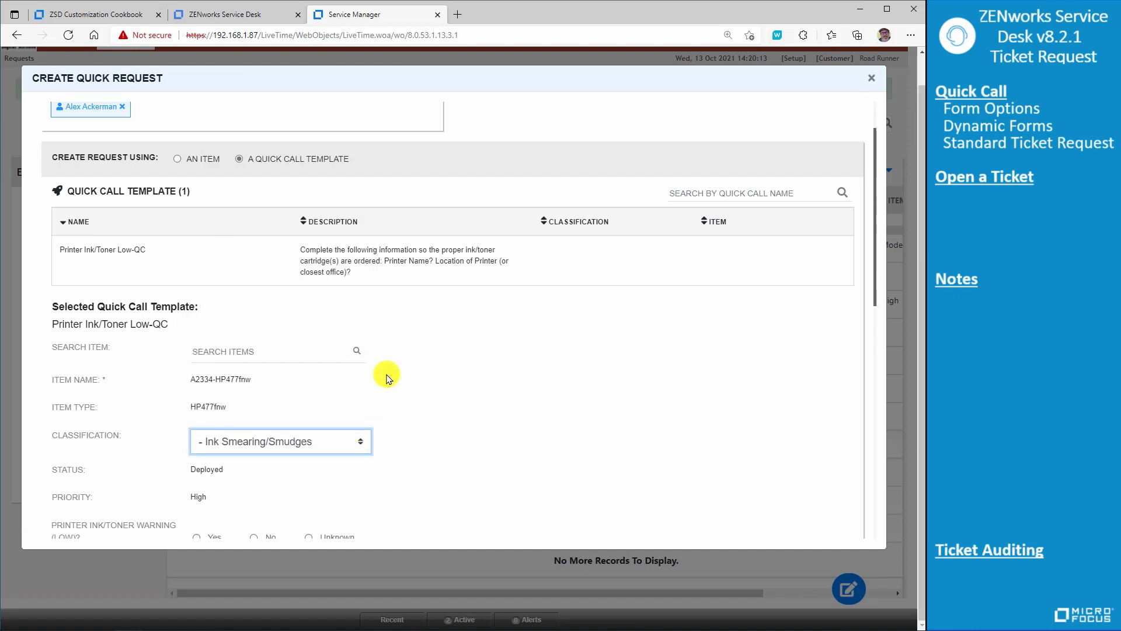
# - Answer the ink/toner warning with Yes, enter asset tag A2334, and identify the printer model as HP 477nfw LaserJet (Color)
pyautogui.scroll(-3, 445, 418)
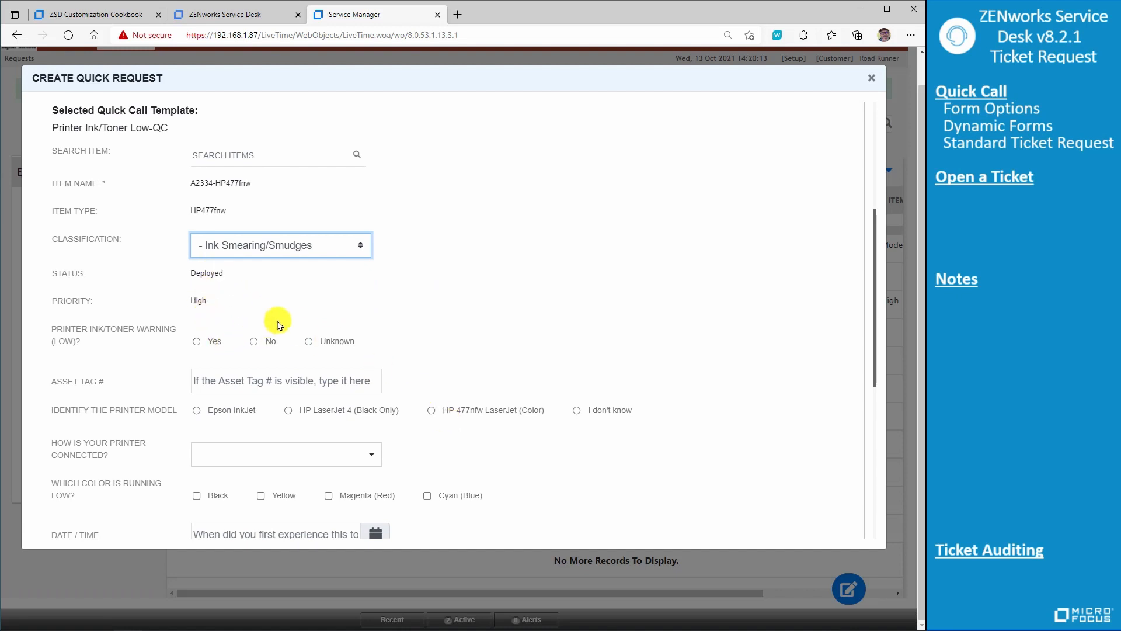
pyautogui.click(197, 344)
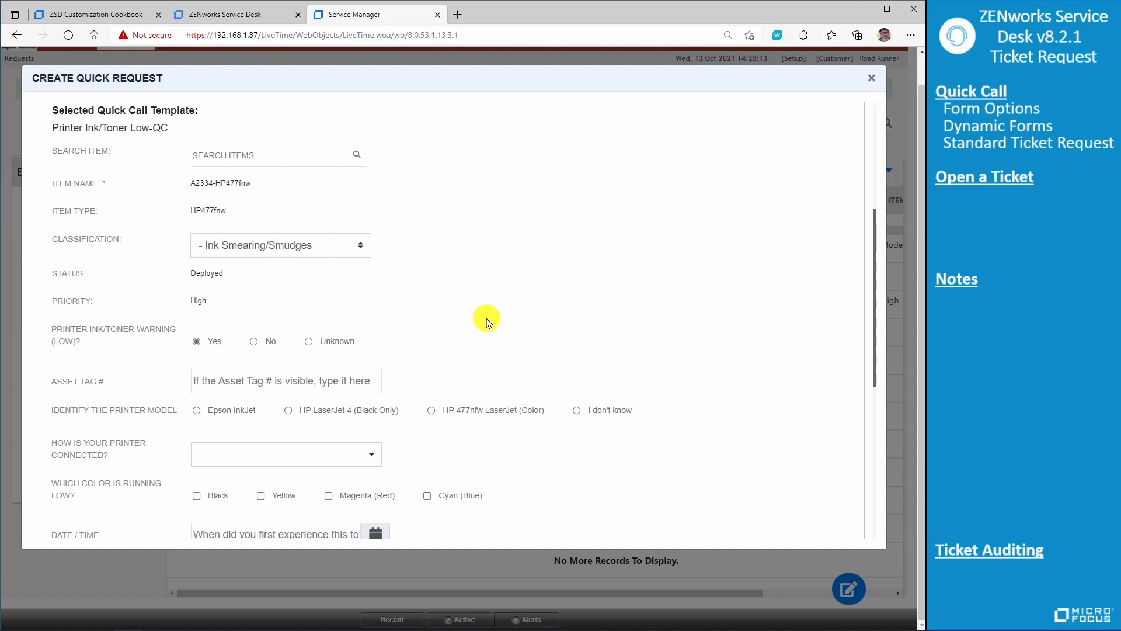
pyautogui.scroll(-1, 486, 320)
pyautogui.click(350, 314)
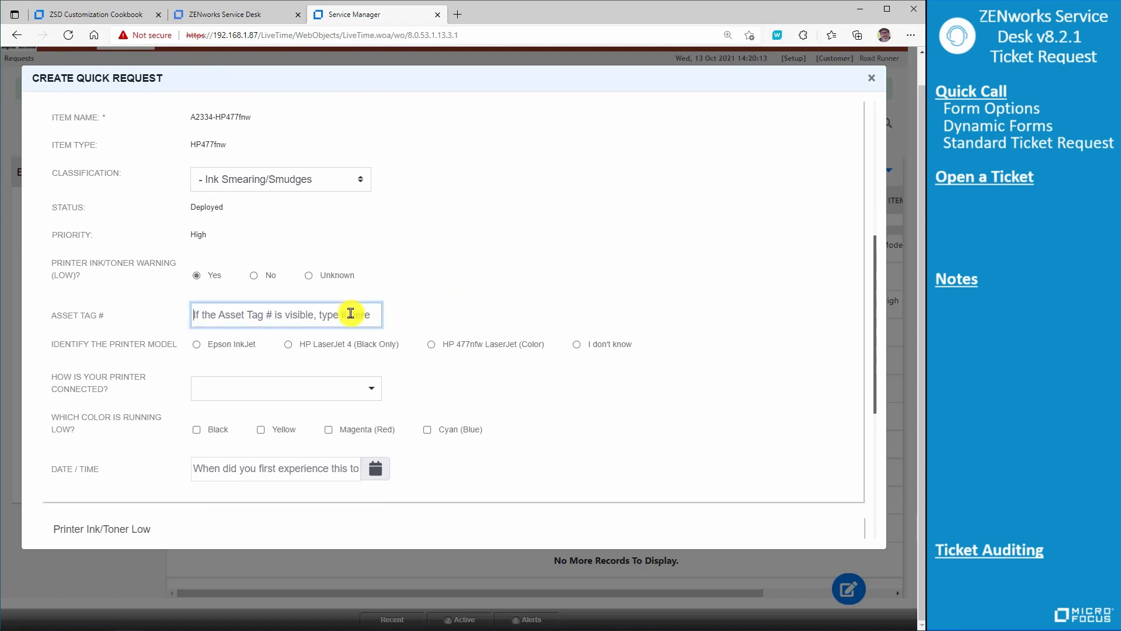
pyautogui.write('A2334')
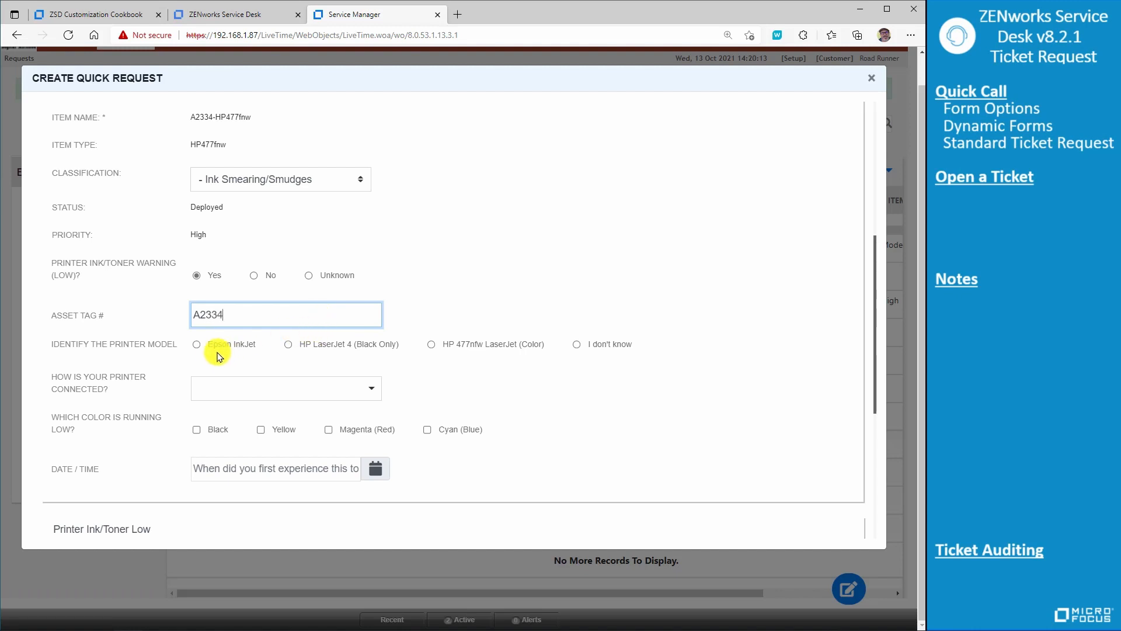
pyautogui.click(431, 349)
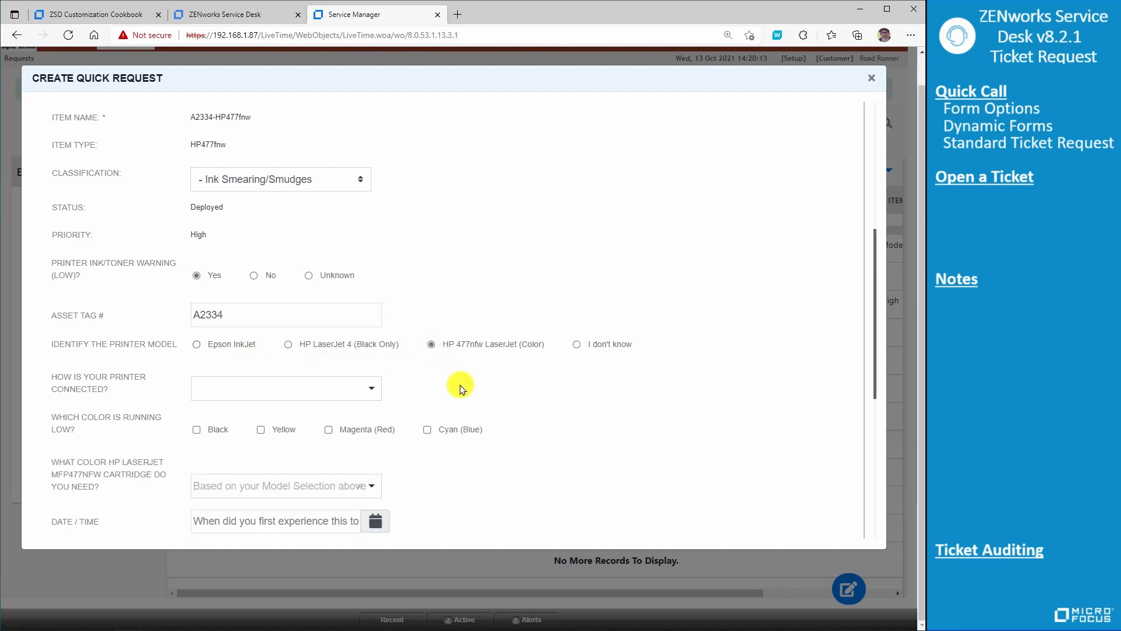
# - Describe the printer as a Direct Connected Local Printer running low on Black, and request the HP 410A (Black) cartridge
pyautogui.click(372, 390)
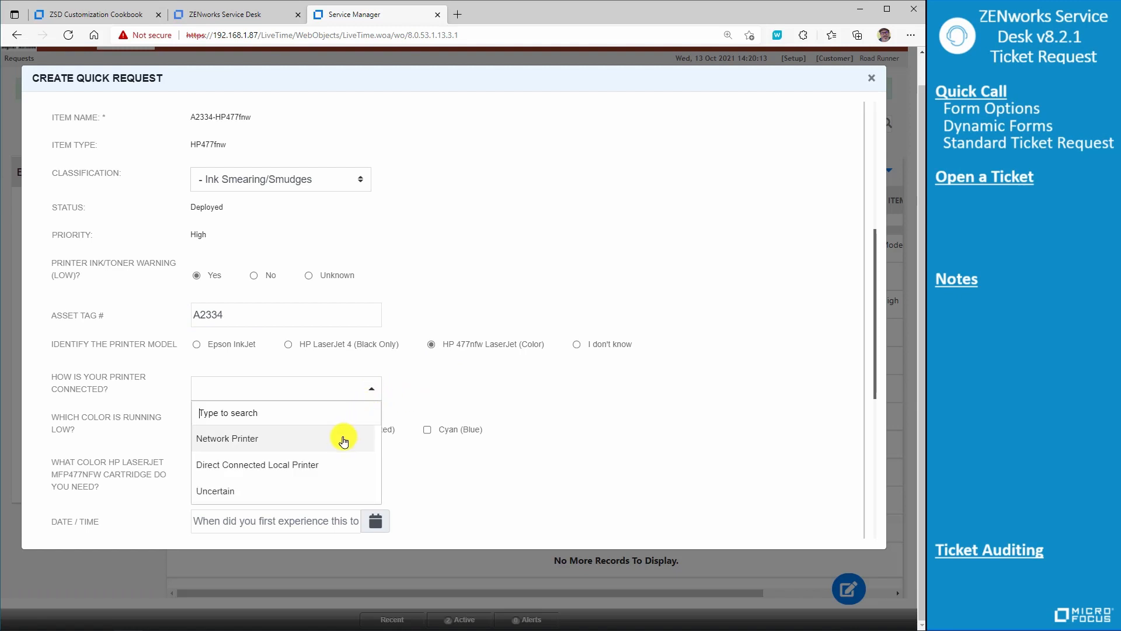
pyautogui.click(324, 467)
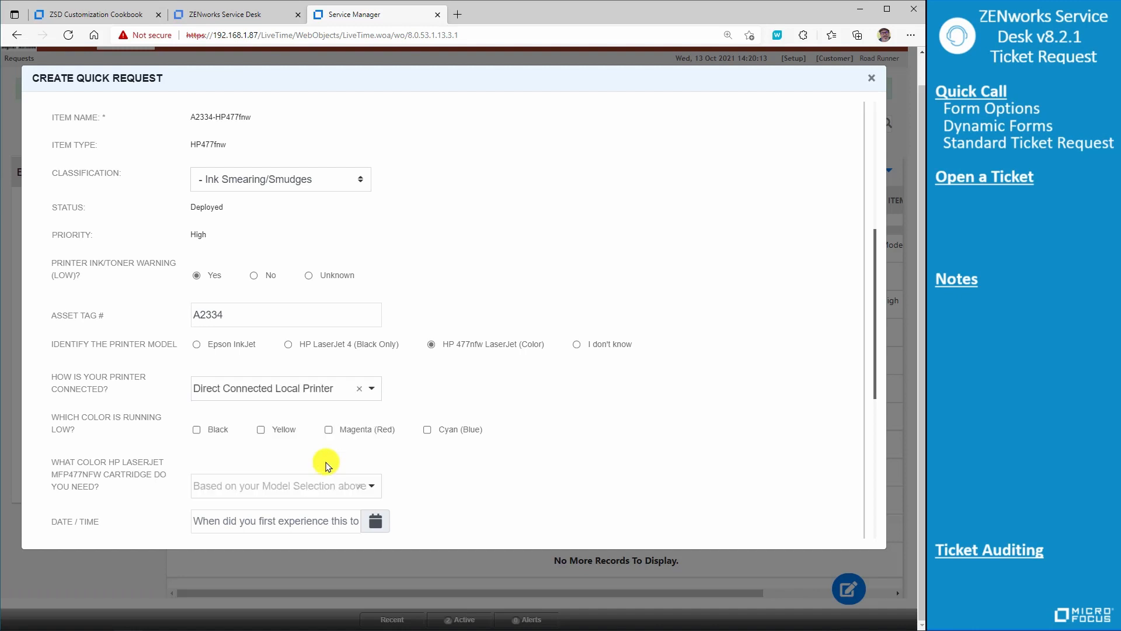
pyautogui.click(197, 430)
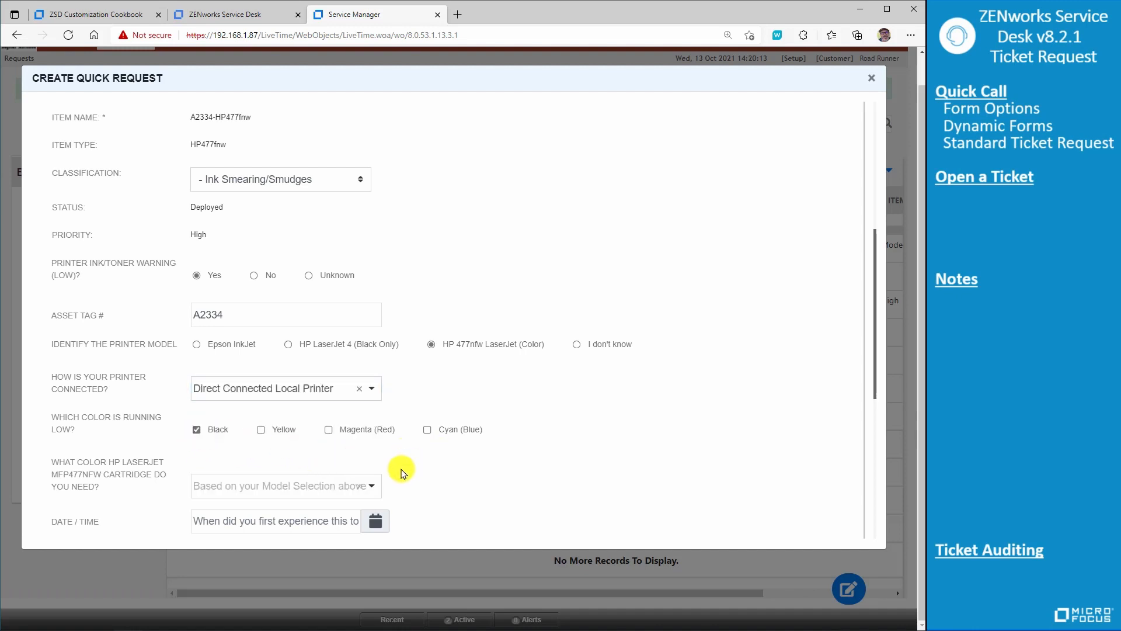
pyautogui.click(371, 486)
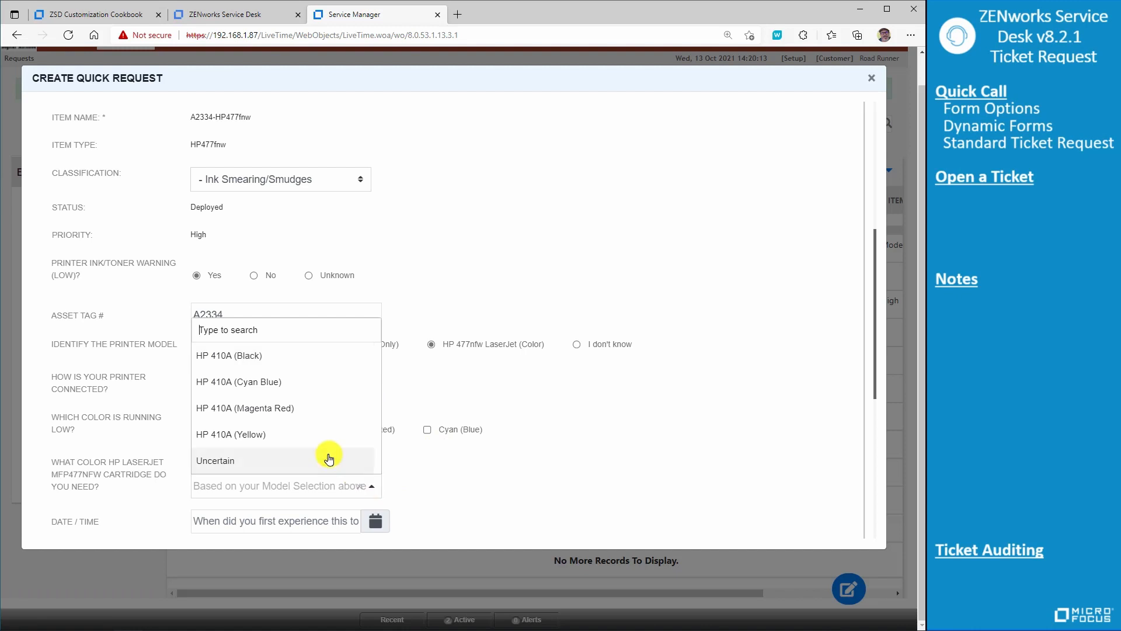
pyautogui.click(323, 371)
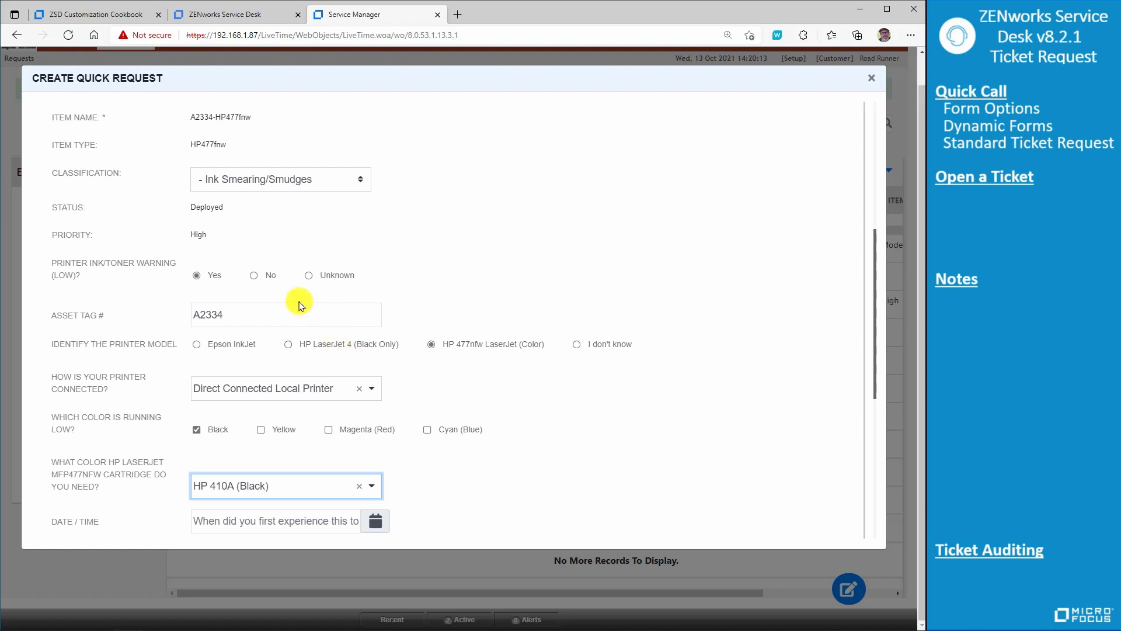
# - Change the printer model to HP LaserJet 4 (Black Only) and check its cartridge choices without selecting one
pyautogui.click(288, 345)
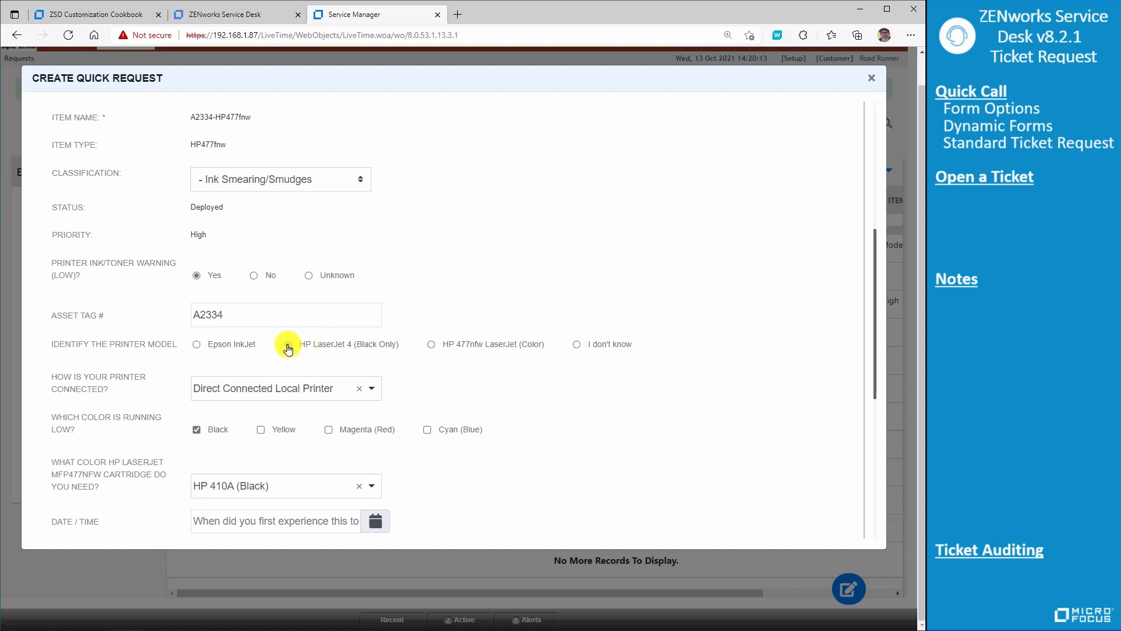
pyautogui.click(205, 273)
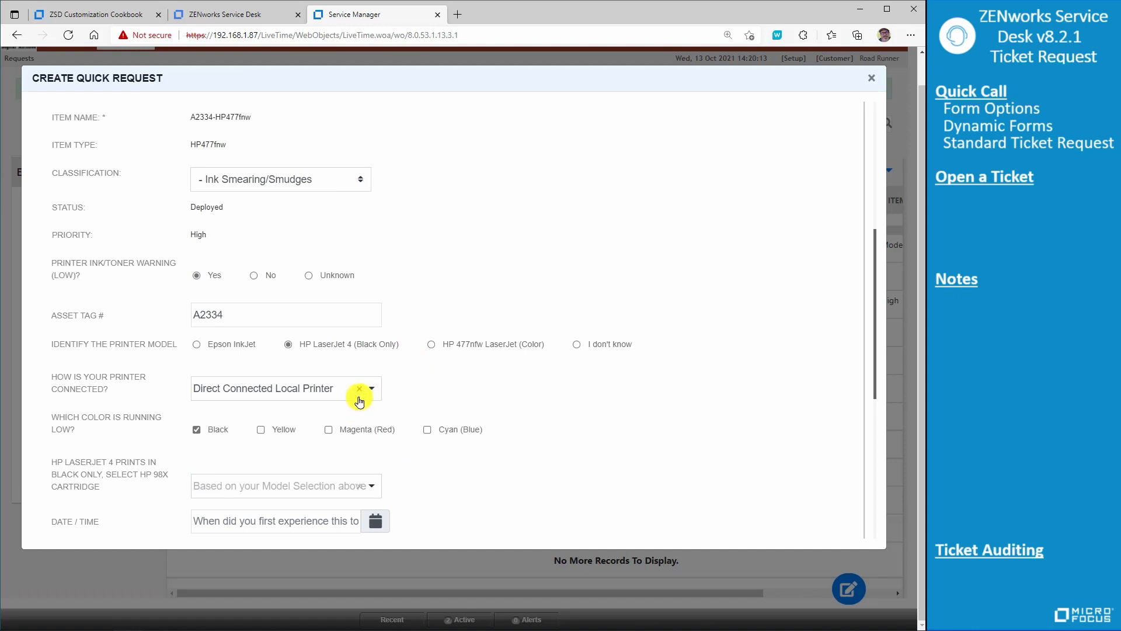
pyautogui.click(371, 493)
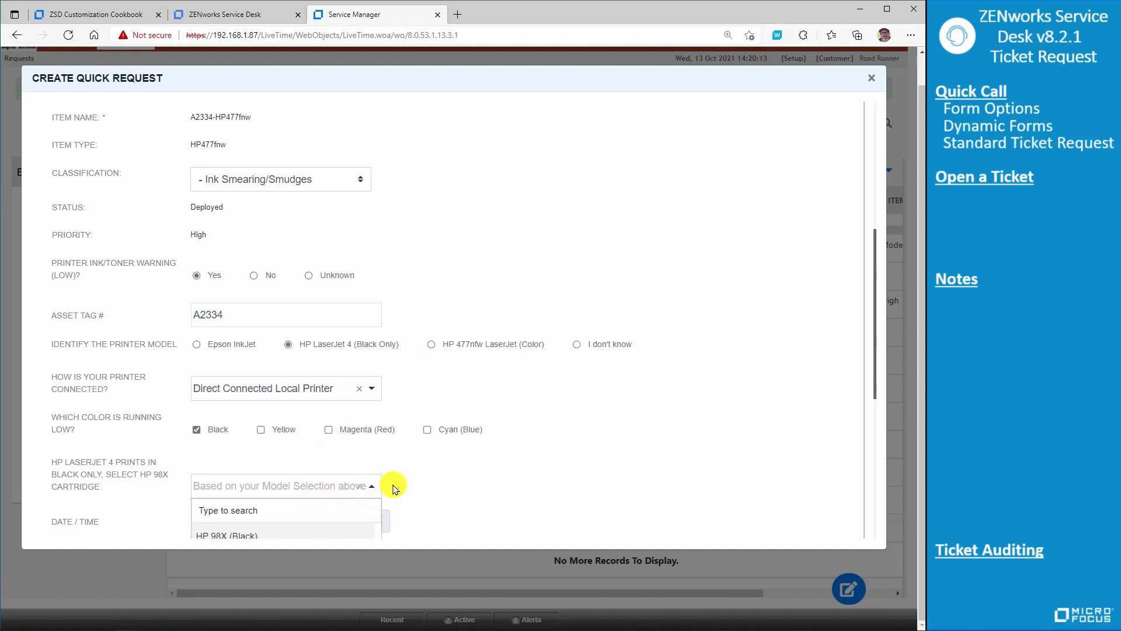
pyautogui.scroll(-2, 427, 466)
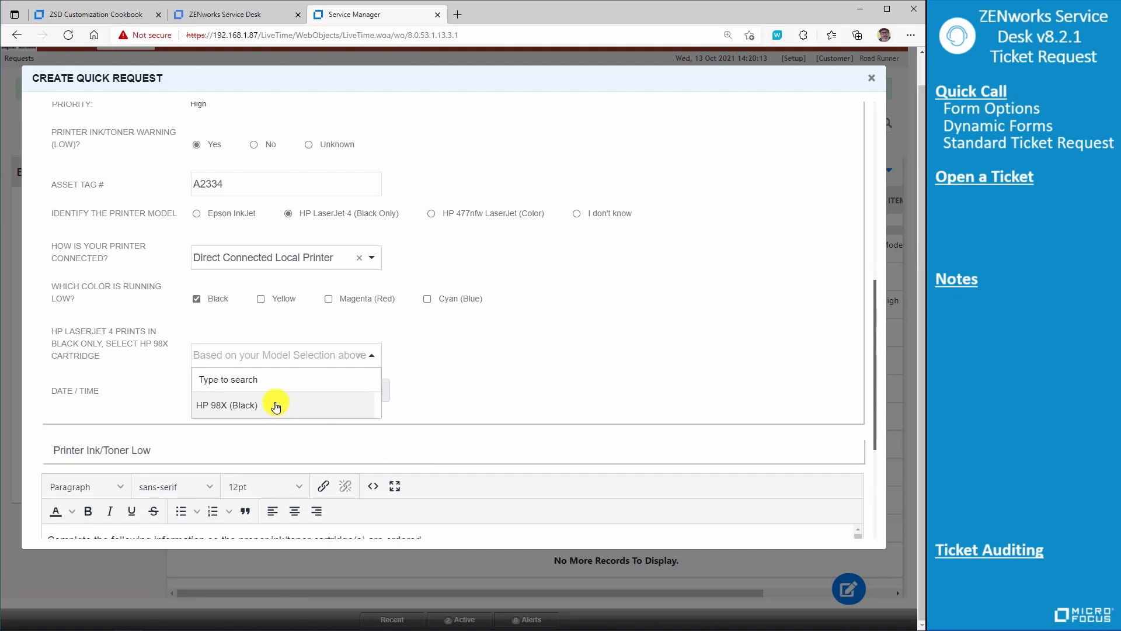
pyautogui.click(489, 338)
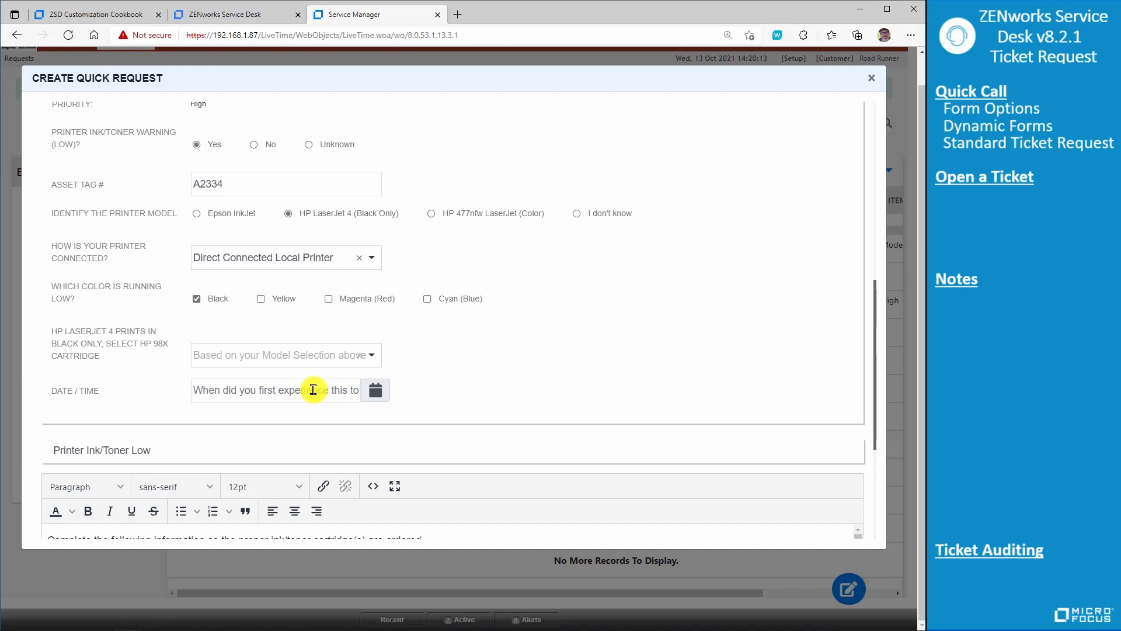
pyautogui.click(373, 390)
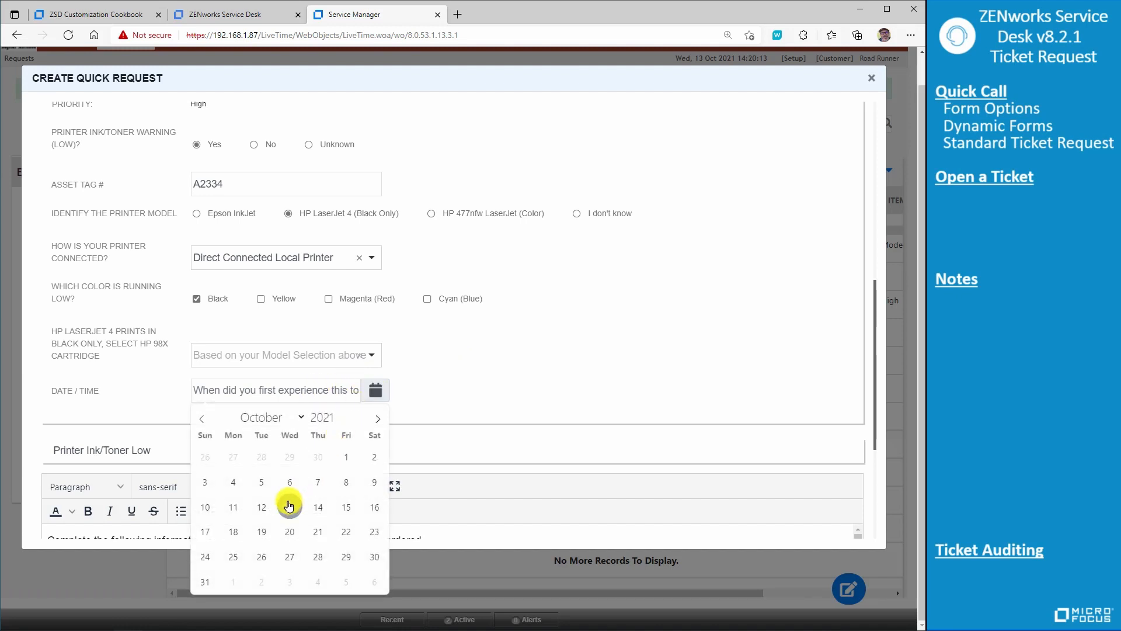
pyautogui.click(262, 482)
pyautogui.click(528, 361)
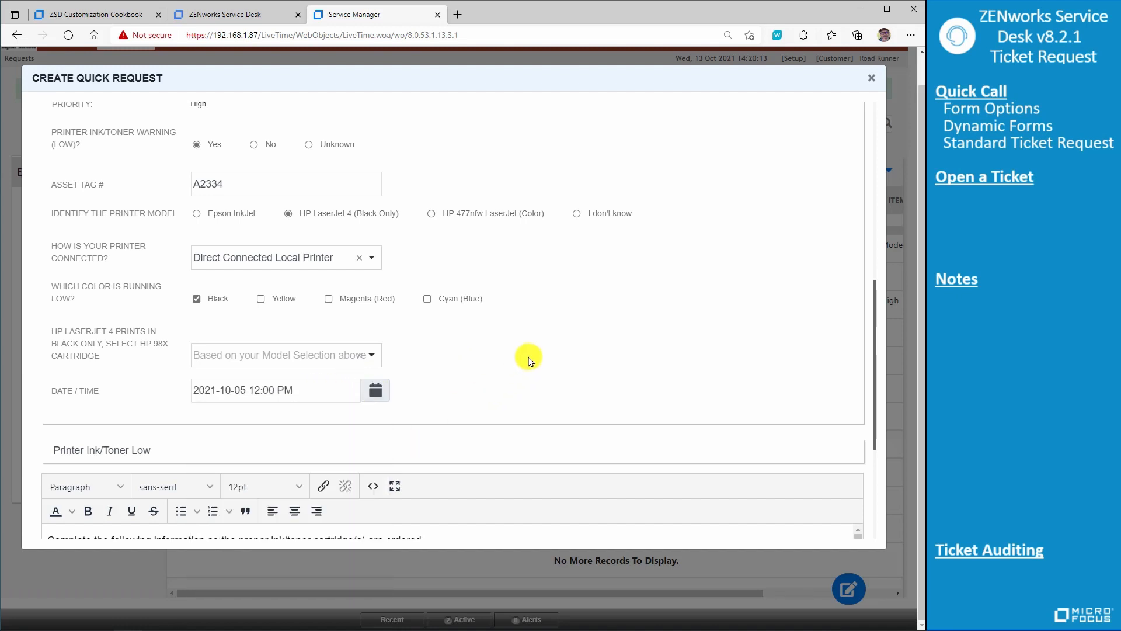
# - Look over the subject, description template and attachment area, and create the quick request
pyautogui.scroll(-3, 520, 367)
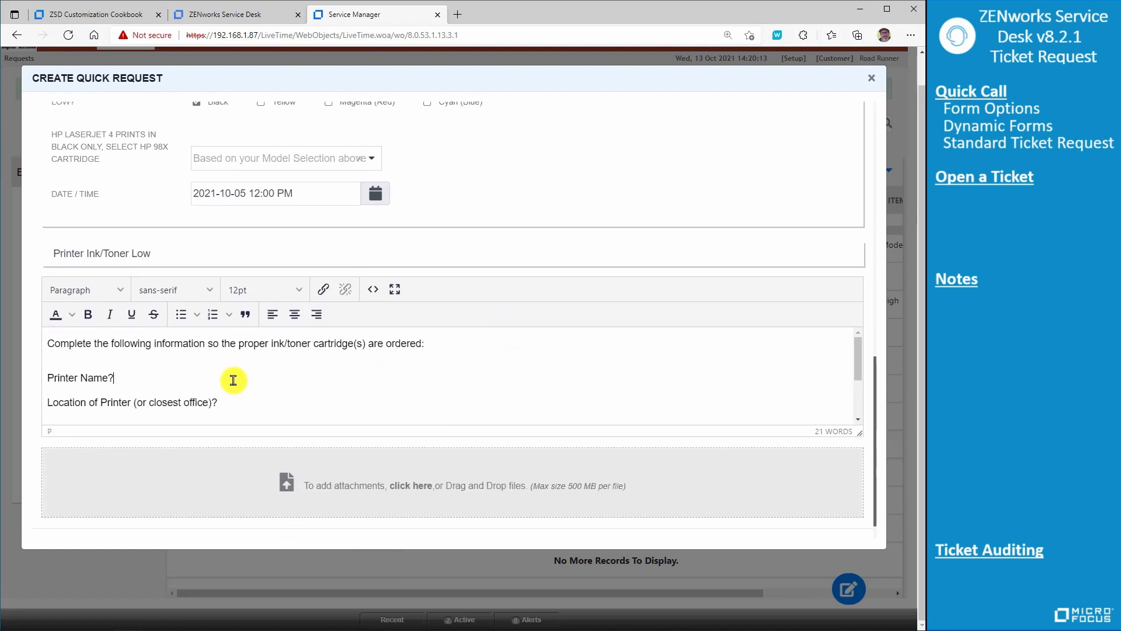
pyautogui.click(244, 407)
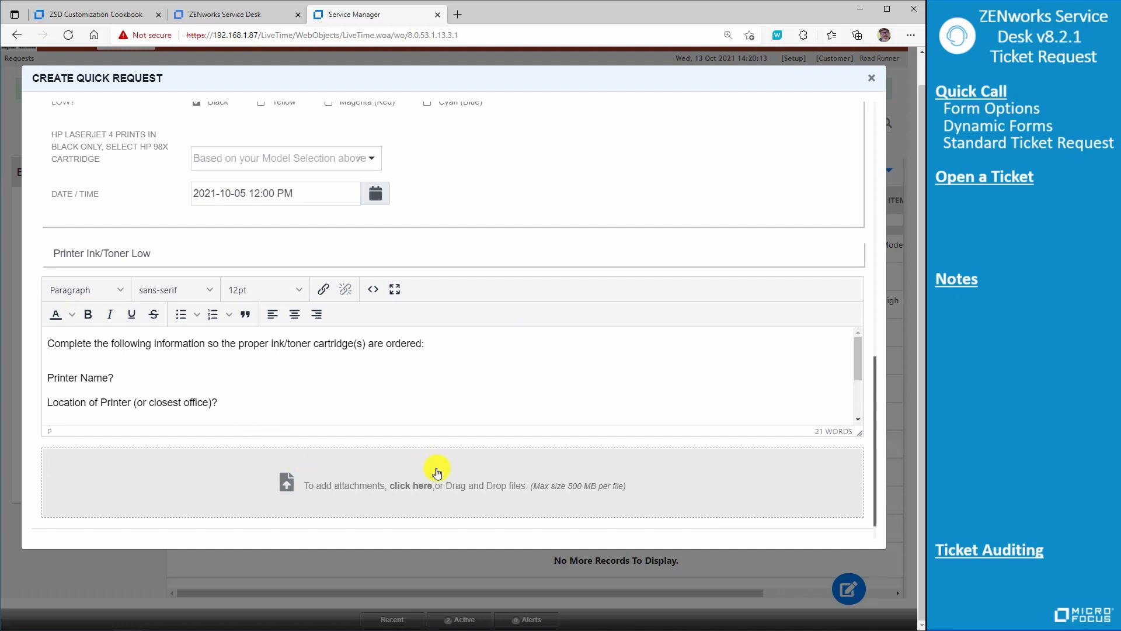
pyautogui.scroll(-1, 584, 453)
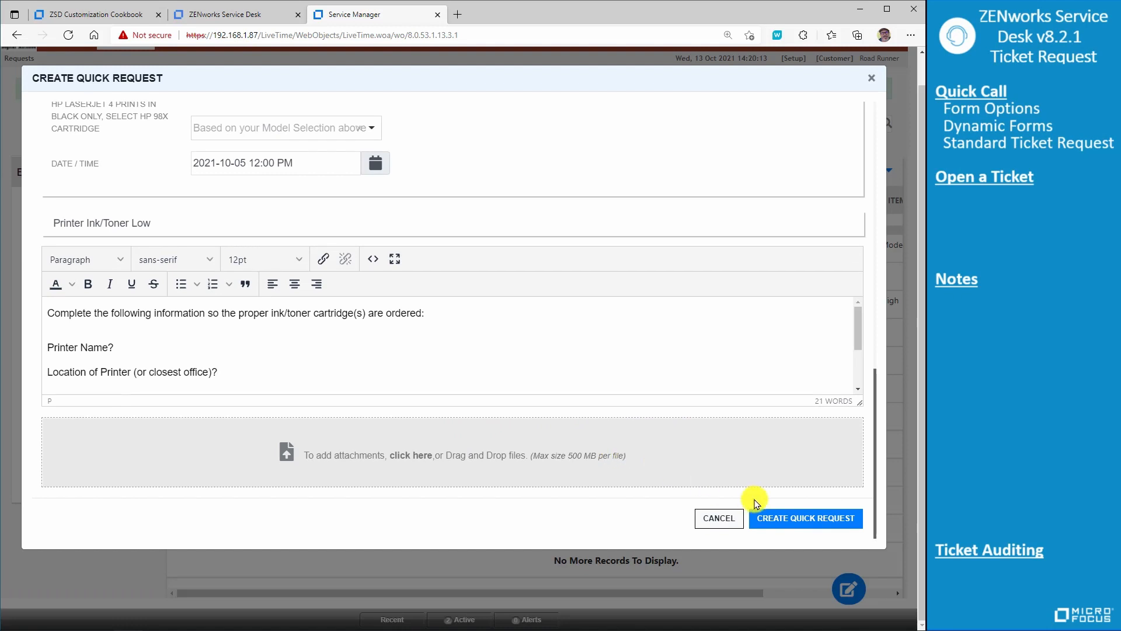
pyautogui.click(788, 516)
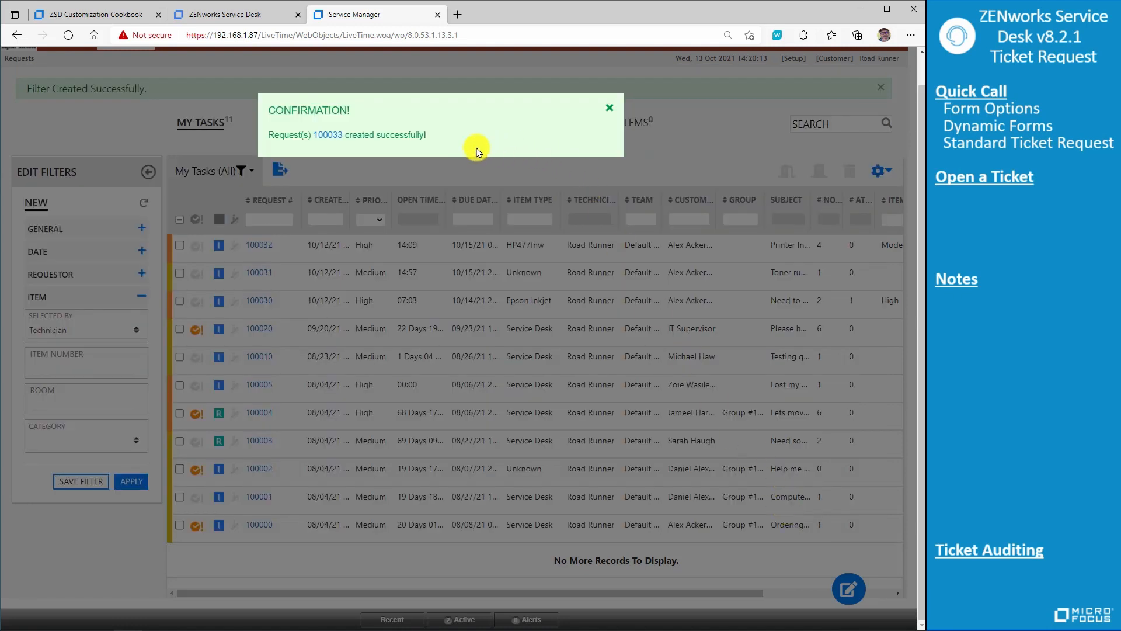
# - Open the newly created Printer Ink/Toner Low request from its confirmation, return to the request list, and reopen it from there
pyautogui.click(325, 136)
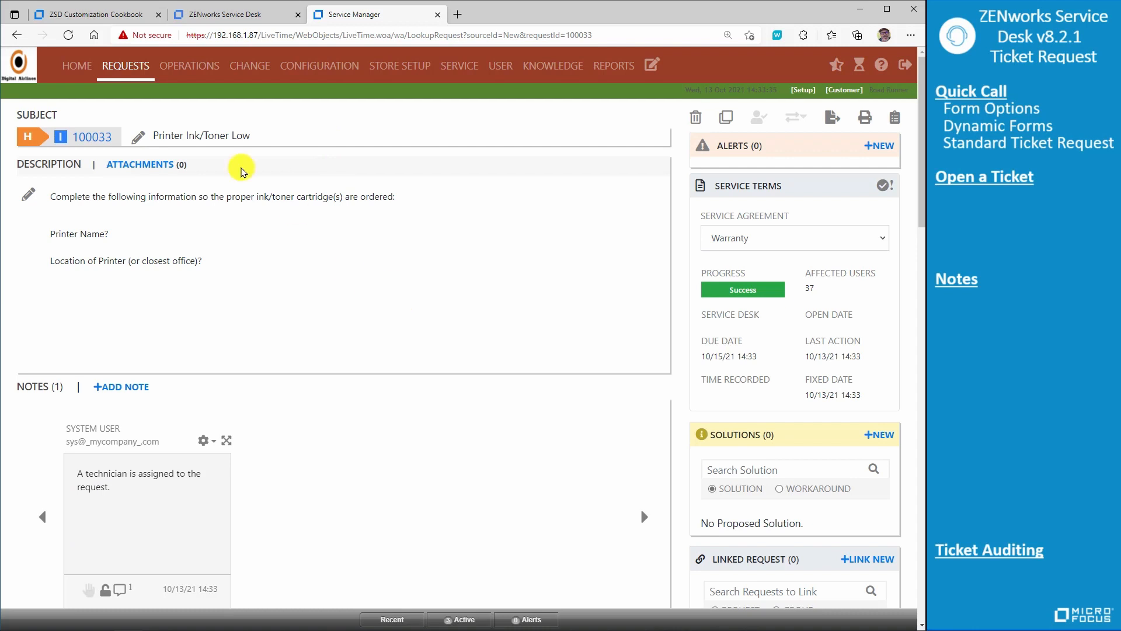
pyautogui.click(116, 75)
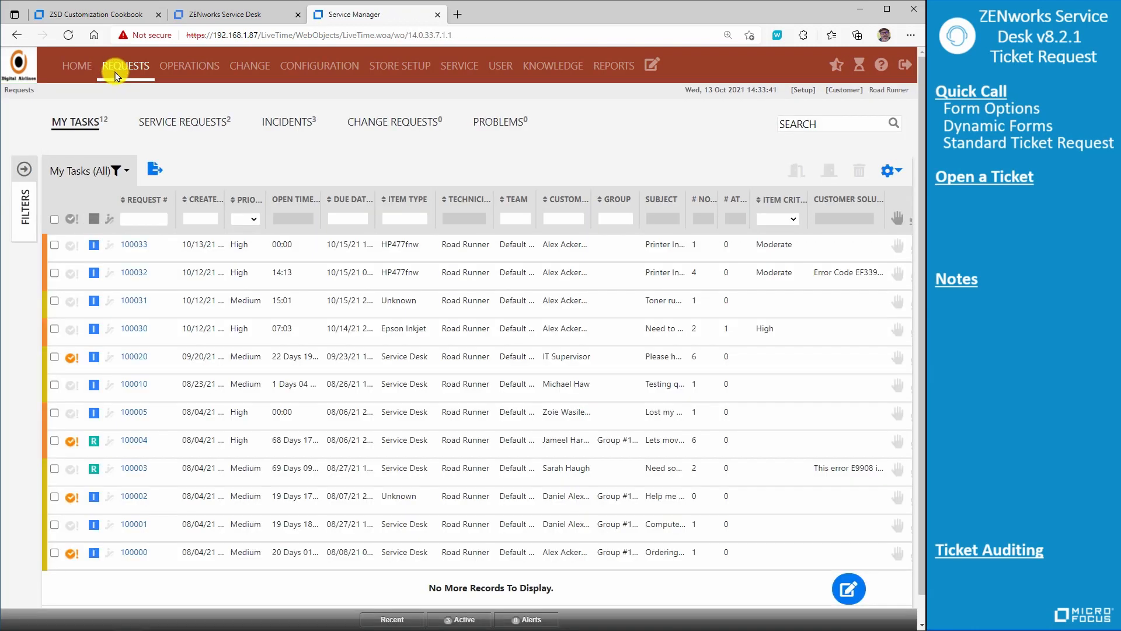
pyautogui.click(136, 244)
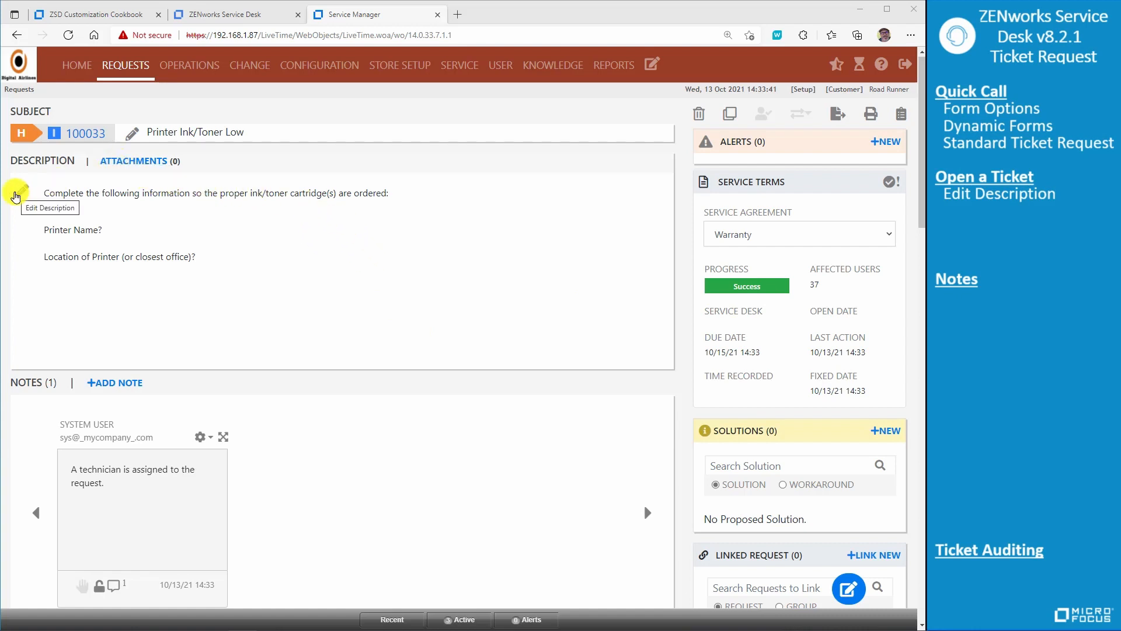
# - Complete the request description with printer name HP 4 and a location near finance on the named person's desk, and save it
pyautogui.click(22, 191)
pyautogui.click(130, 285)
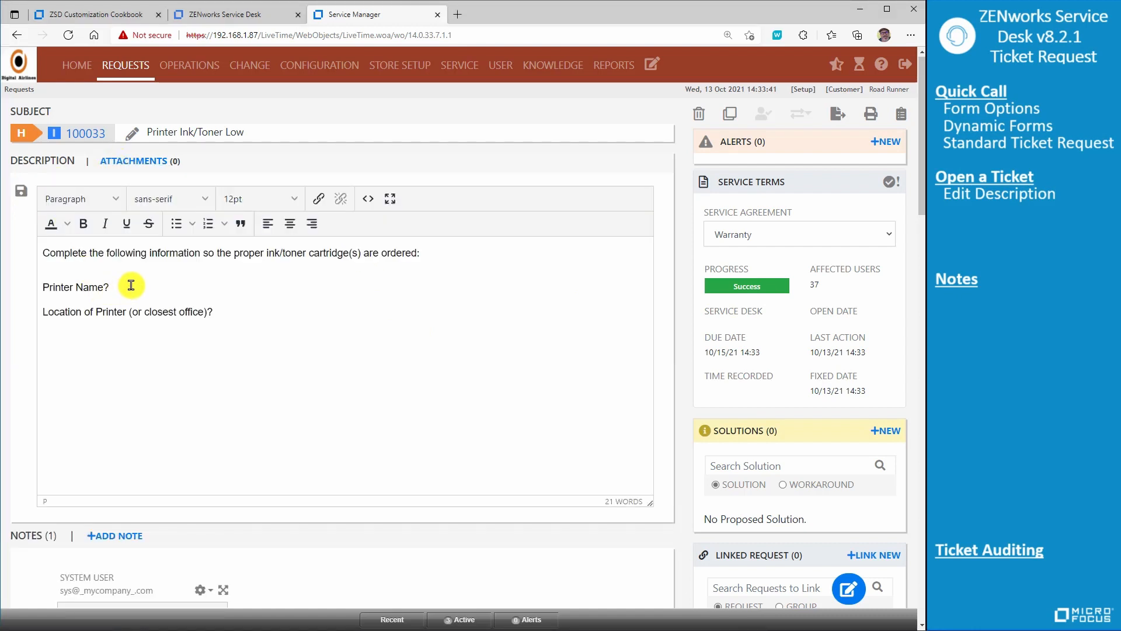
pyautogui.write('HP')
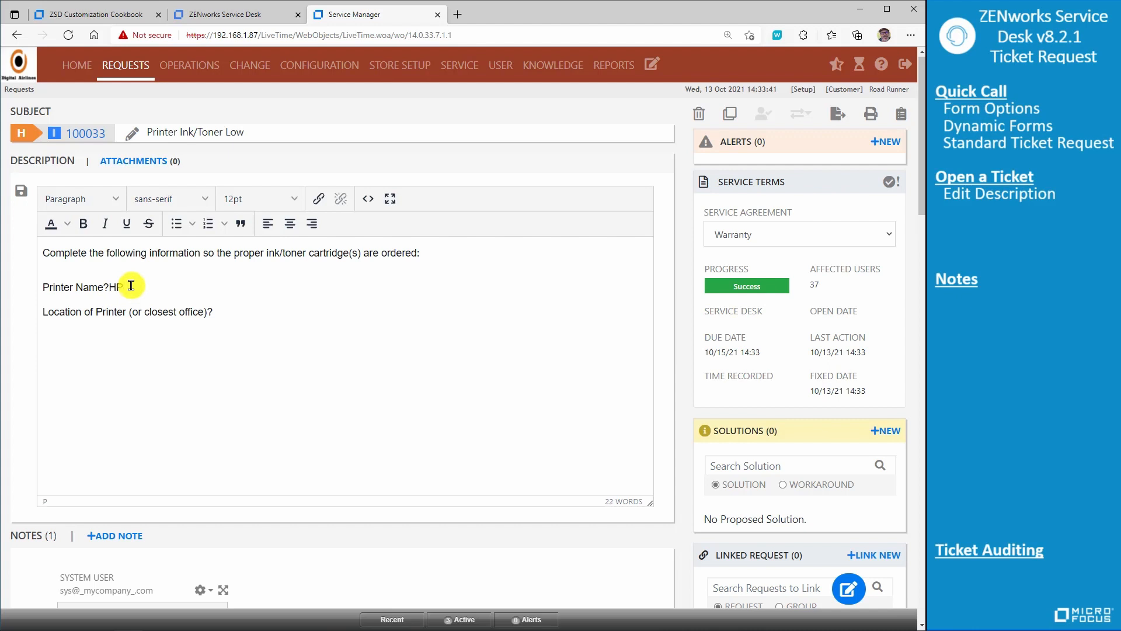
pyautogui.write(' 4')
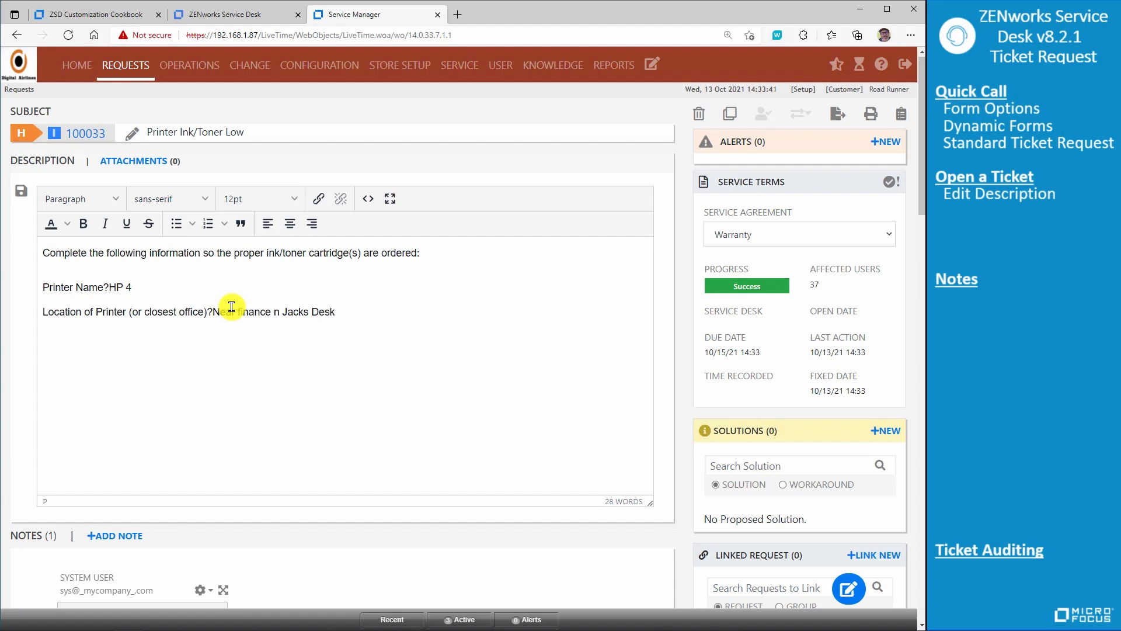
pyautogui.write('o')
pyautogui.click(21, 190)
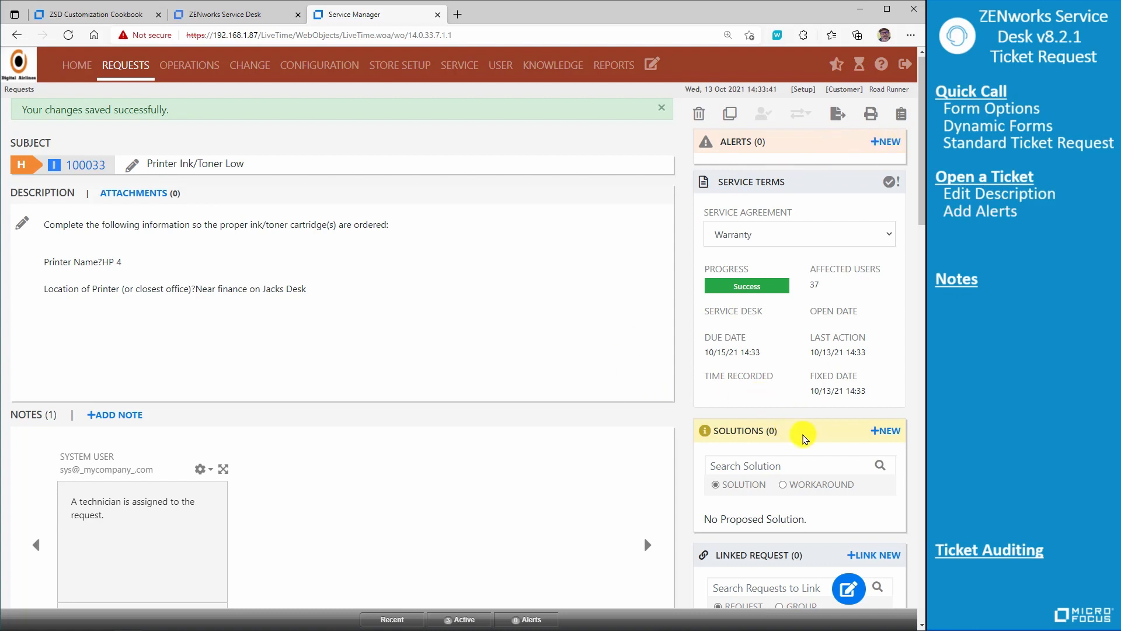
# - Switch the request's solution search to Workaround and its linked request search to Group
pyautogui.scroll(-3, 853, 445)
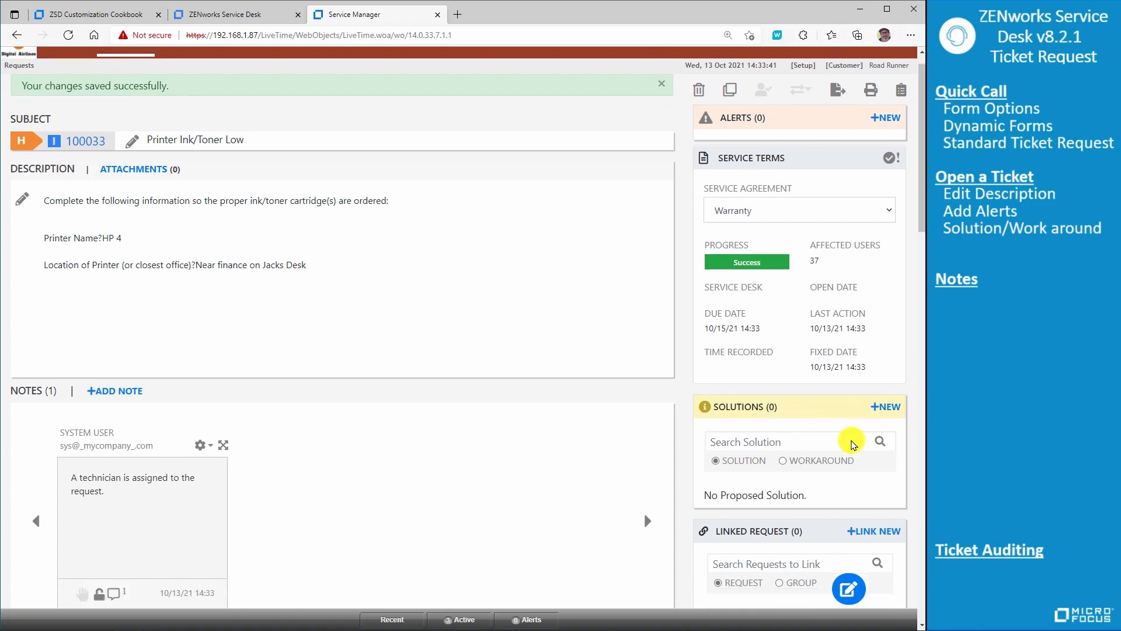
pyautogui.click(783, 310)
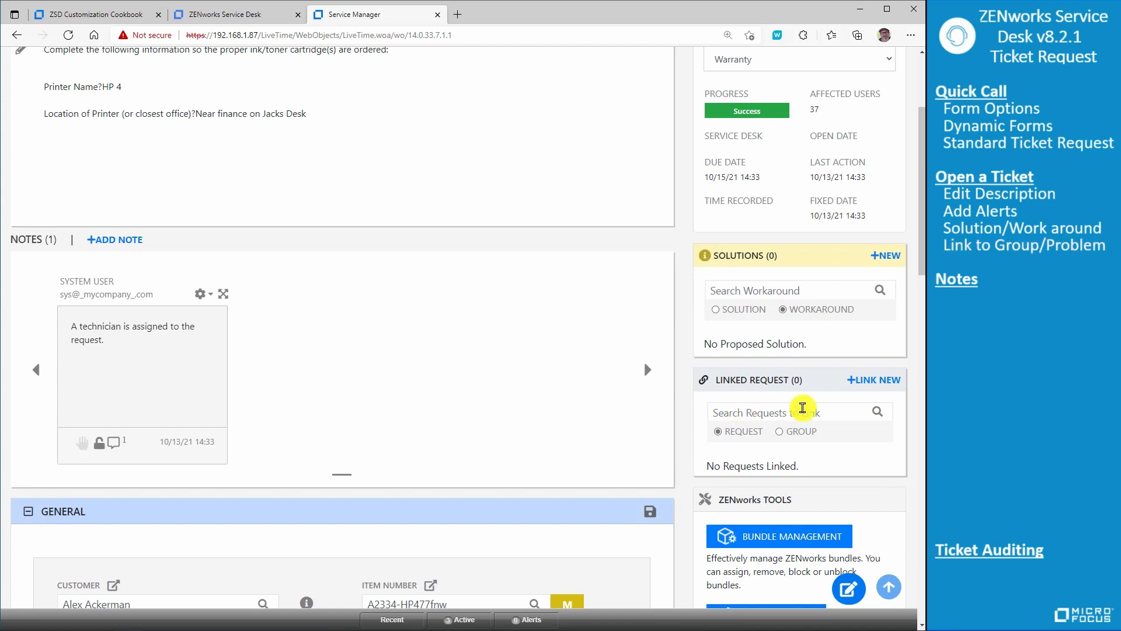
pyautogui.click(866, 380)
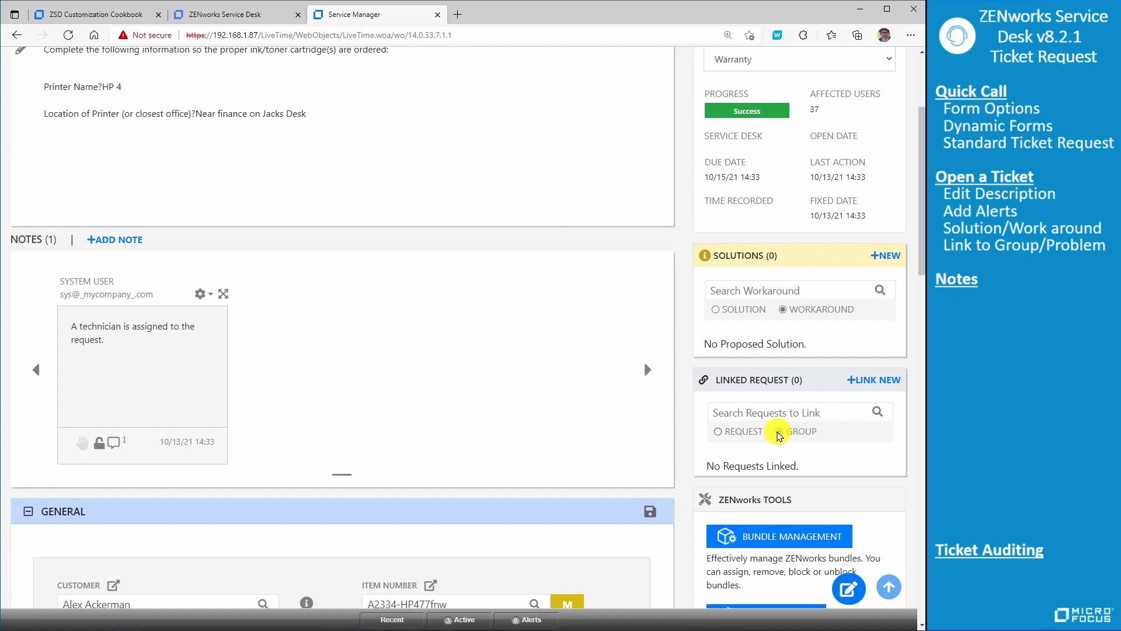
# - Expand the system note about the technician assignment and start a direct reply to it
pyautogui.scroll(-5, 643, 369)
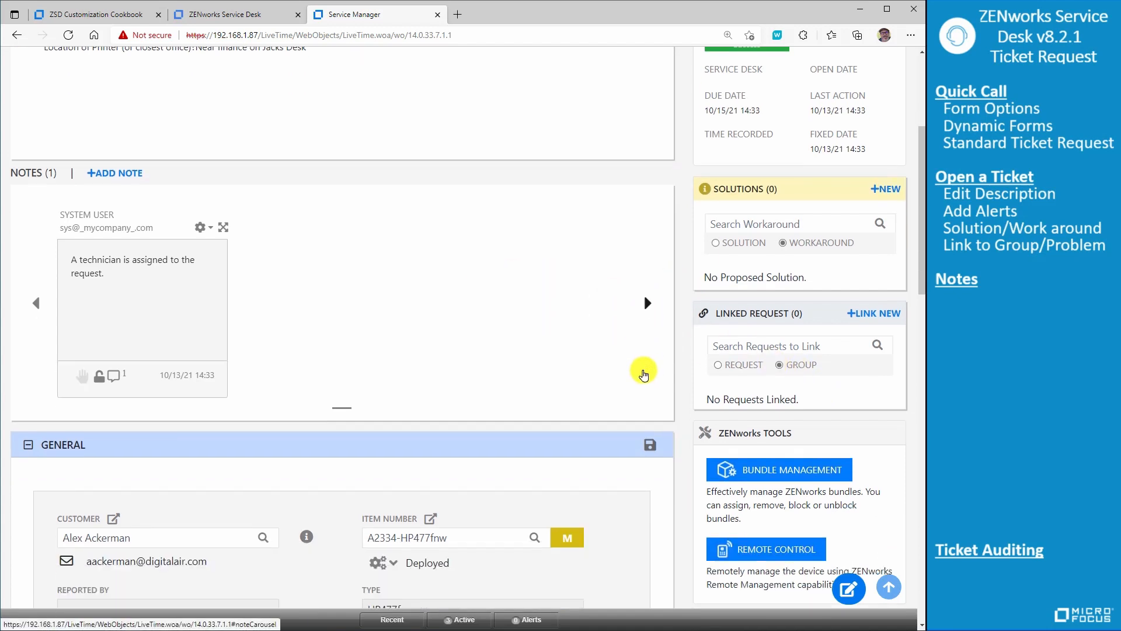
pyautogui.scroll(3, 600, 346)
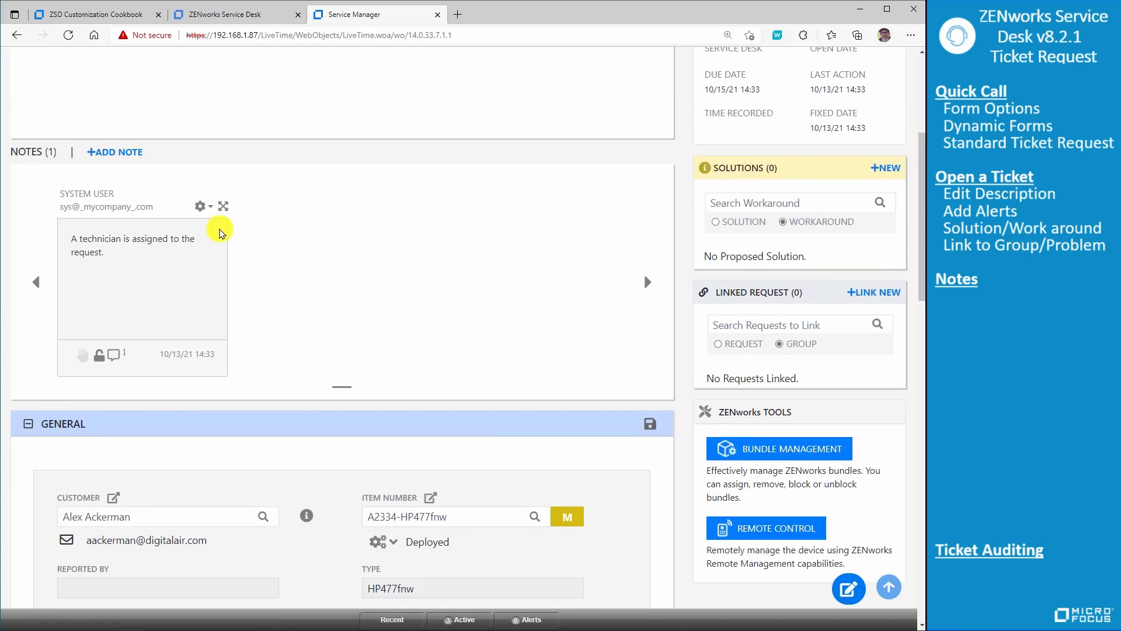
pyautogui.click(223, 209)
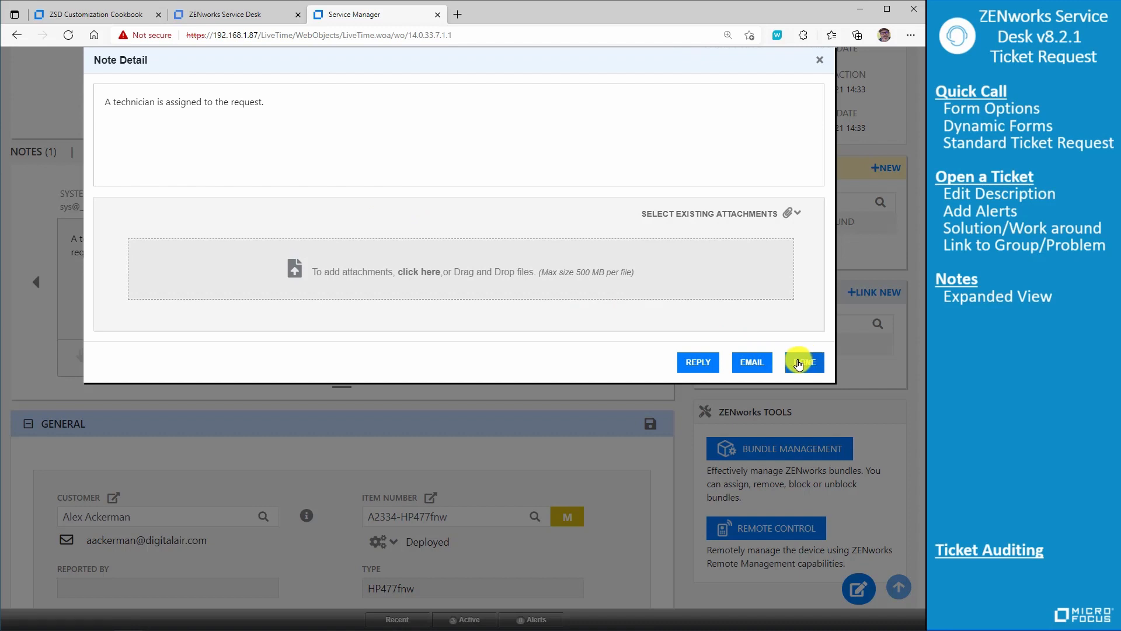
pyautogui.click(699, 363)
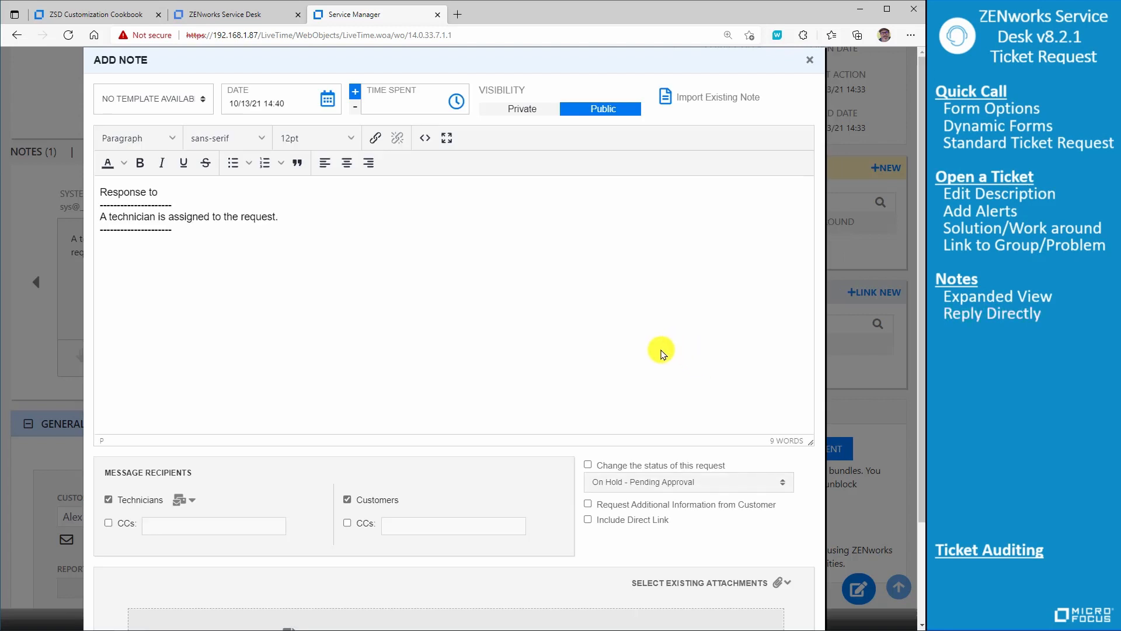
# - Try the reply's status change and direct link options, review the available statuses, and clear both options
pyautogui.scroll(-2, 661, 352)
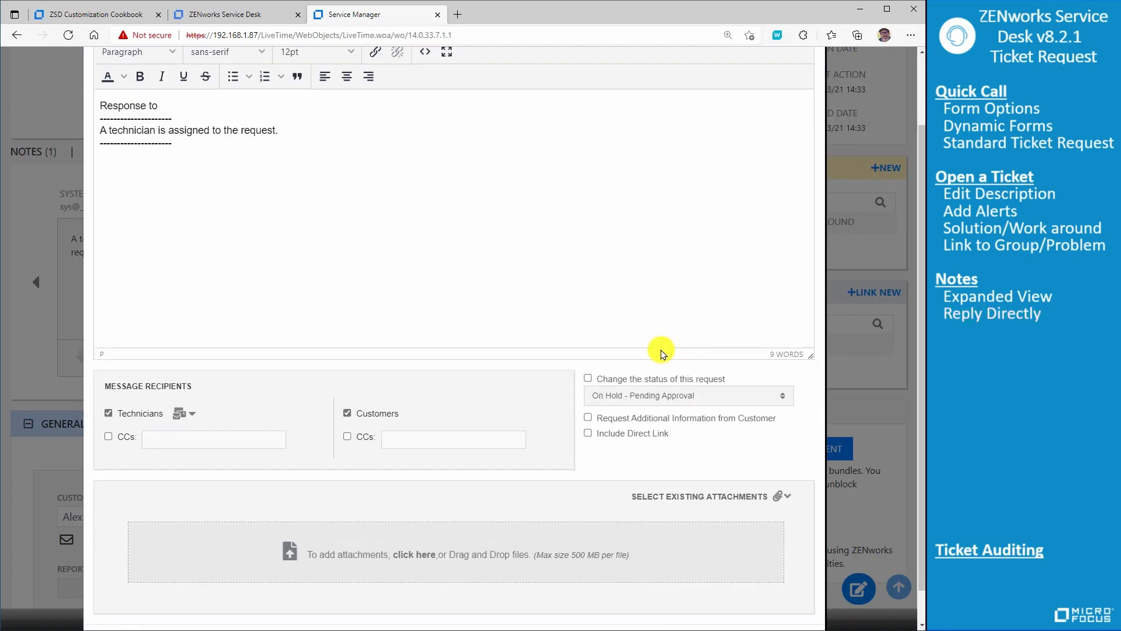
pyautogui.click(589, 378)
pyautogui.click(643, 394)
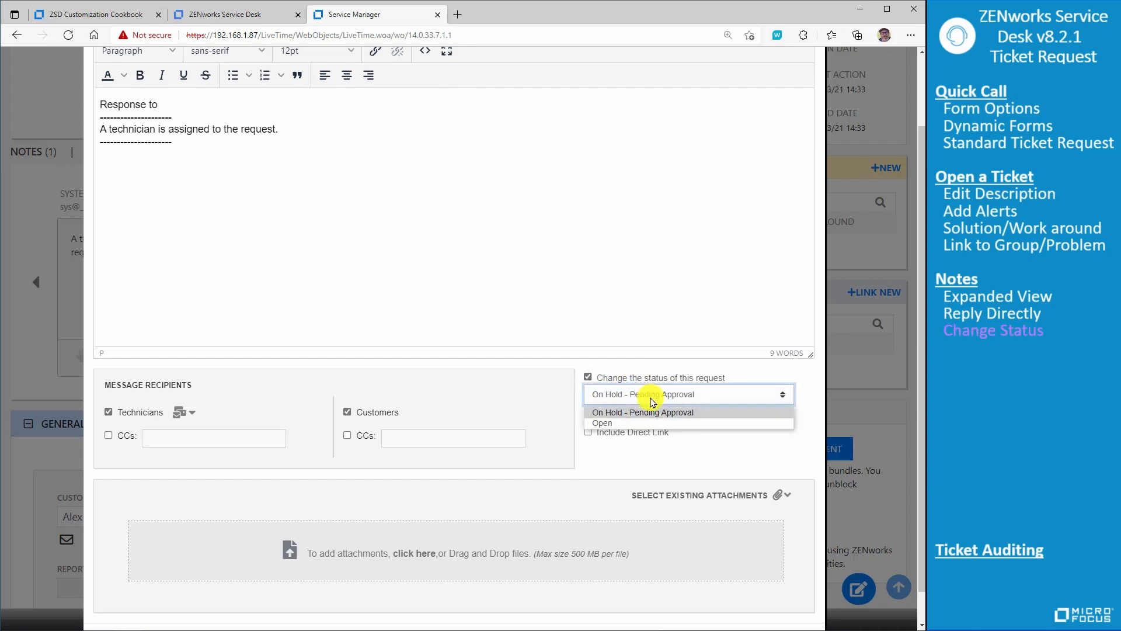
pyautogui.click(681, 323)
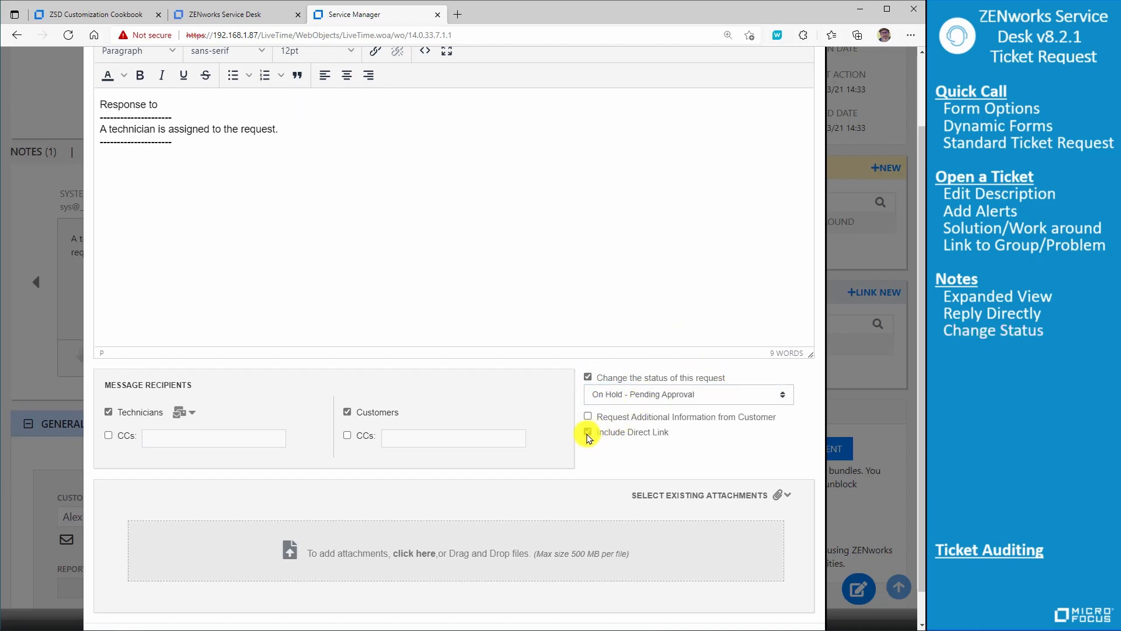
pyautogui.click(588, 377)
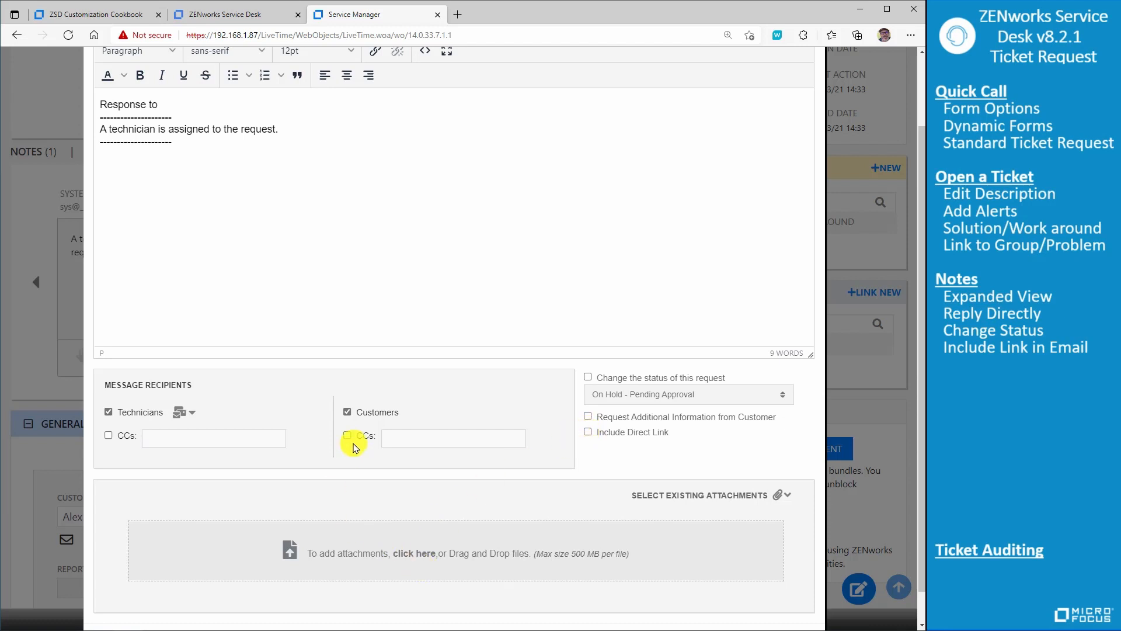
# - Try the CC options for technicians and customers in the reply's message recipients, and clear both
pyautogui.click(108, 436)
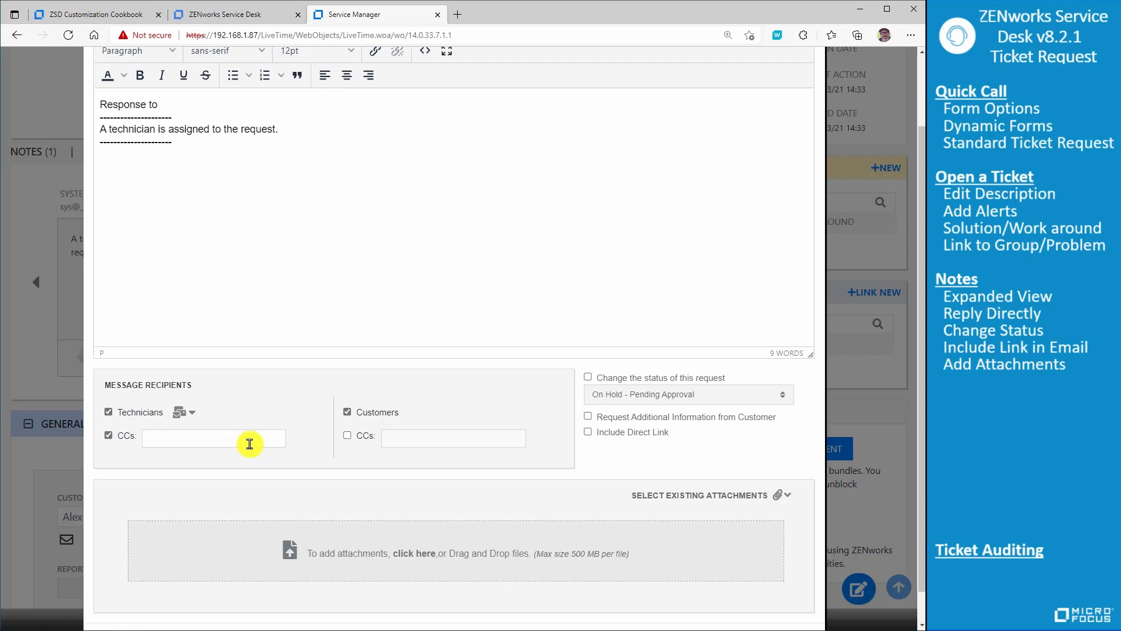
pyautogui.click(348, 437)
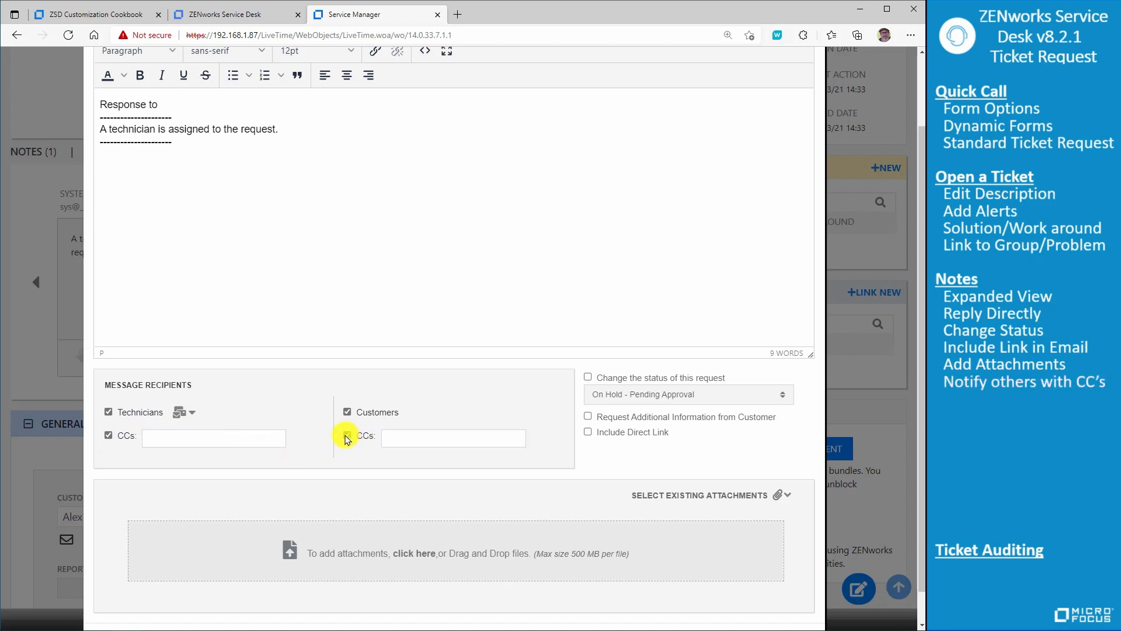
pyautogui.click(347, 437)
pyautogui.click(108, 436)
# - Write "Ok Parts are on order" in the reply, change the request status to Open, and add the note
pyautogui.scroll(2, 429, 407)
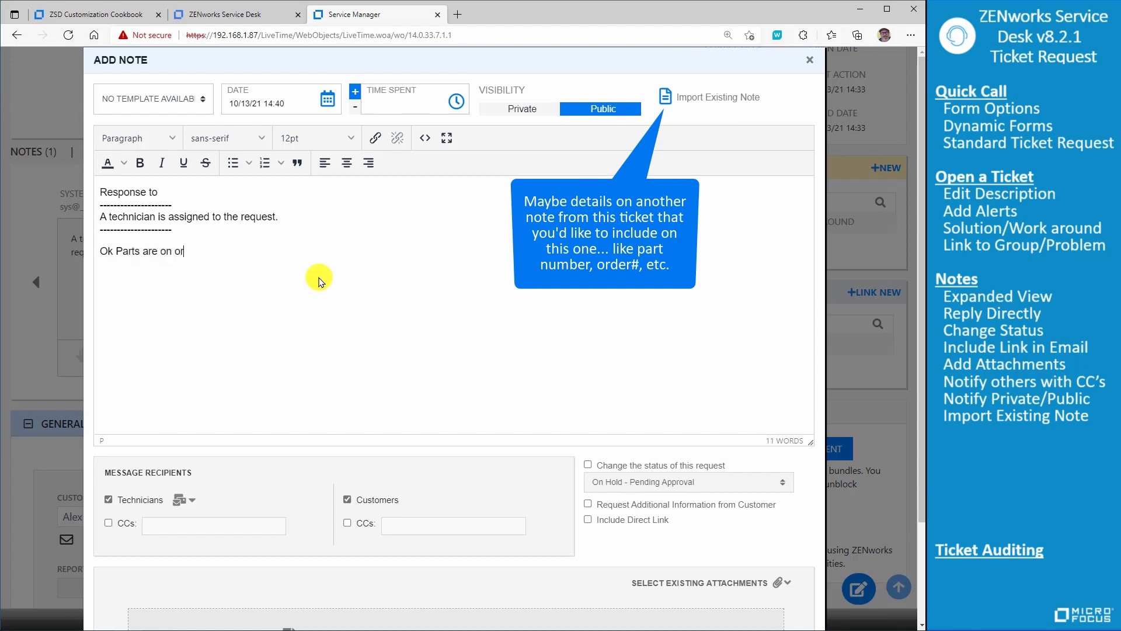
pyautogui.scroll(-2, 723, 380)
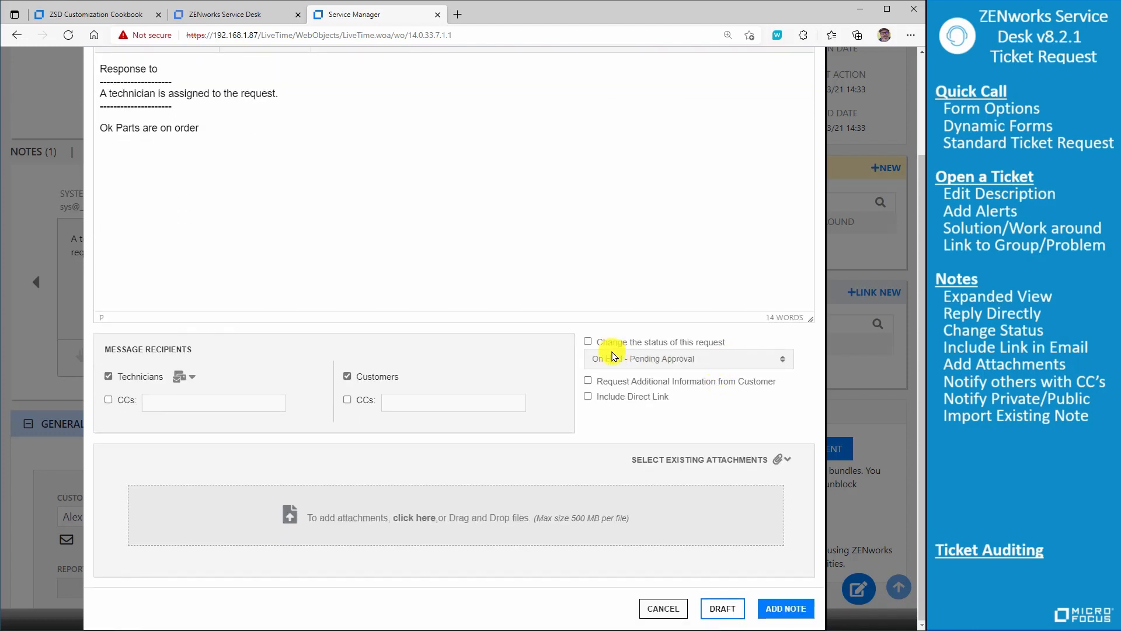
pyautogui.click(588, 341)
pyautogui.click(613, 359)
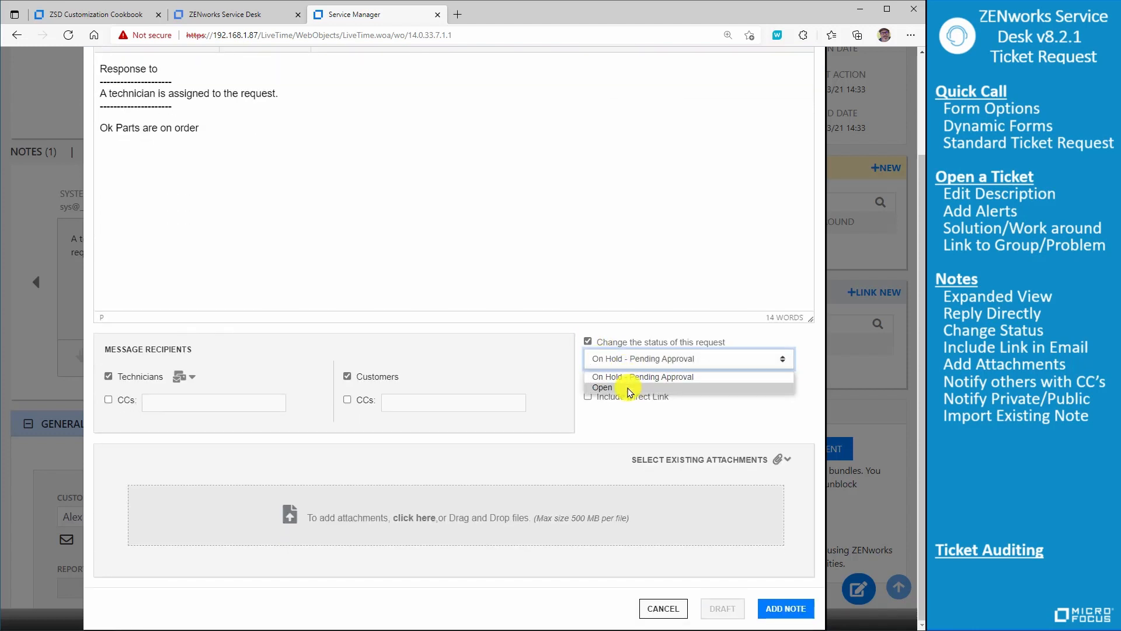
pyautogui.click(626, 387)
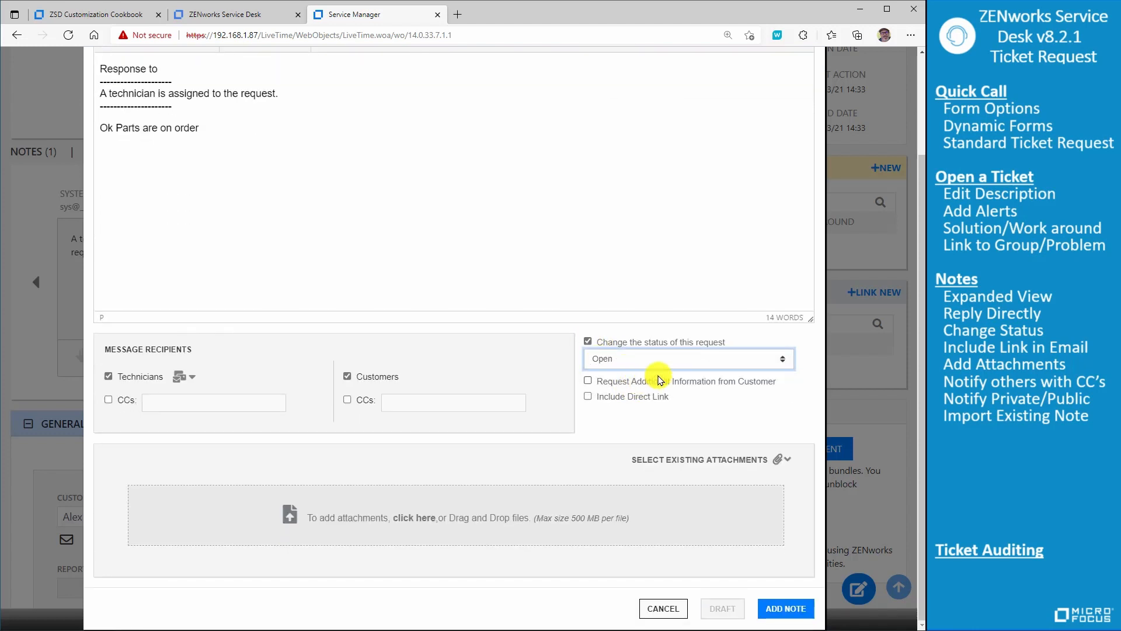
pyautogui.click(778, 611)
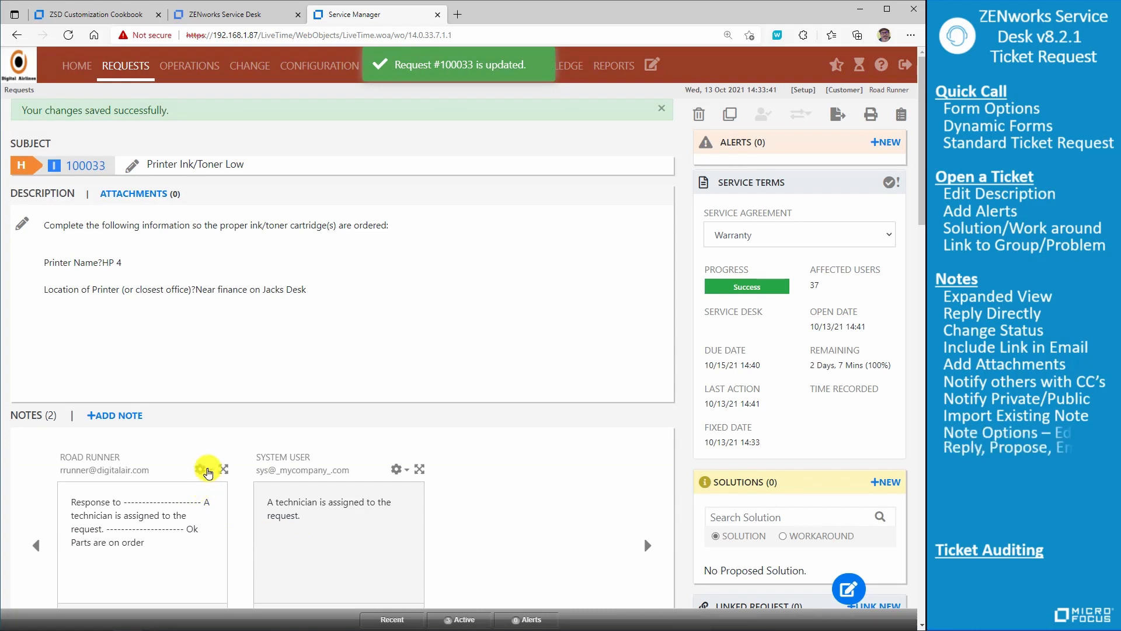
# - Open the newly added reply note for editing and close it without making changes
pyautogui.scroll(-2, 174, 540)
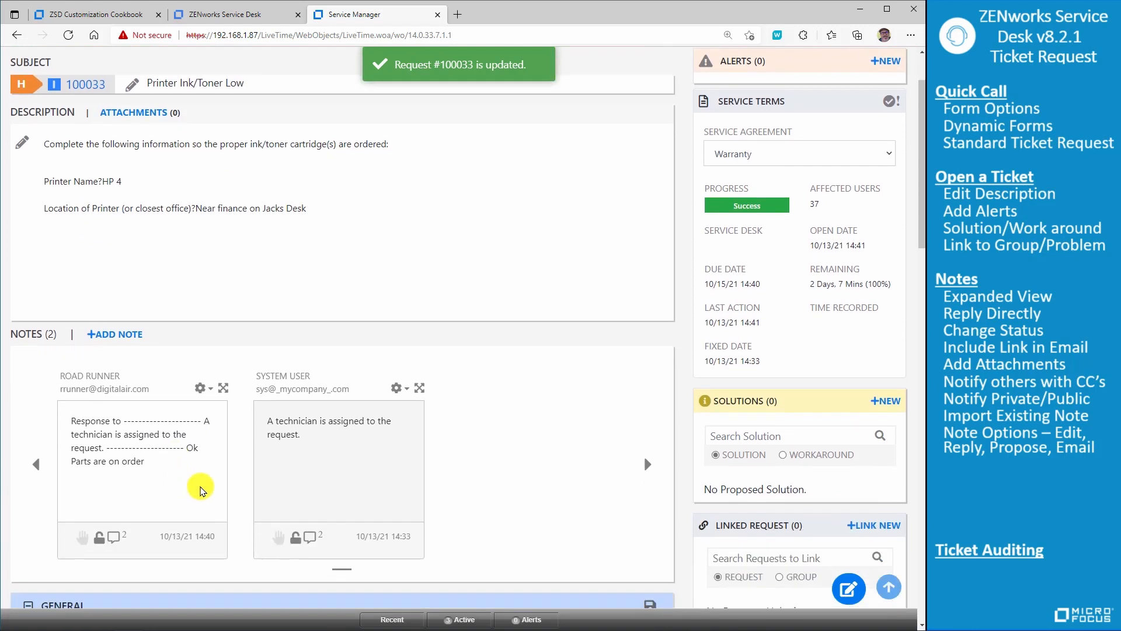
pyautogui.click(211, 382)
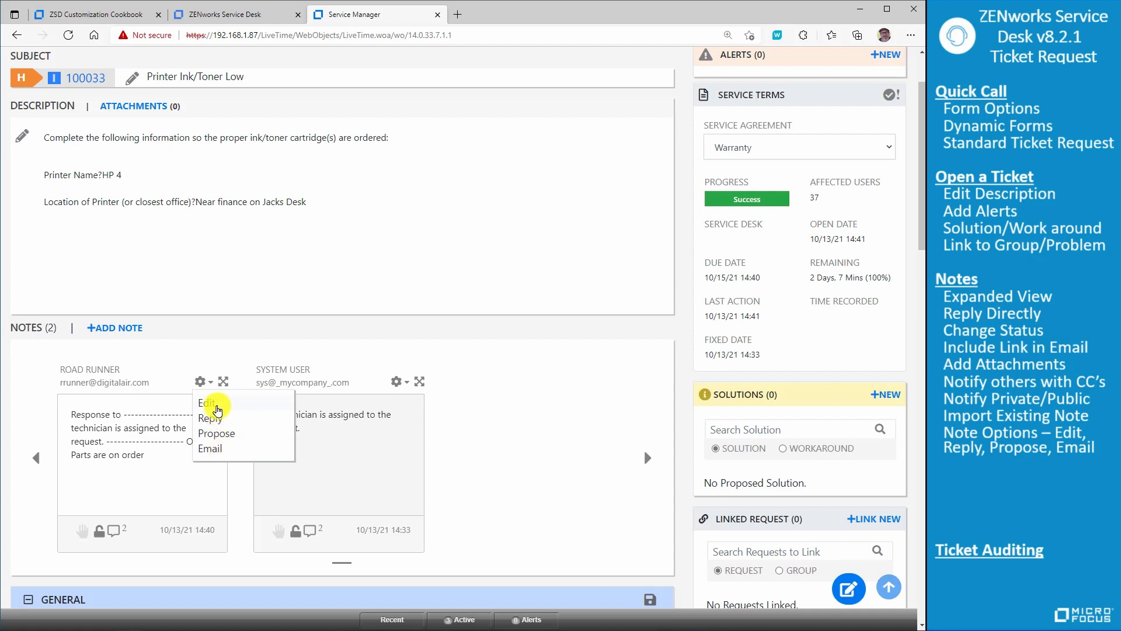
pyautogui.click(210, 403)
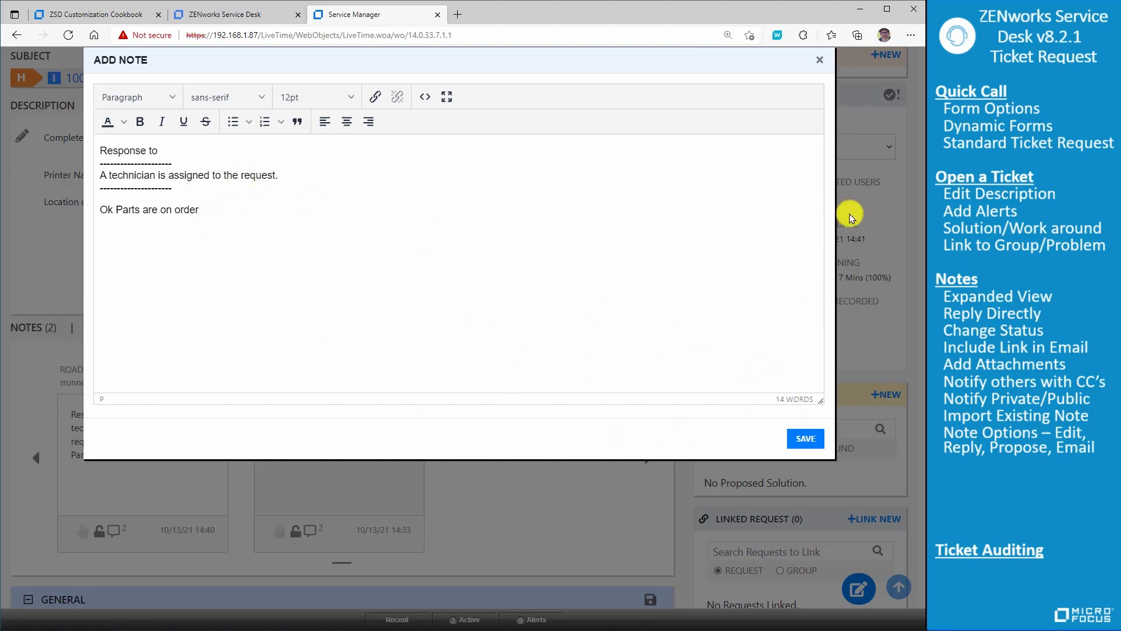
pyautogui.click(820, 60)
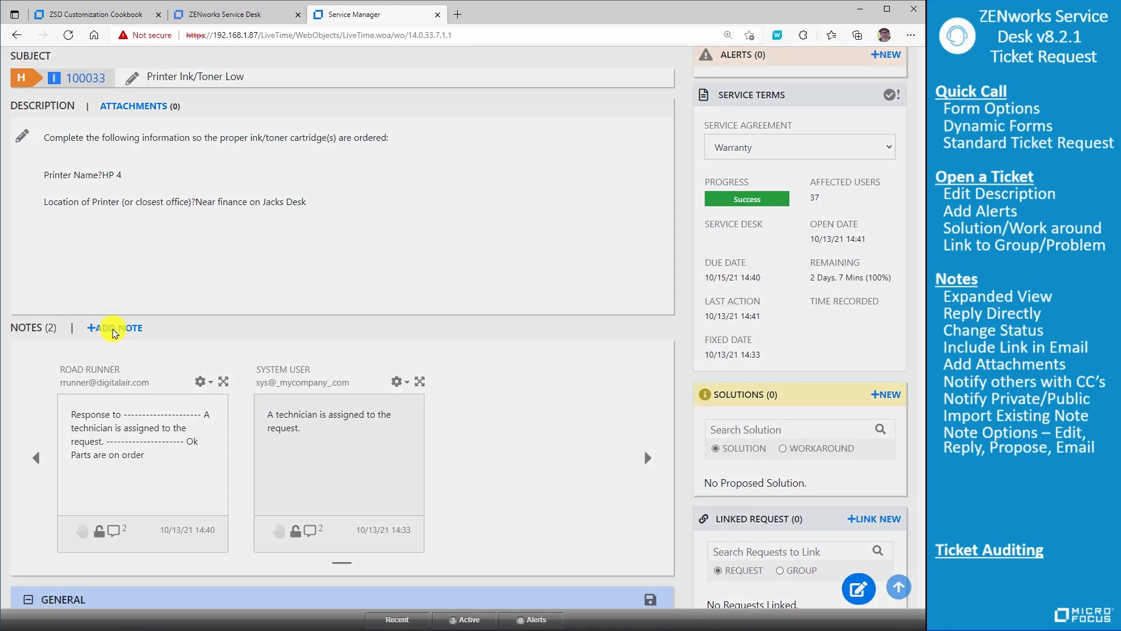
# - Start a new note reading "Parts are in.when can I come by" and set its status change to On Hold - Client Action
pyautogui.click(114, 331)
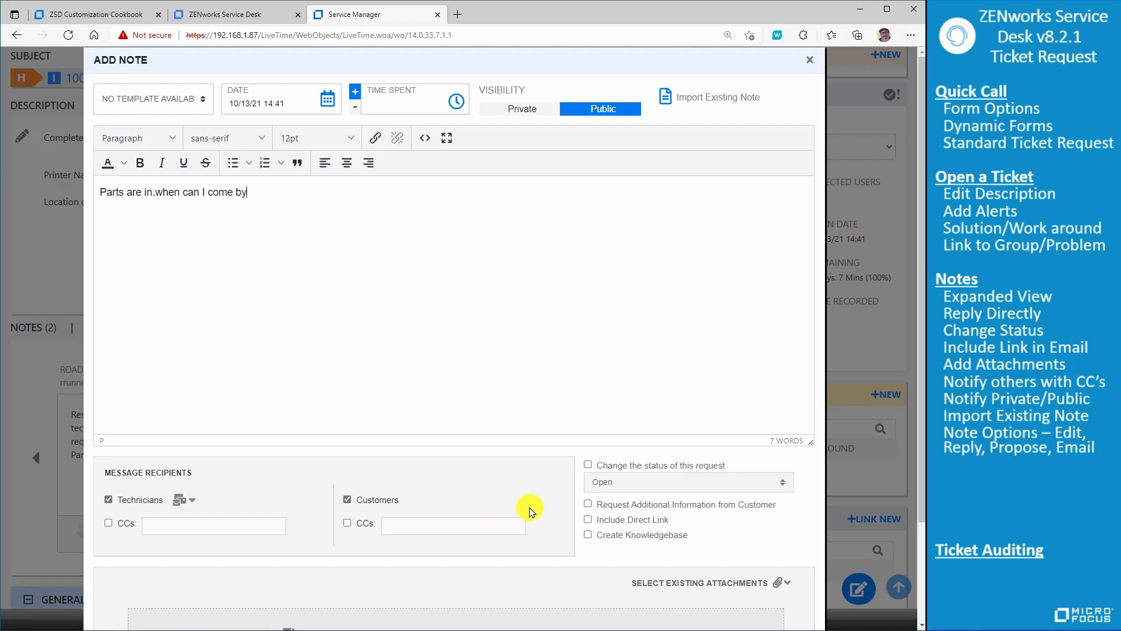
pyautogui.click(589, 467)
pyautogui.click(741, 484)
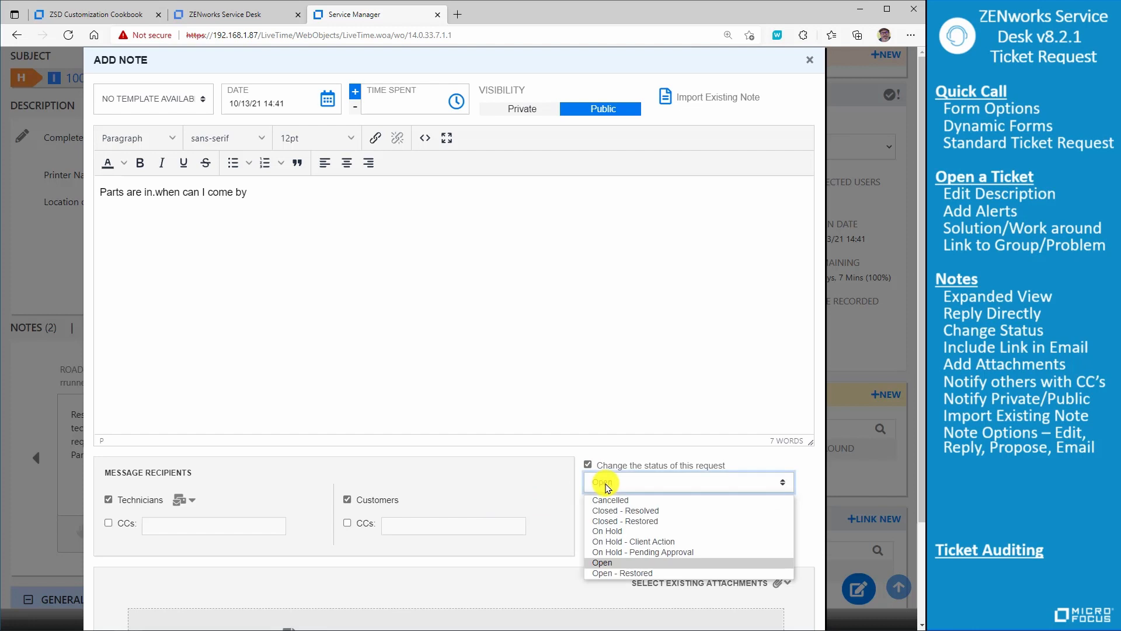
pyautogui.click(689, 543)
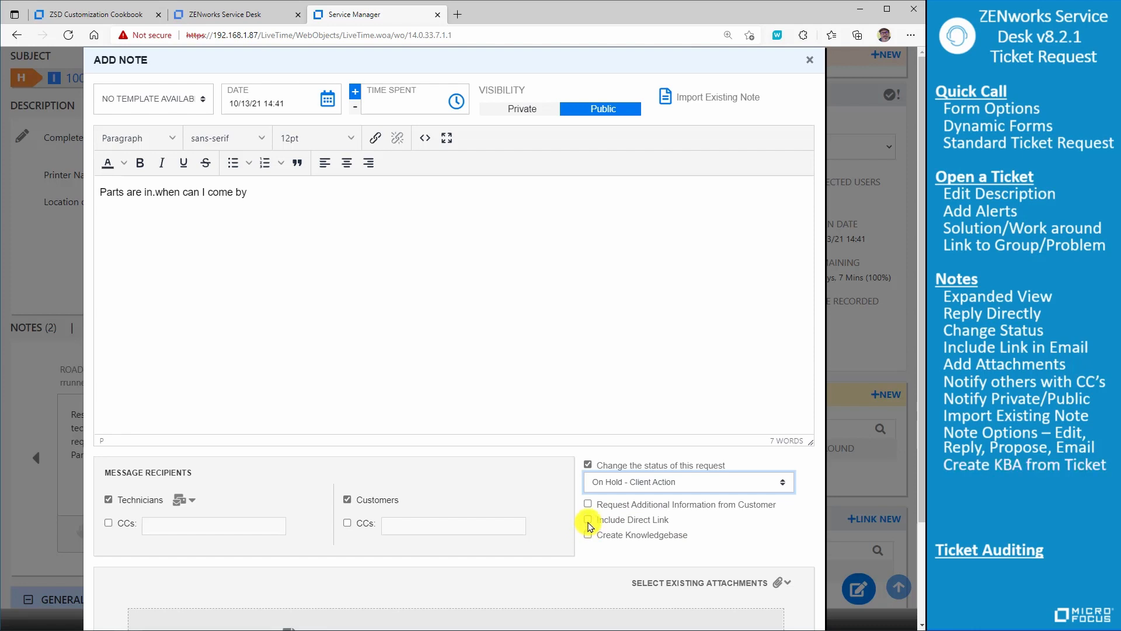
# - Enable the direct link and knowledgebase creation options for the new note, and add it to the request
pyautogui.click(588, 521)
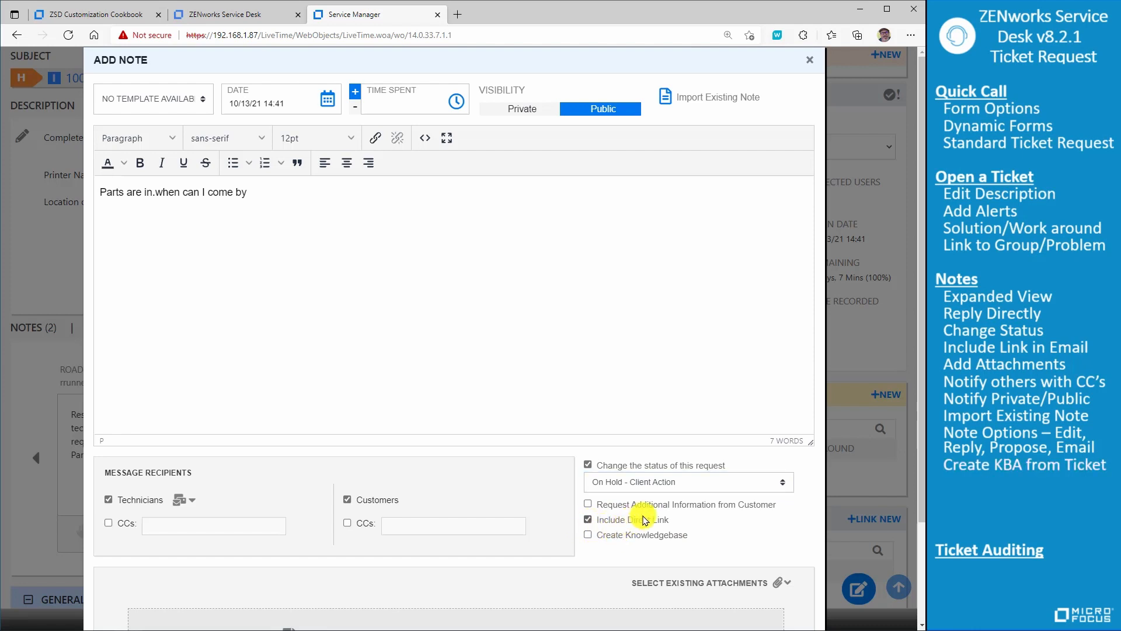
pyautogui.scroll(-1, 711, 518)
pyautogui.scroll(-1, 710, 519)
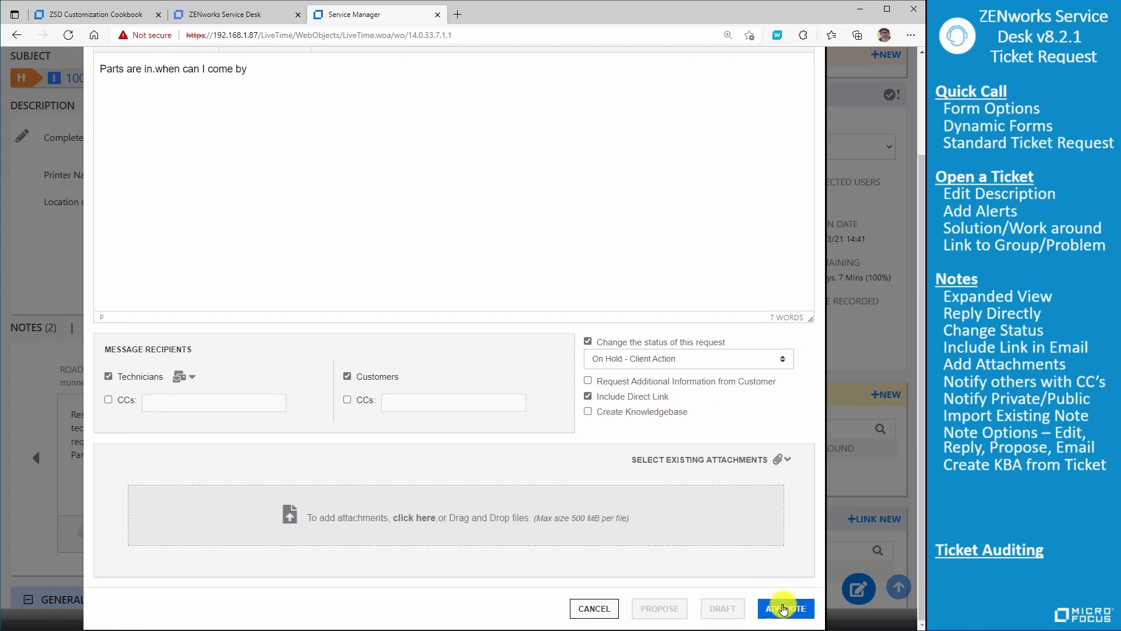
pyautogui.click(589, 413)
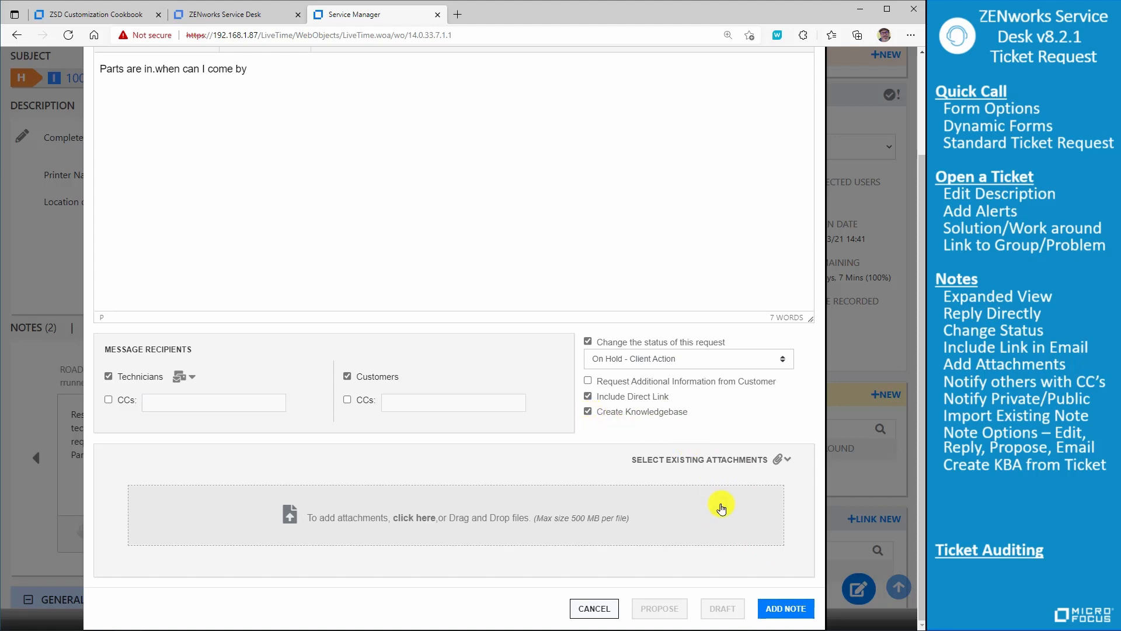
pyautogui.click(783, 607)
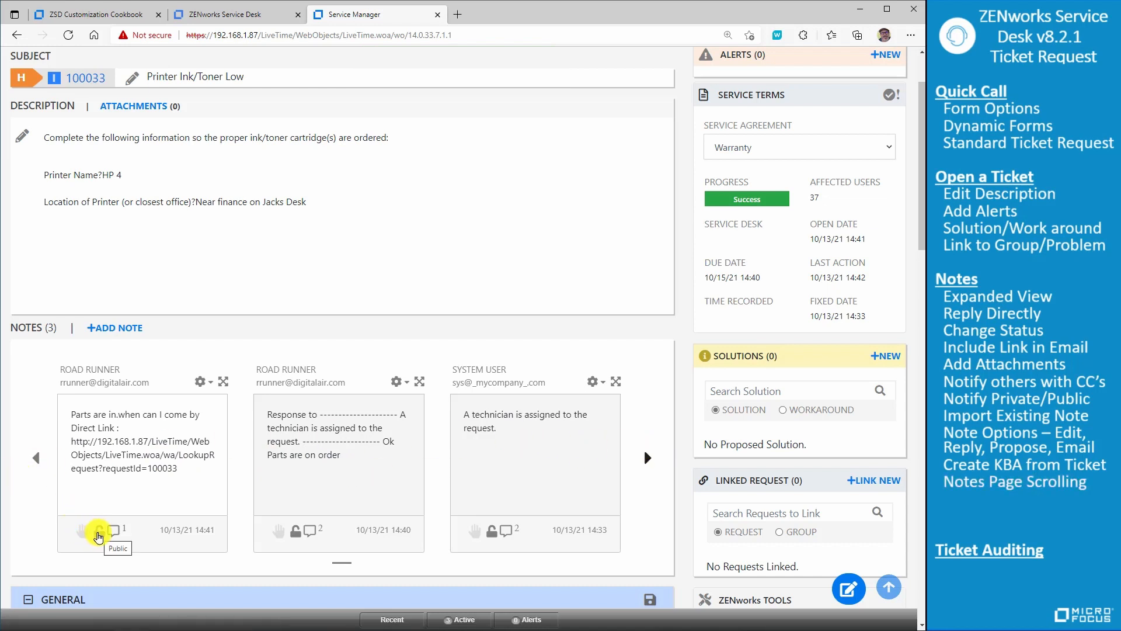
# - Toggle the visibility of the newest note, and view and close its conversation
pyautogui.click(98, 534)
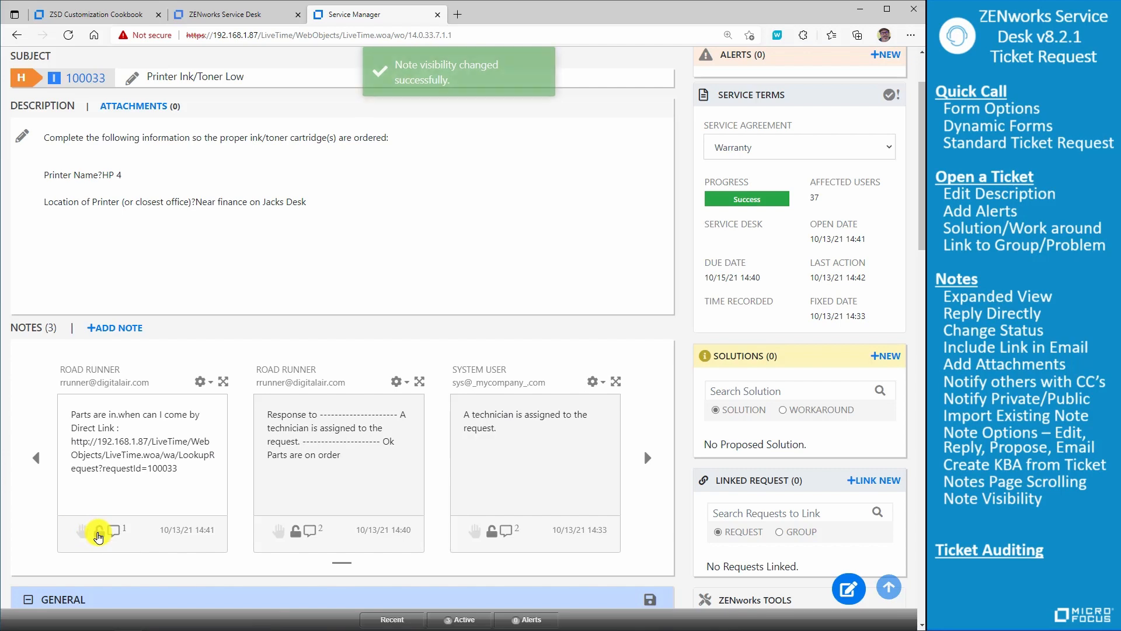
pyautogui.click(114, 530)
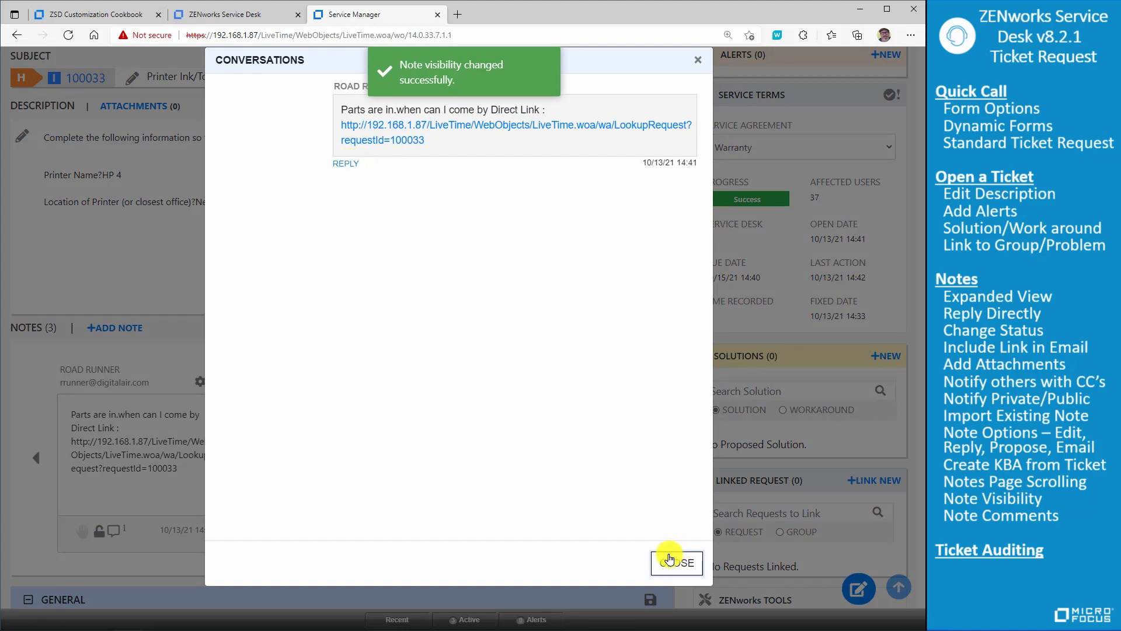
pyautogui.click(677, 562)
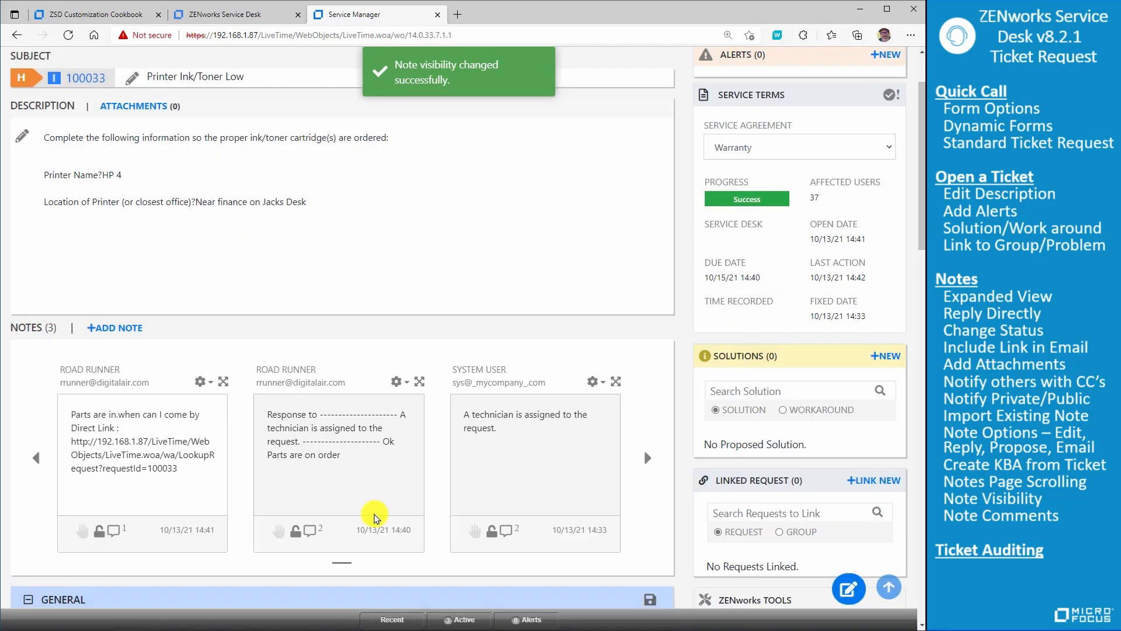
# - Expand the request's audit section and export the audit trail as a PDF
pyautogui.scroll(-3, 374, 516)
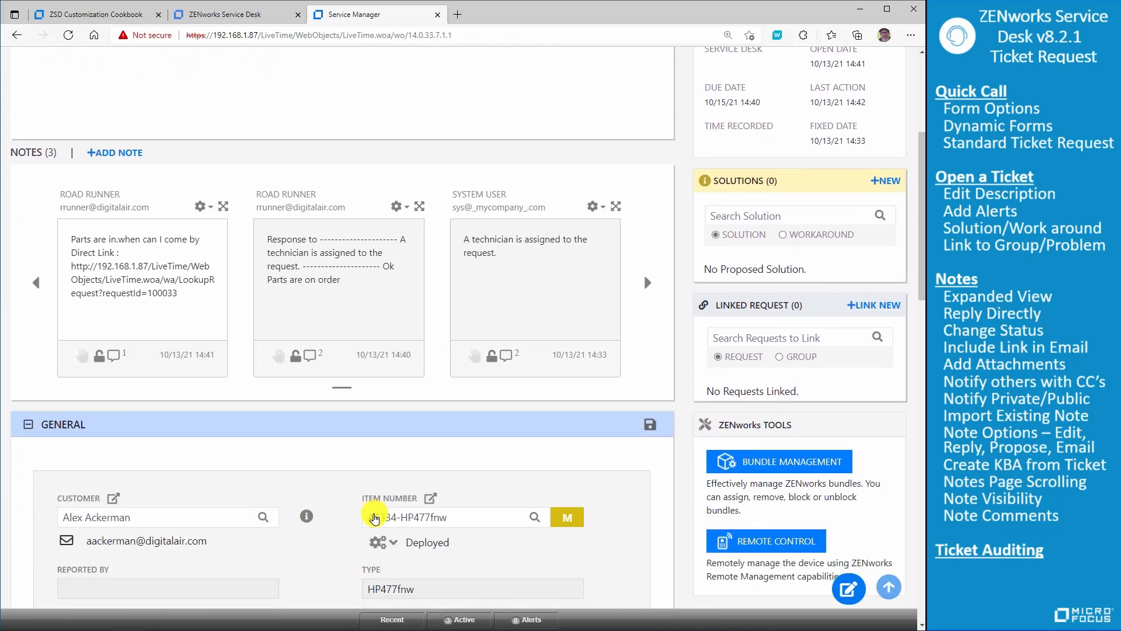
pyautogui.scroll(-11, 374, 518)
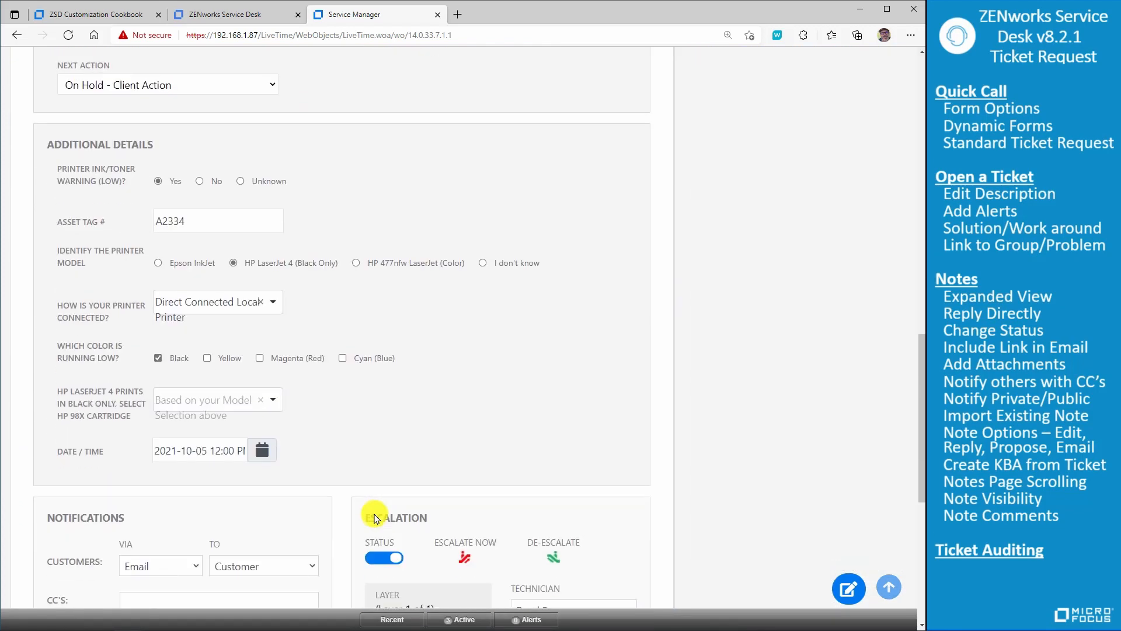
pyautogui.scroll(-7, 374, 518)
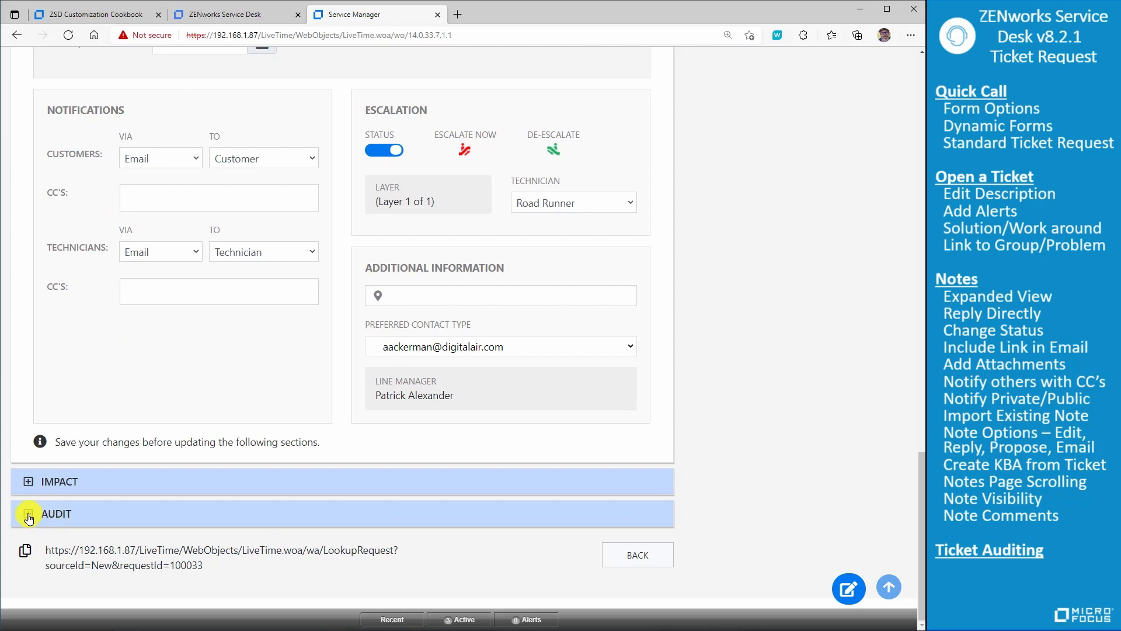
pyautogui.click(28, 515)
pyautogui.scroll(-5, 426, 514)
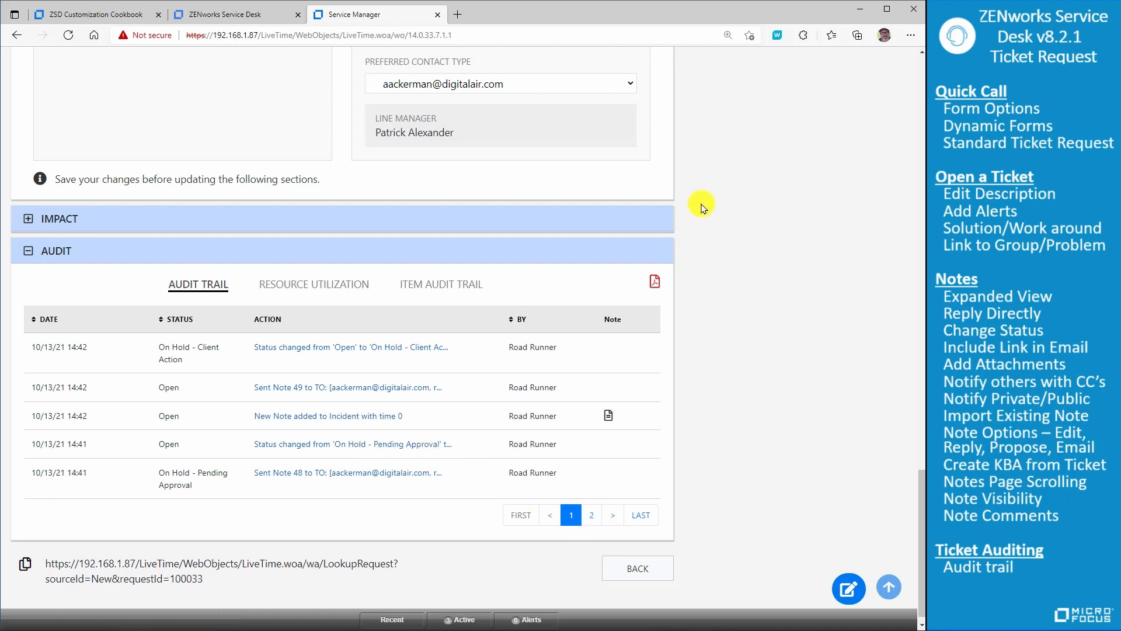
pyautogui.click(654, 282)
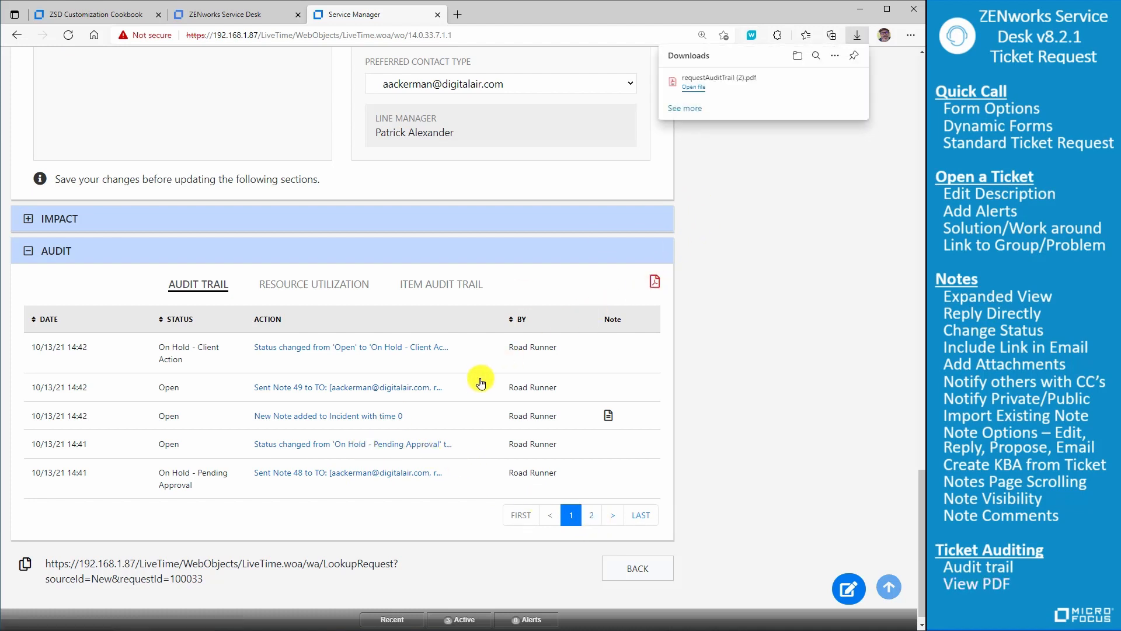
# - Set the request's next action to Open in the general details and save the changes
pyautogui.scroll(5, 480, 382)
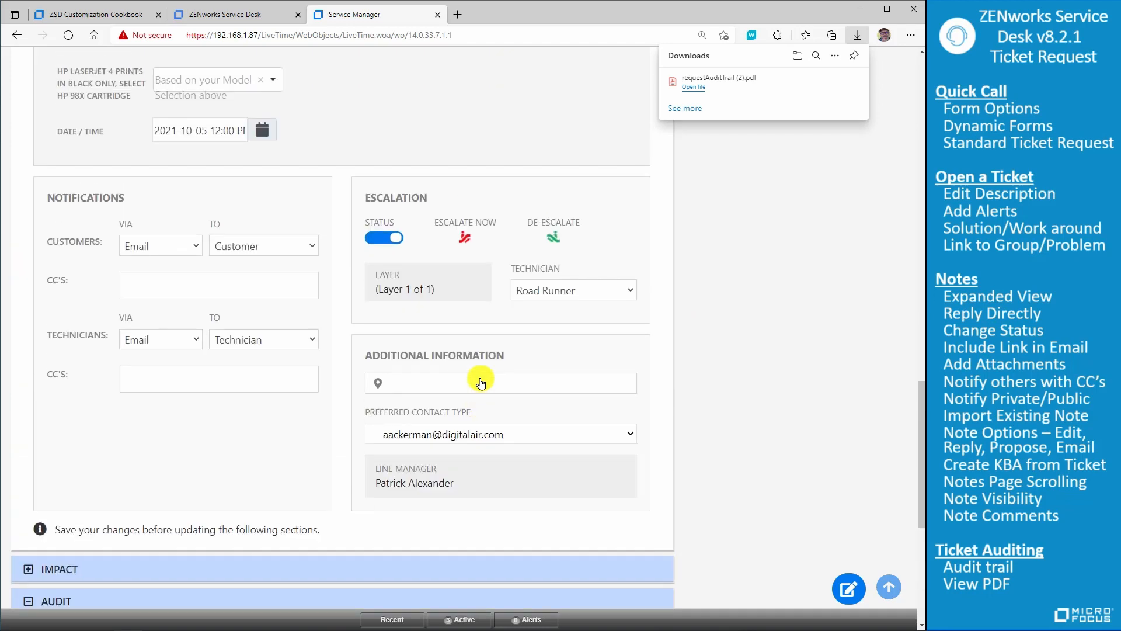
pyautogui.scroll(4, 480, 382)
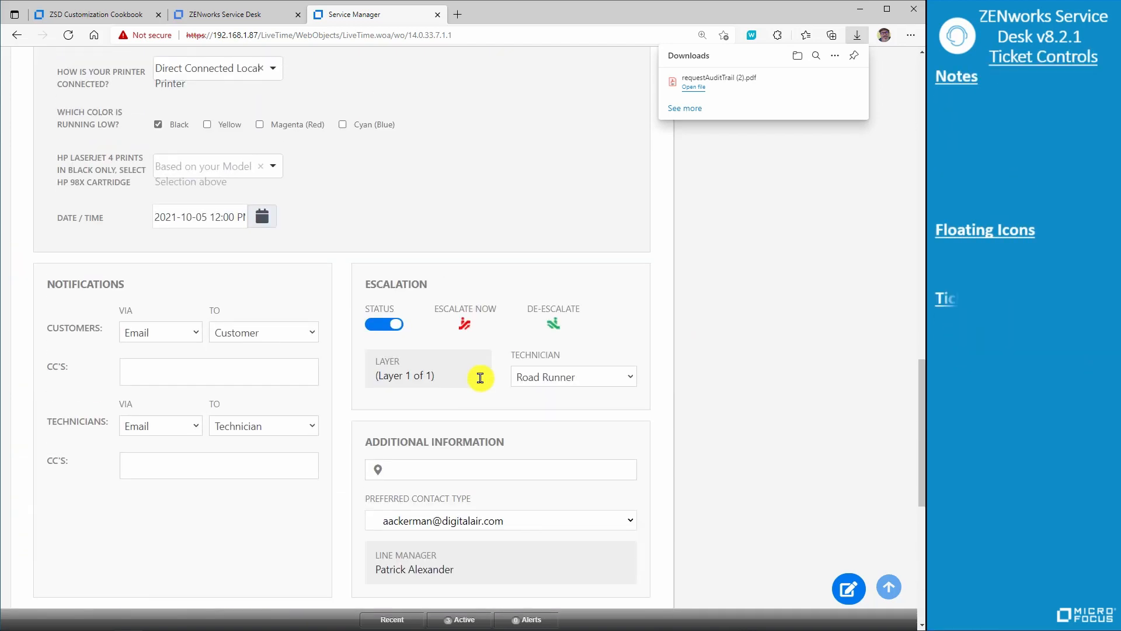
pyautogui.scroll(1, 480, 378)
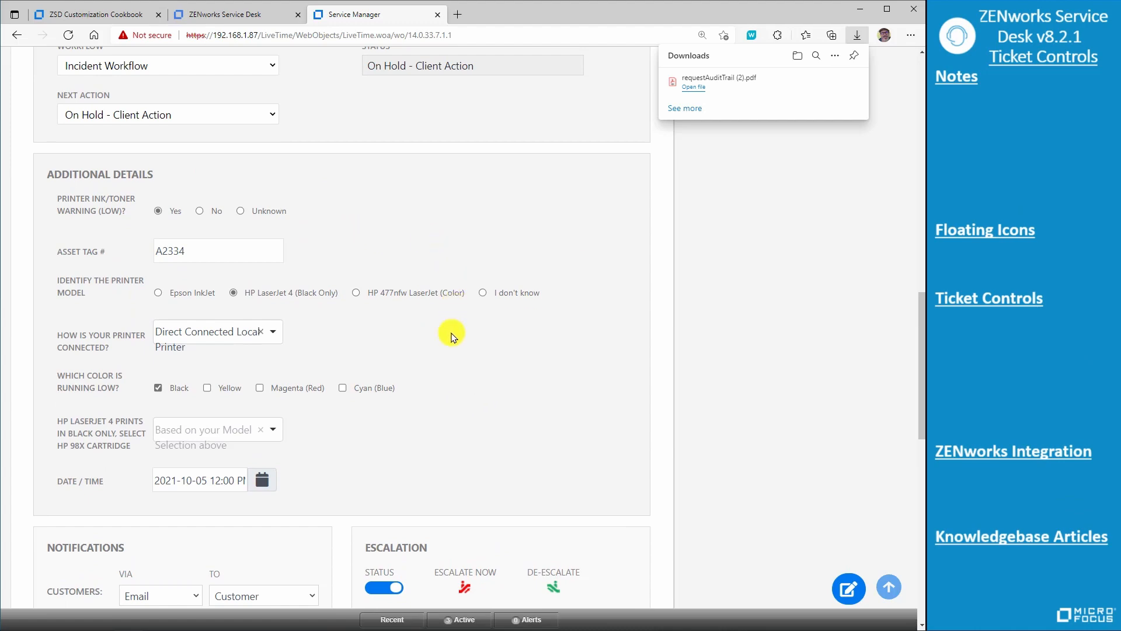
pyautogui.scroll(10, 444, 406)
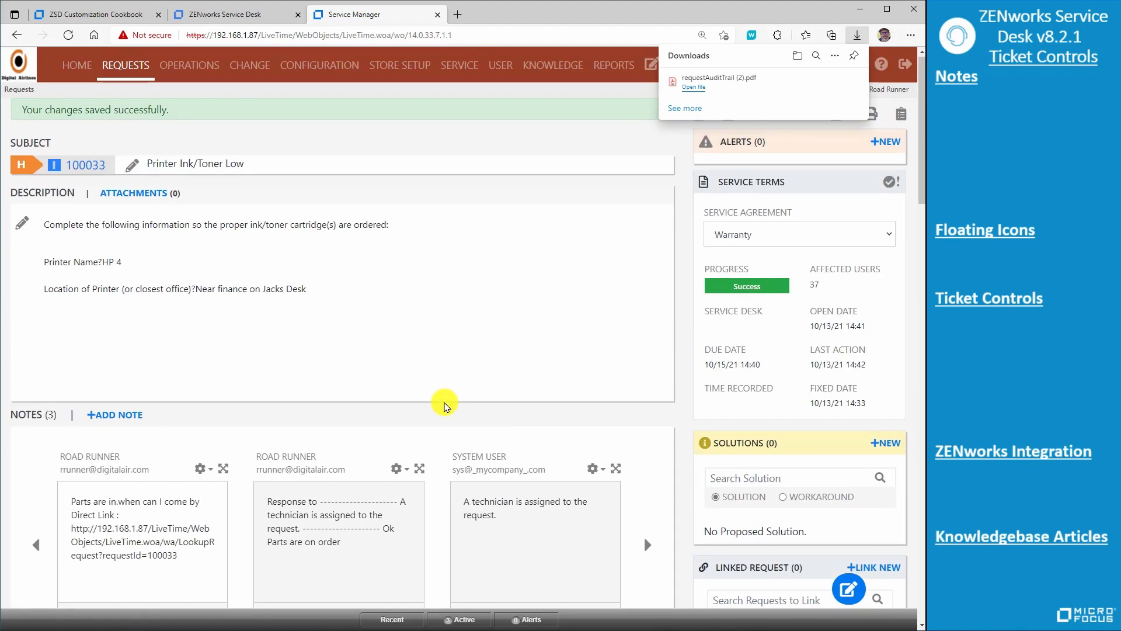
pyautogui.scroll(-10, 444, 406)
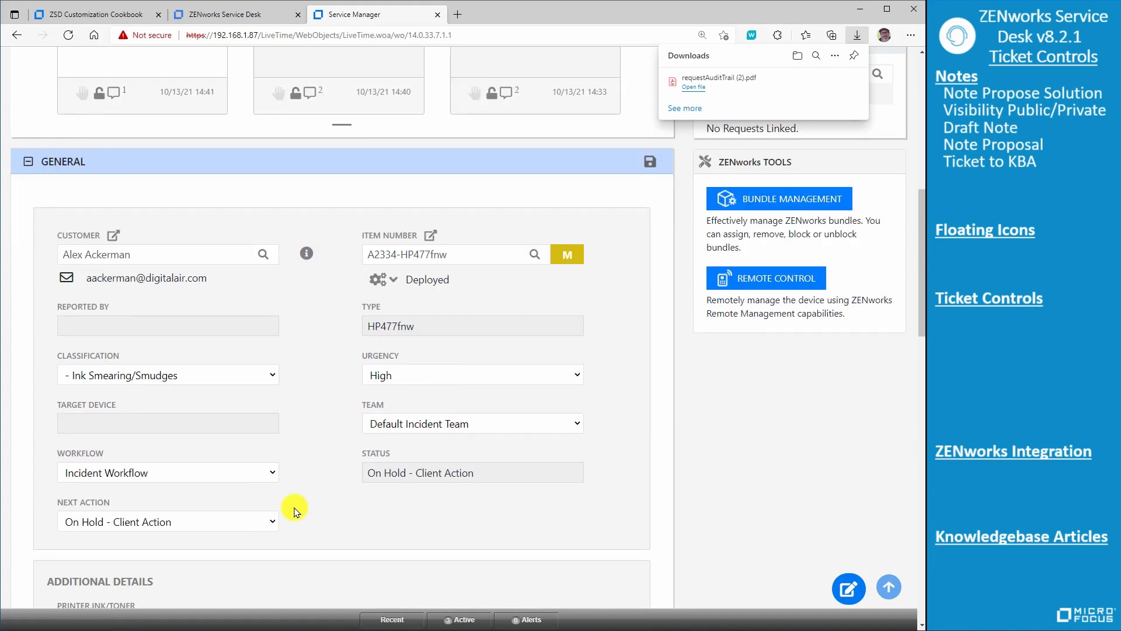
pyautogui.click(272, 522)
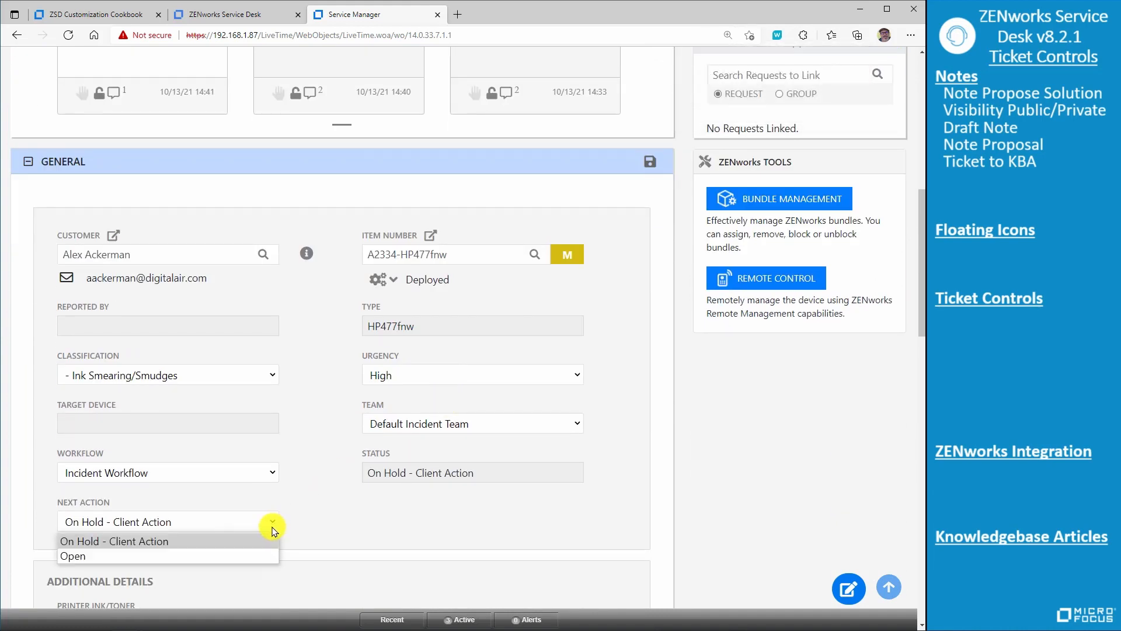
pyautogui.click(253, 556)
pyautogui.scroll(-2, 321, 479)
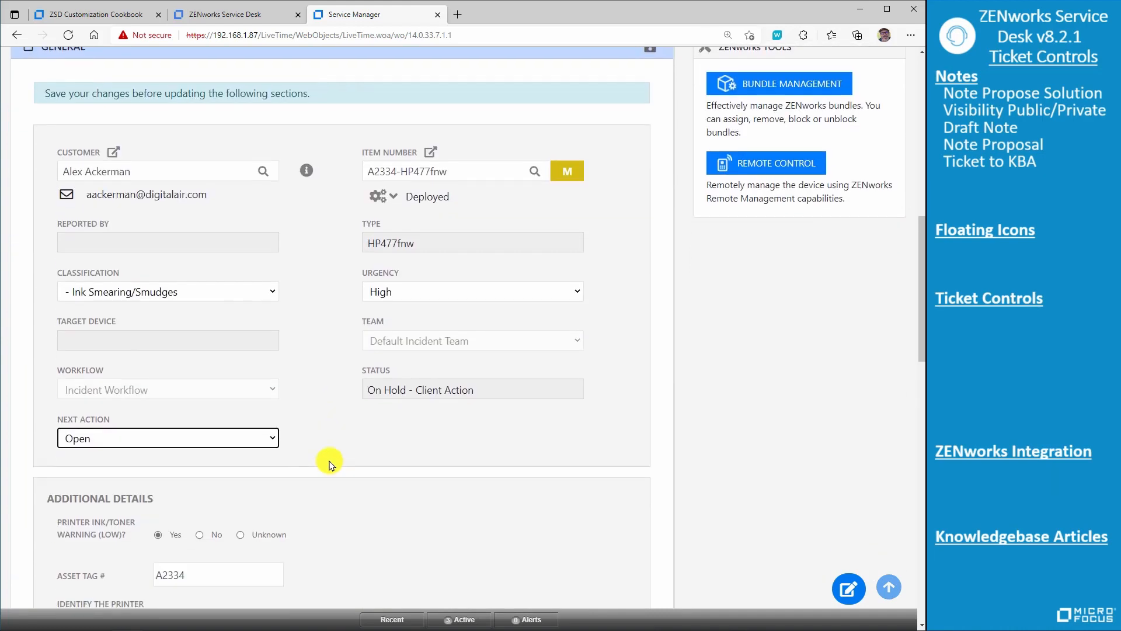
pyautogui.scroll(2, 608, 160)
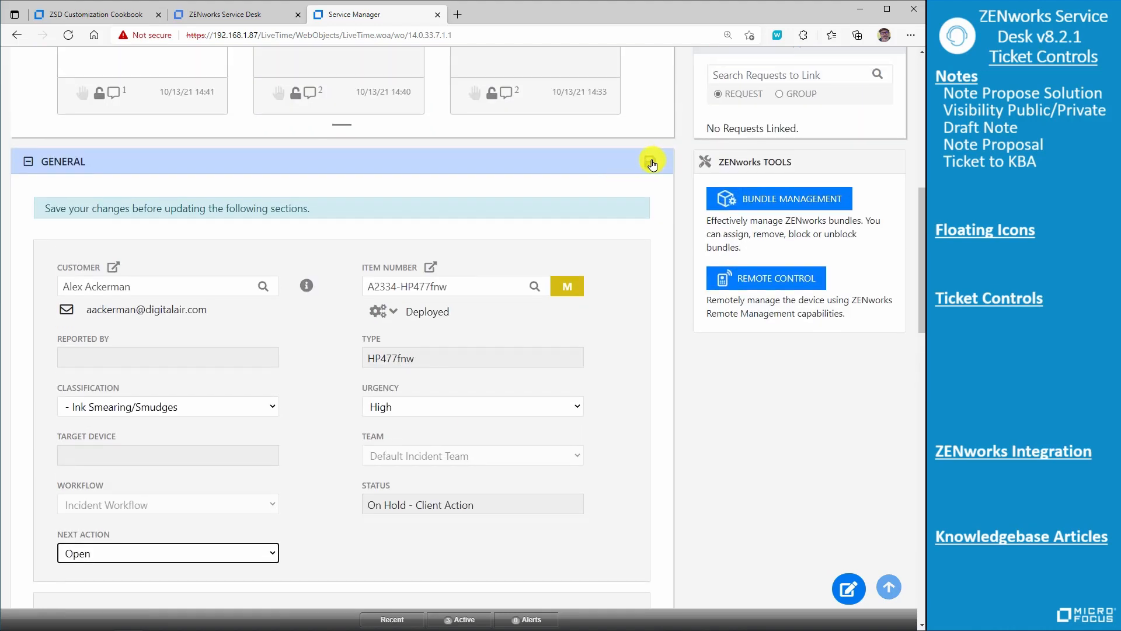
pyautogui.click(652, 163)
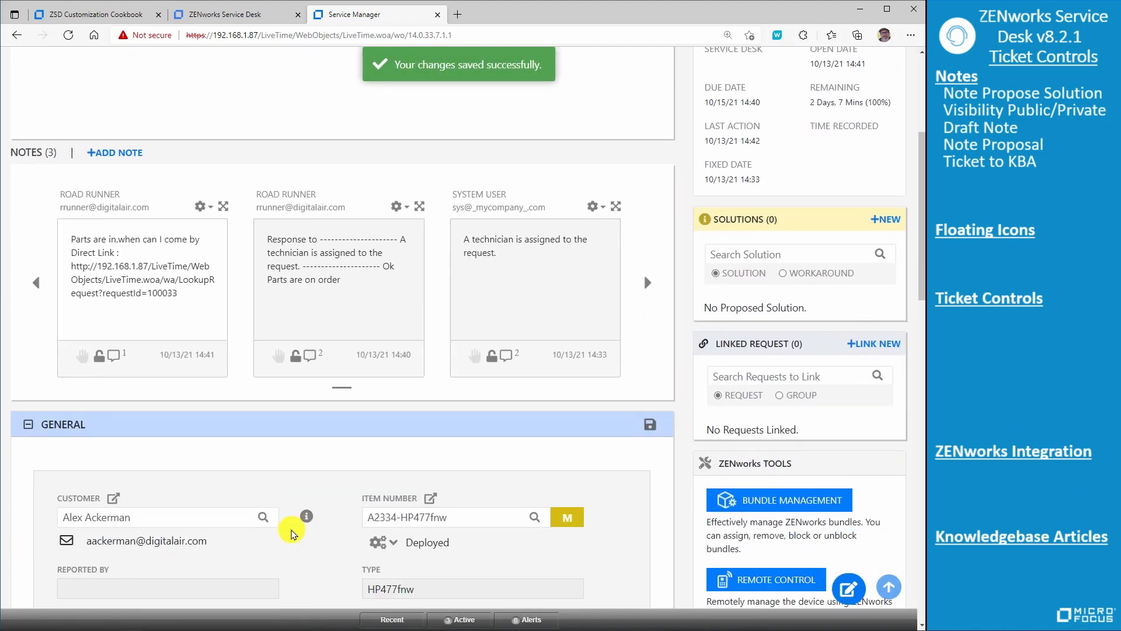
# - Review the available next action options in the request's general details
pyautogui.scroll(-4, 290, 534)
pyautogui.click(273, 525)
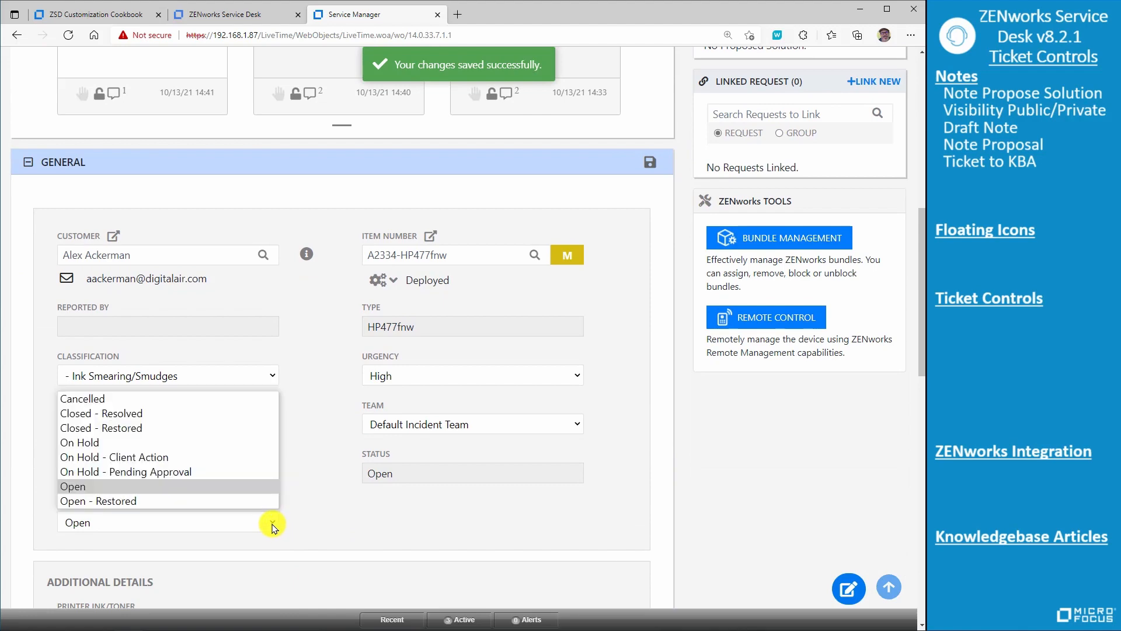
pyautogui.click(255, 414)
pyautogui.scroll(5, 350, 420)
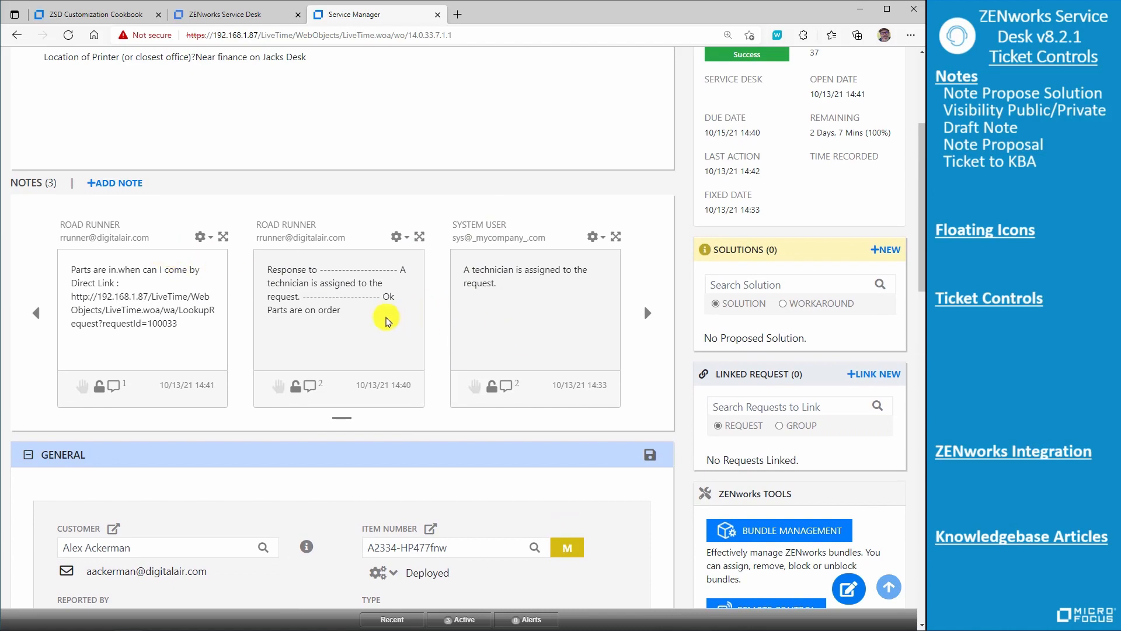
# - Start a new request note reading "Needed Cartridge for smears." with knowledgebase creation enabled and the Closed - Resolved status option
pyautogui.click(111, 183)
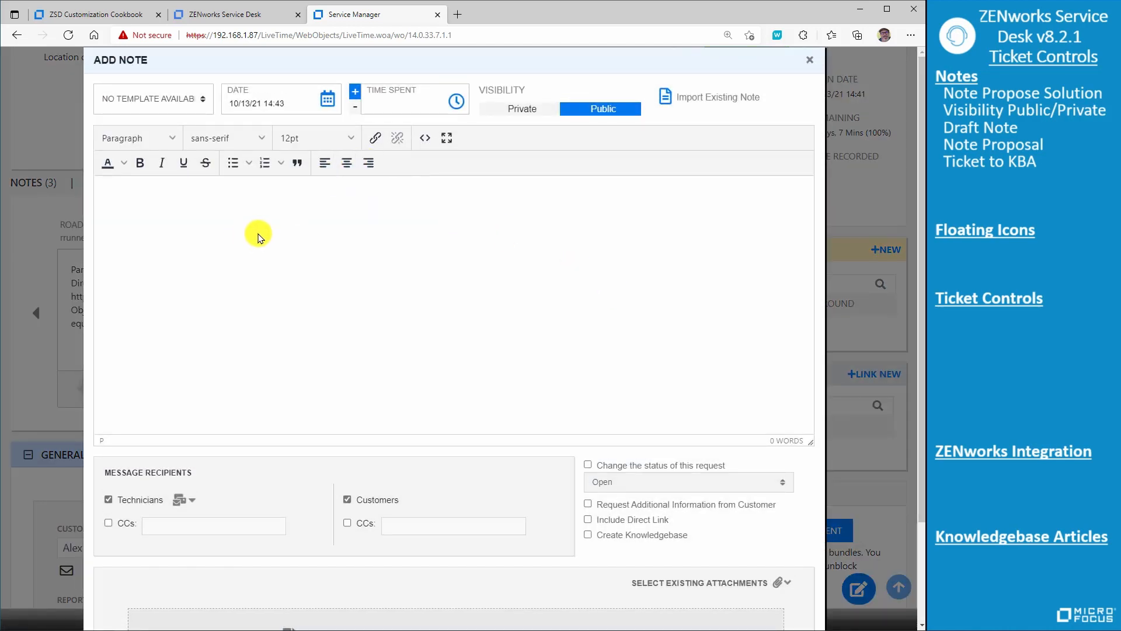
pyautogui.write('Needed Cartr')
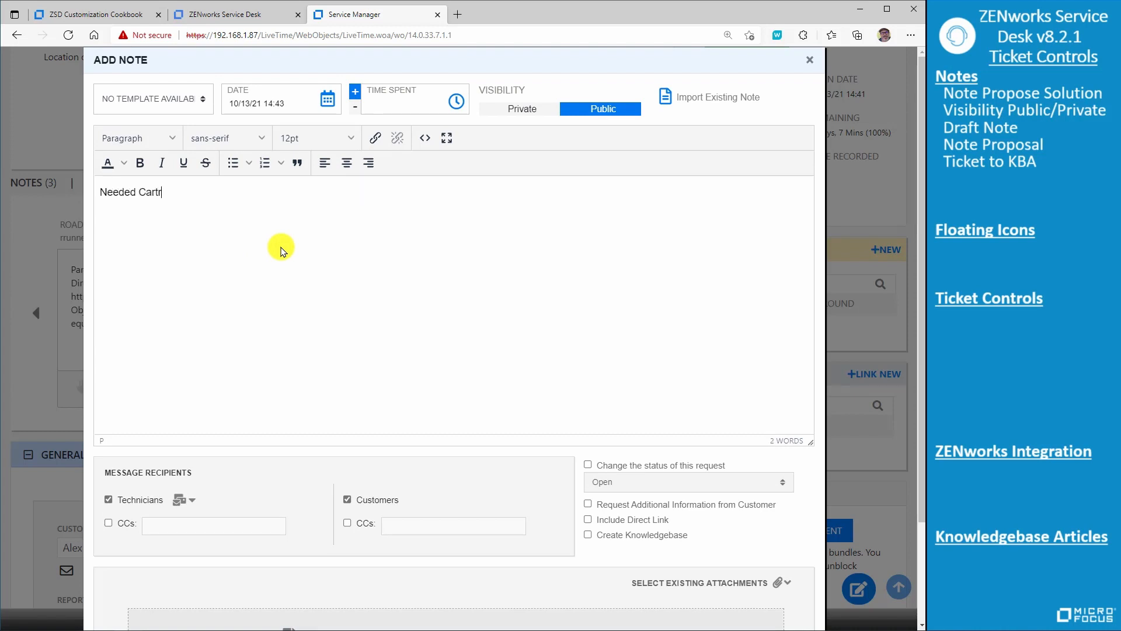
pyautogui.write('idge for smears.')
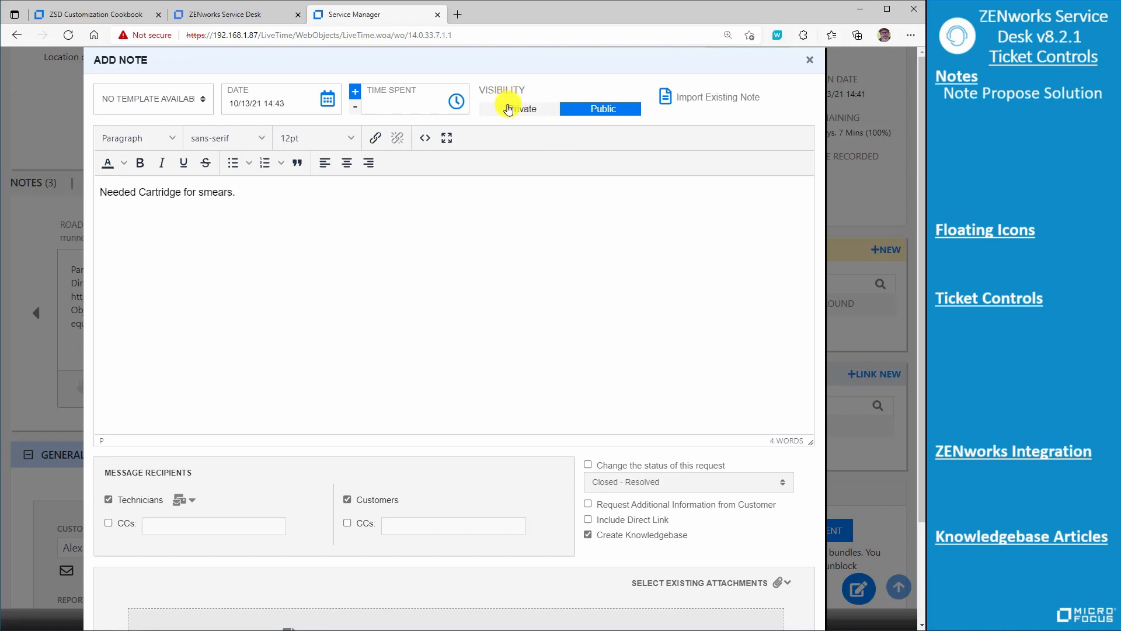
# - Set the new note's visibility to Private and check which recipient, status and submission options are offered
pyautogui.click(519, 114)
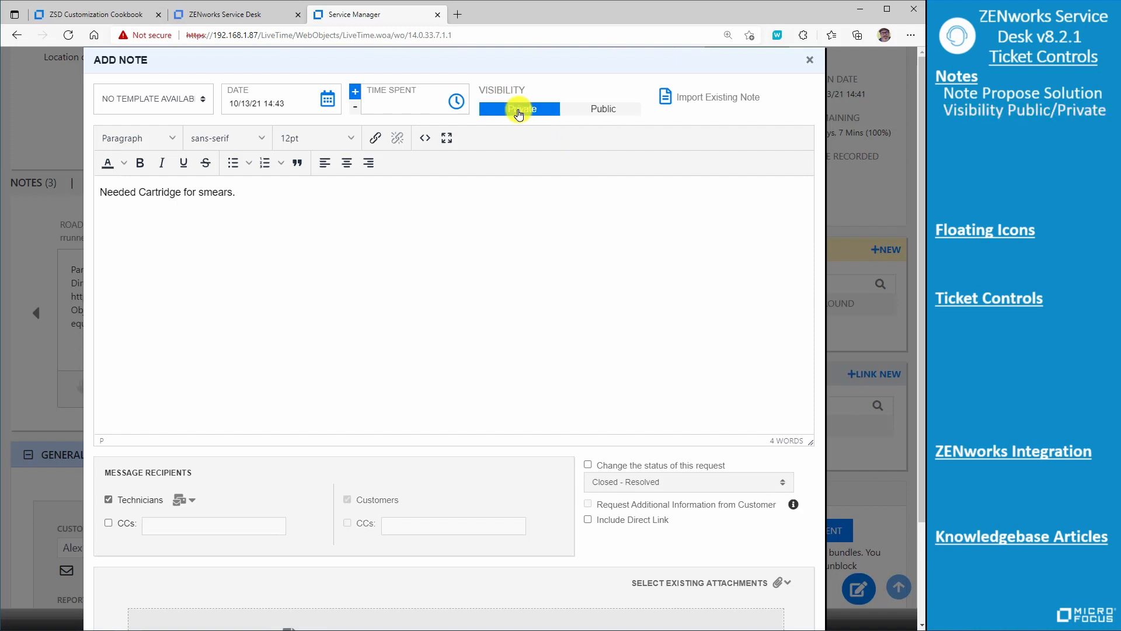
pyautogui.scroll(-2, 613, 245)
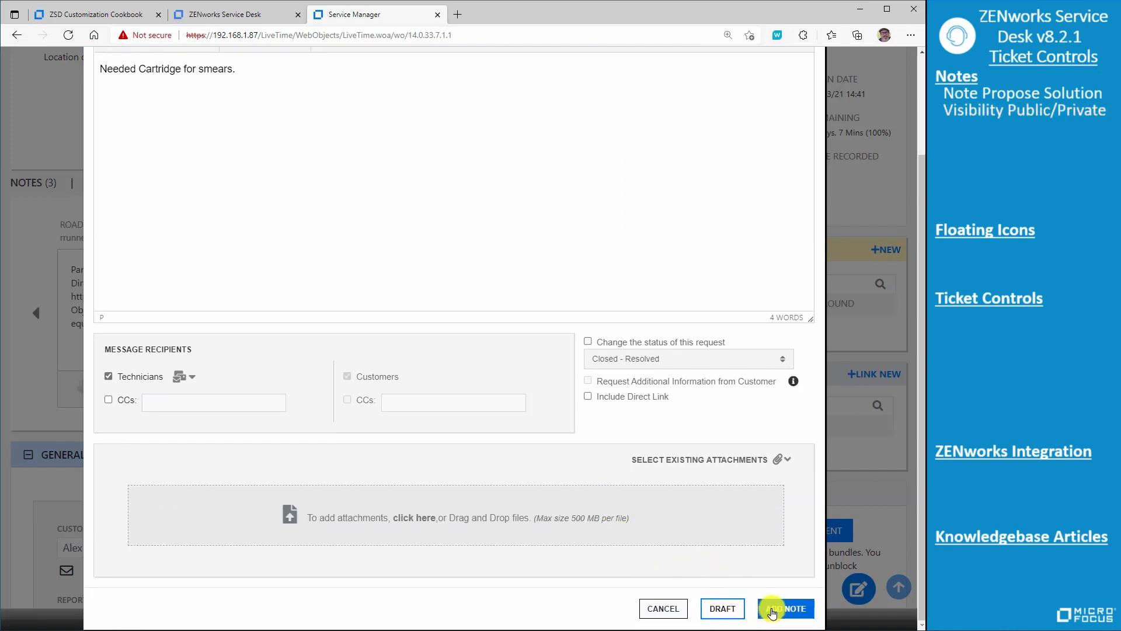
pyautogui.scroll(2, 637, 383)
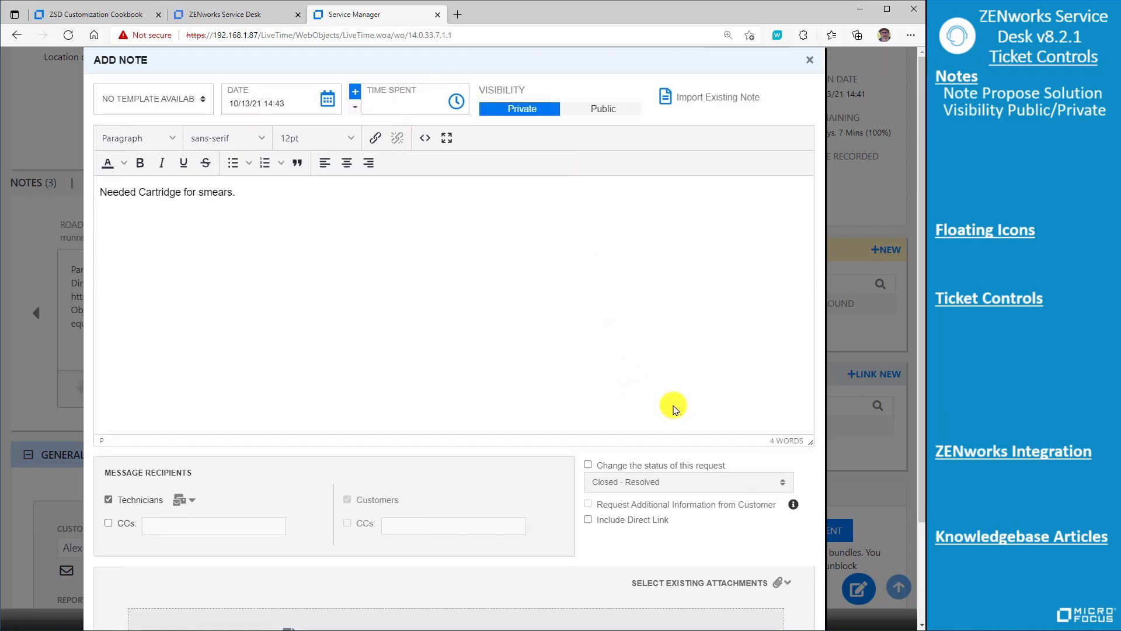
pyautogui.scroll(-2, 678, 412)
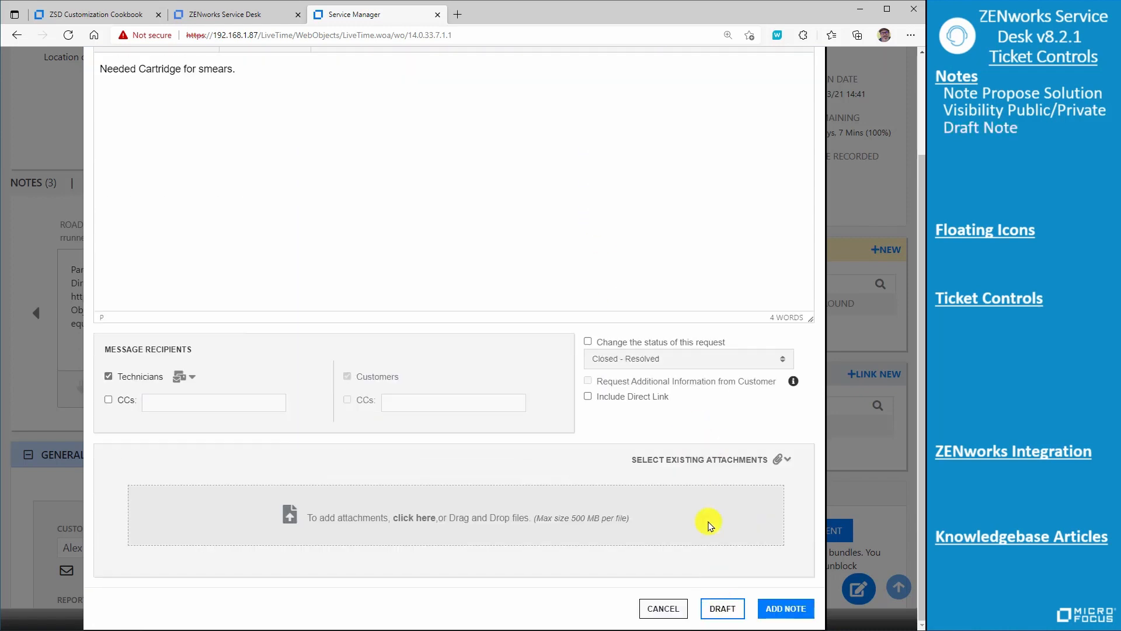
pyautogui.scroll(2, 674, 374)
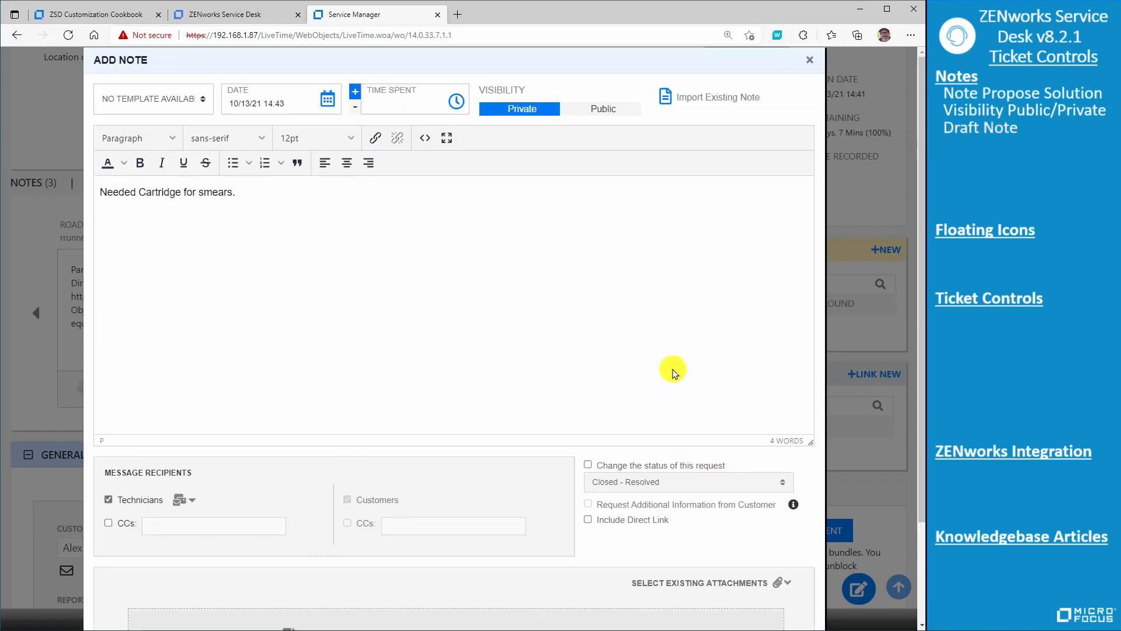
# - Set the new note's visibility to Public and propose the note as a solution
pyautogui.click(593, 109)
pyautogui.scroll(-2, 689, 406)
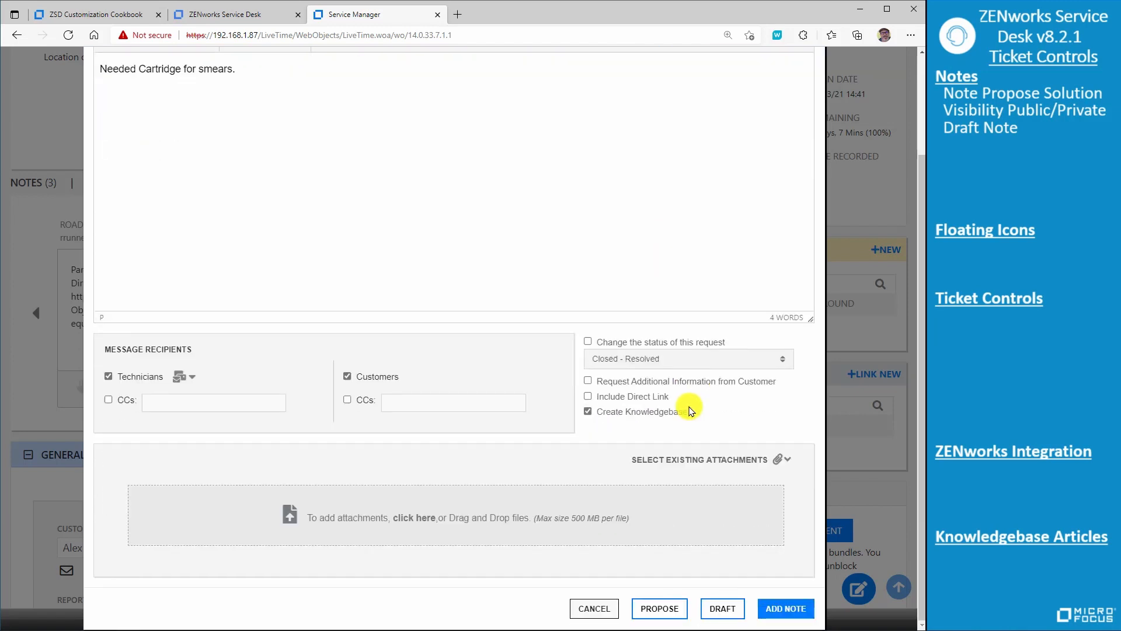
pyautogui.click(657, 610)
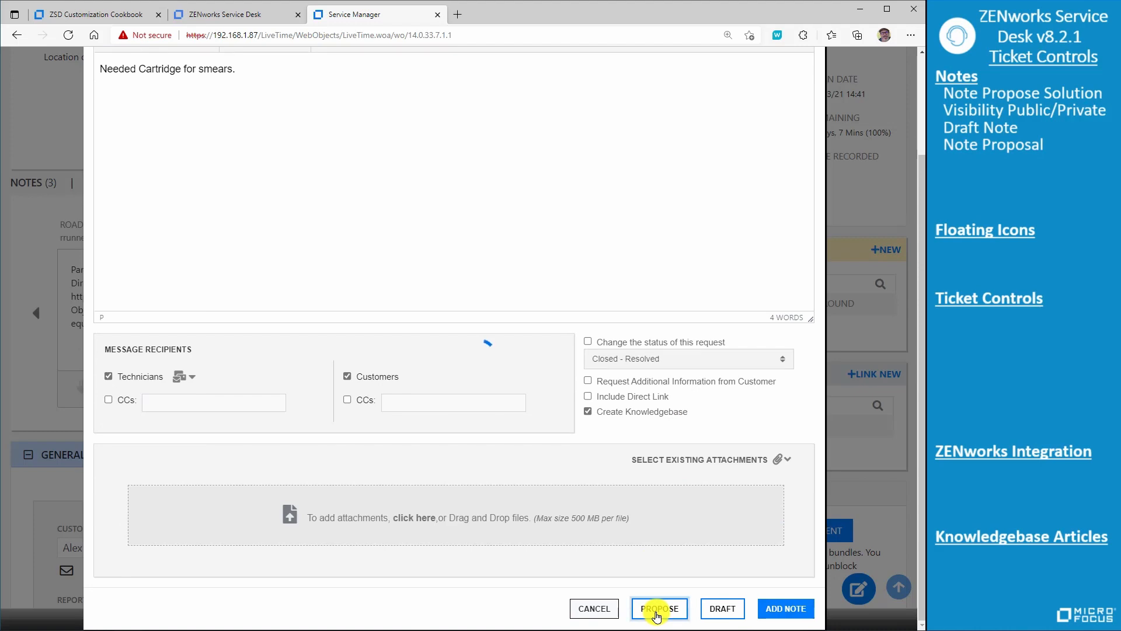
# - Browse forward and back through the request's notes
pyautogui.scroll(-3, 546, 435)
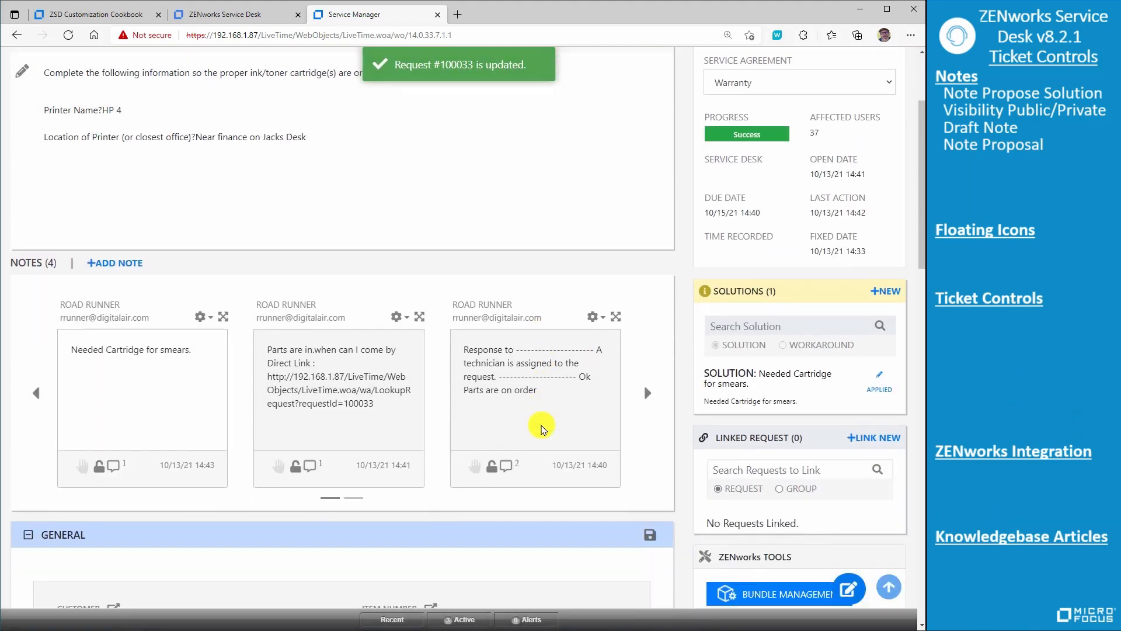
pyautogui.click(646, 373)
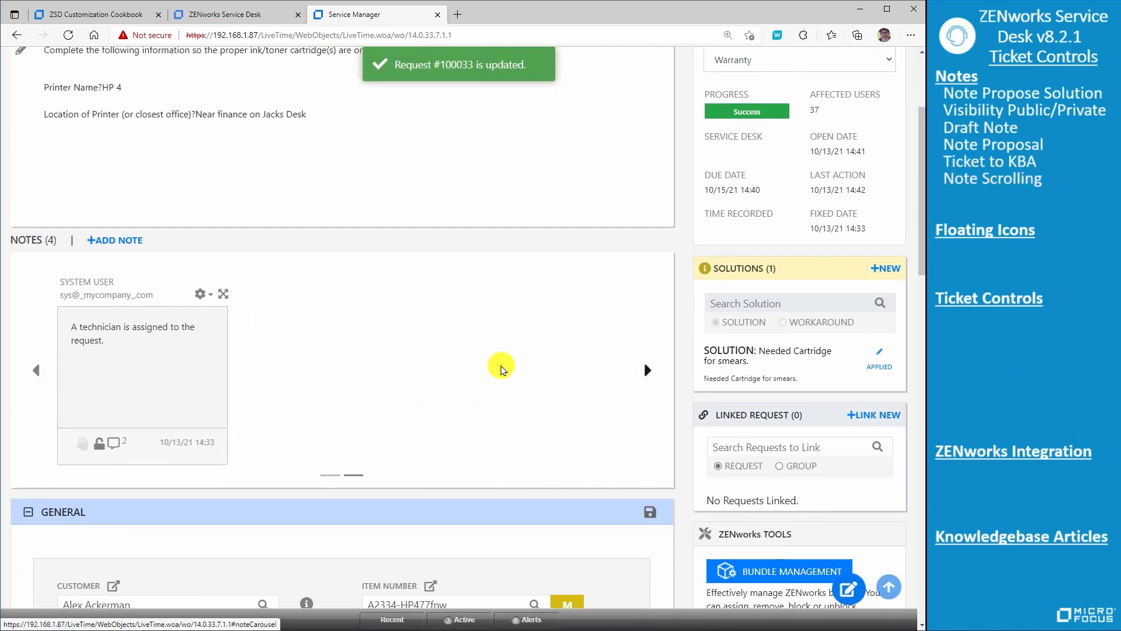
pyautogui.click(35, 373)
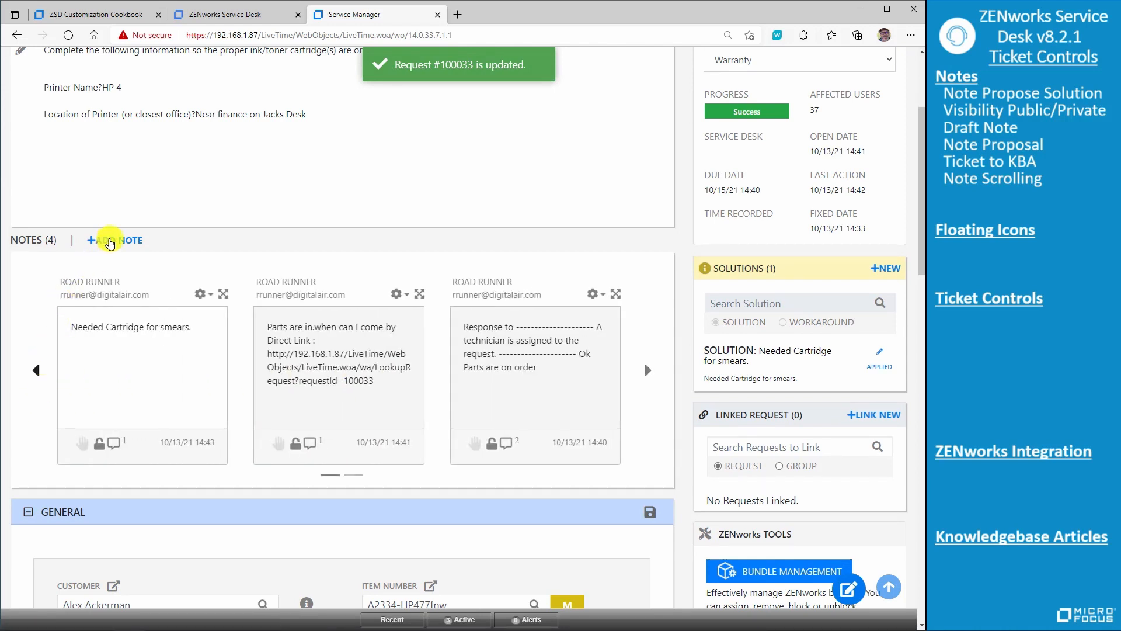
# - Check the knowledge base setting in the general details, set the next action to Open and save the changes
pyautogui.scroll(-14, 533, 313)
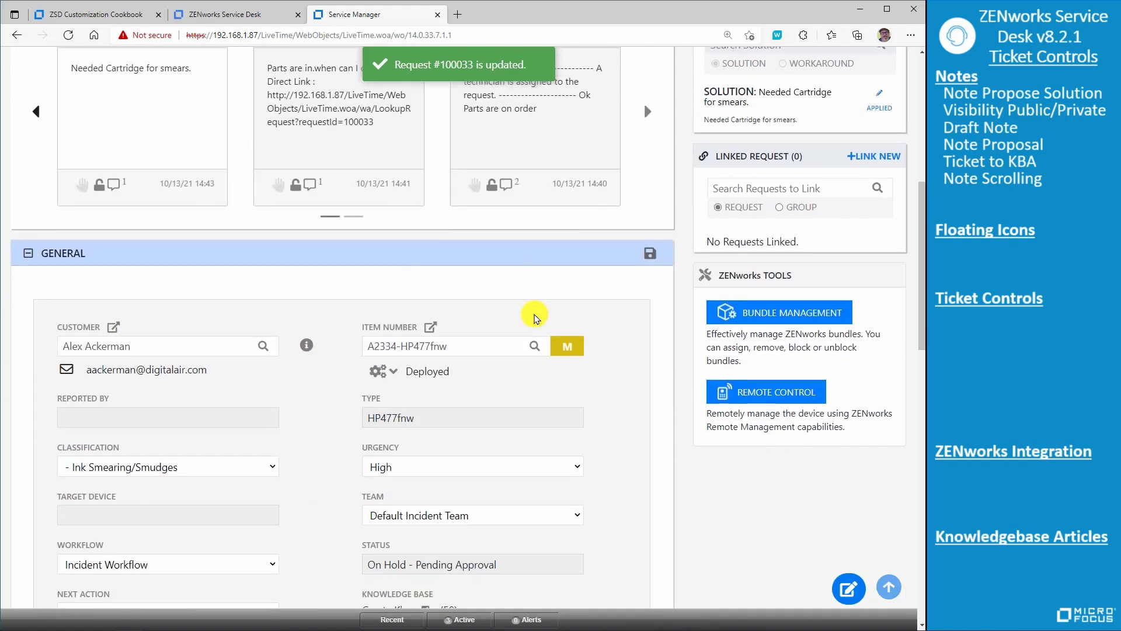
pyautogui.scroll(5, 533, 313)
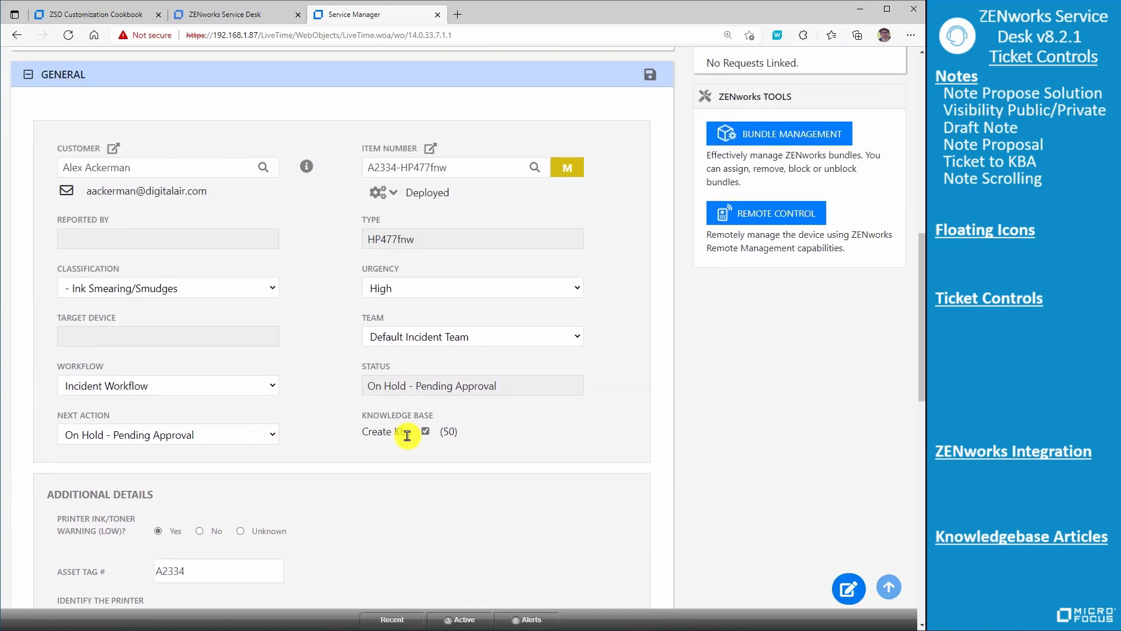
pyautogui.moveTo(381, 433)
pyautogui.mouseDown()
pyautogui.moveTo(404, 434)
pyautogui.moveTo(363, 433)
pyautogui.mouseUp()
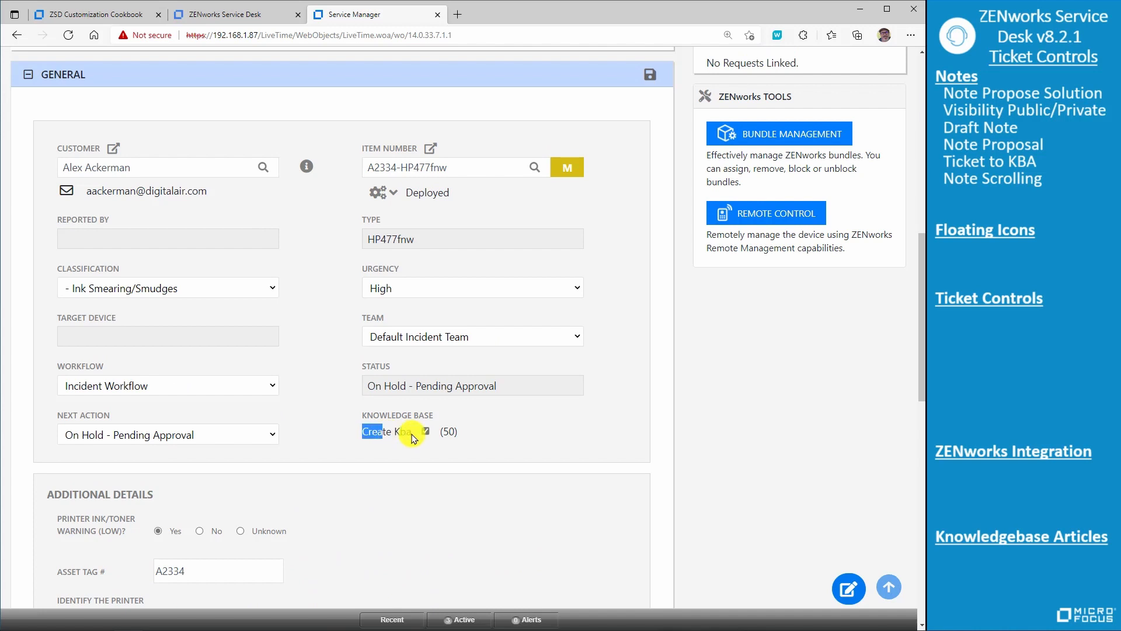
pyautogui.click(267, 438)
pyautogui.click(251, 468)
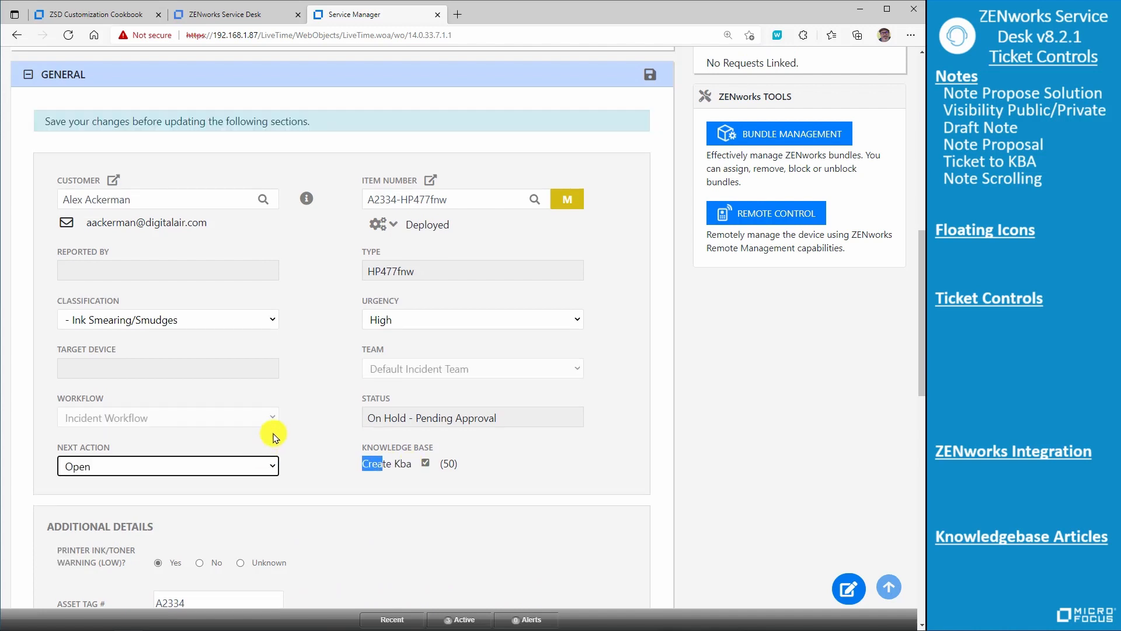
pyautogui.click(639, 84)
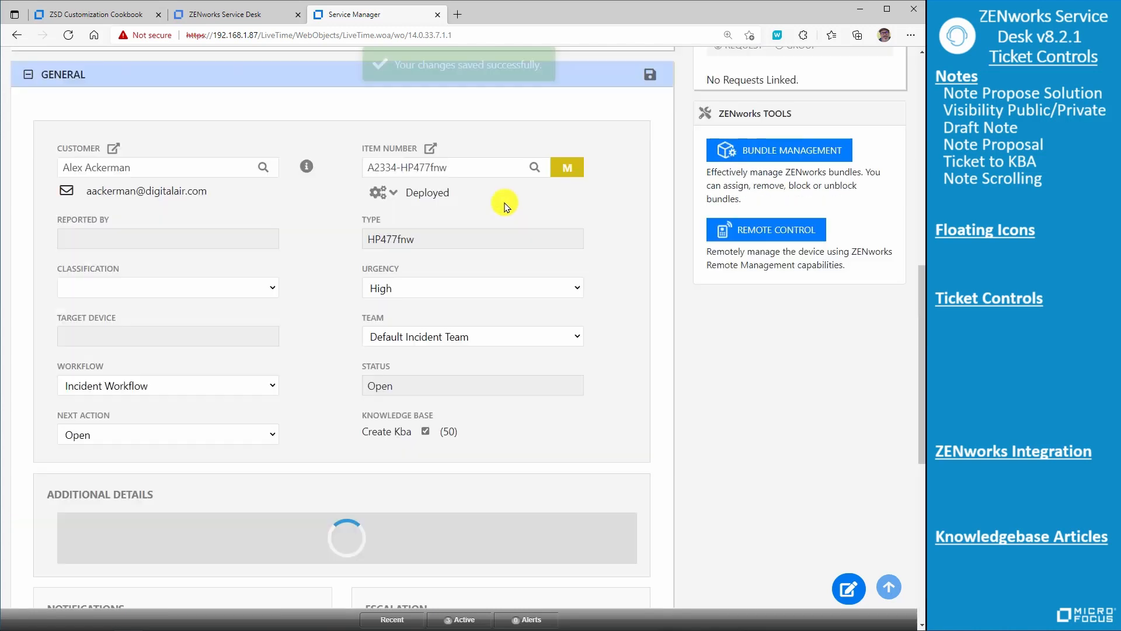
# - Set the request's next action to Closed - Resolved and save the changes
pyautogui.click(272, 434)
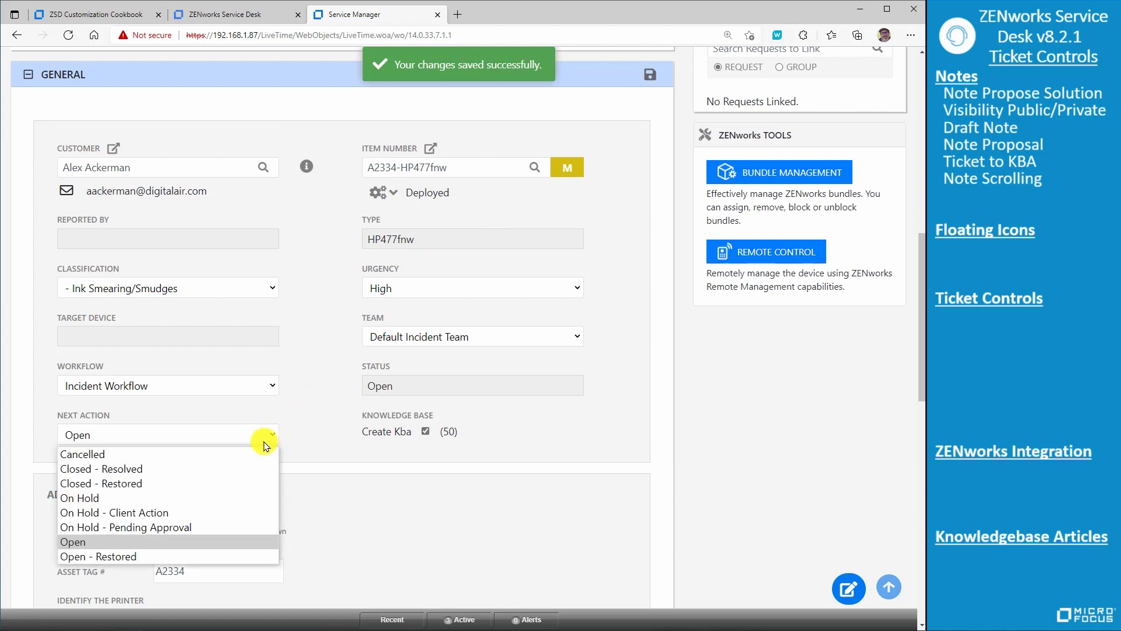
pyautogui.click(236, 469)
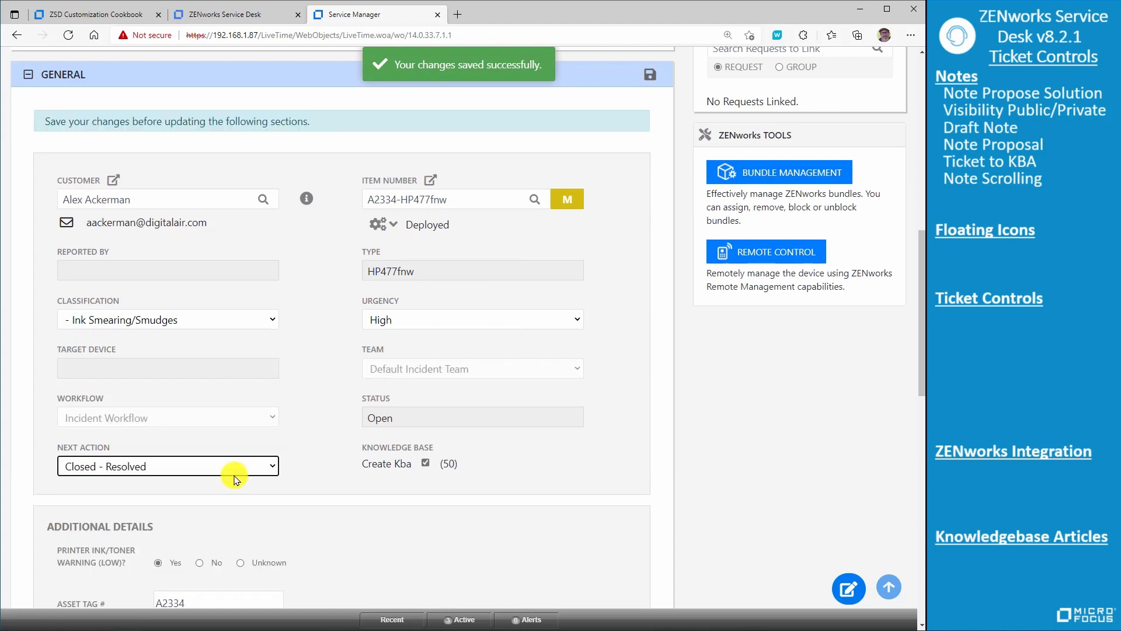
pyautogui.click(650, 74)
# - Review the applied solution, return to the top of the request and examine its ticket controls, including similar requests
pyautogui.scroll(-5, 631, 310)
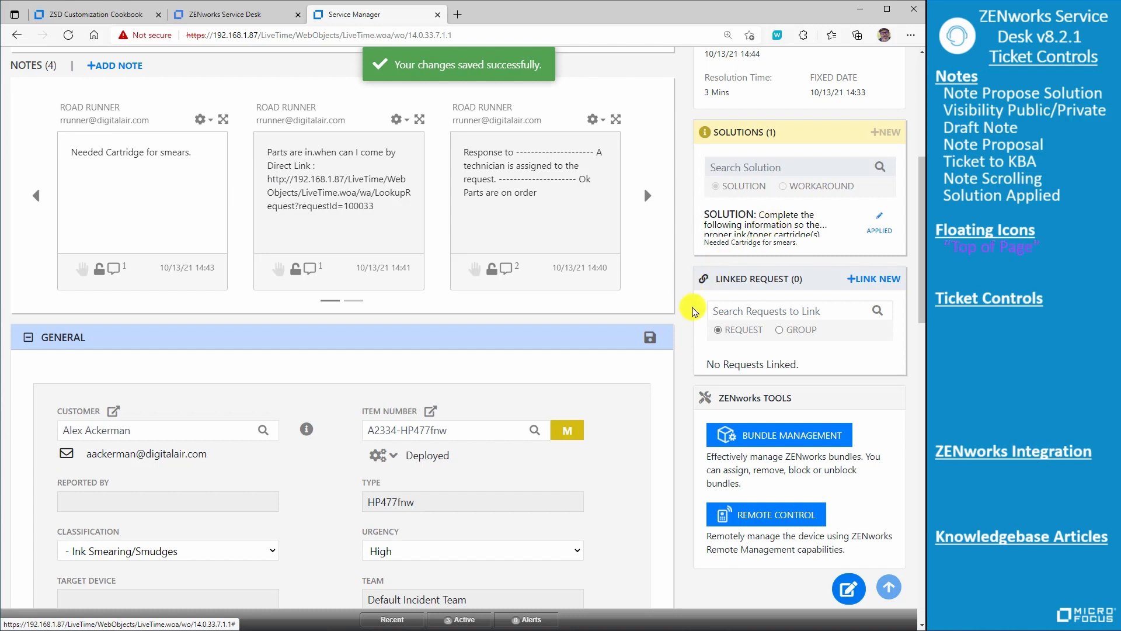
pyautogui.click(888, 588)
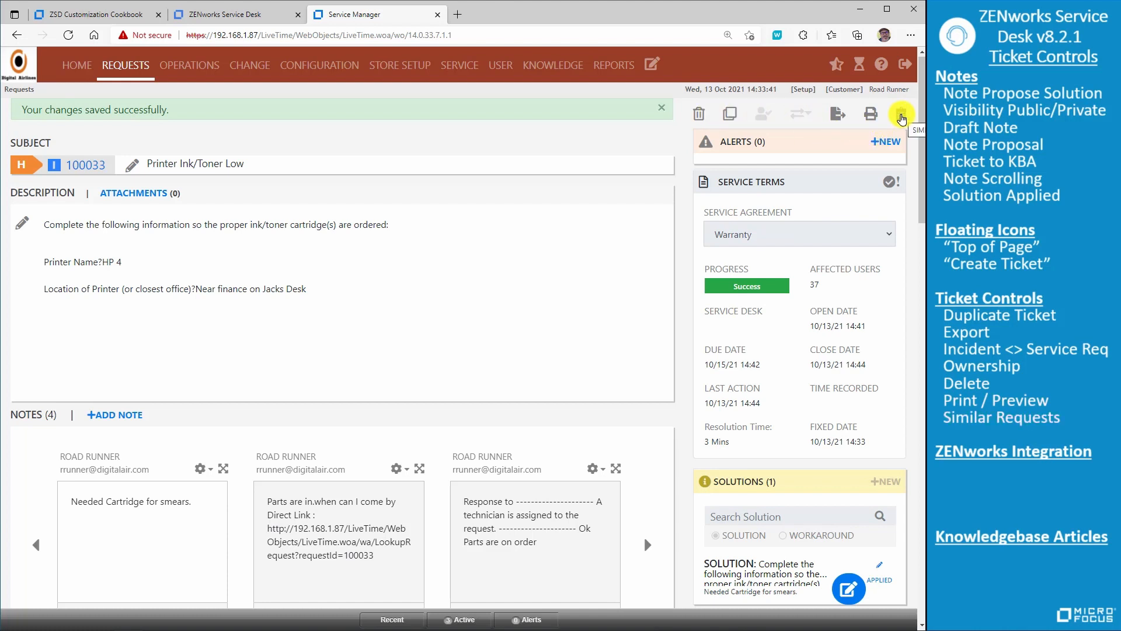
pyautogui.click(903, 118)
pyautogui.scroll(-5, 829, 303)
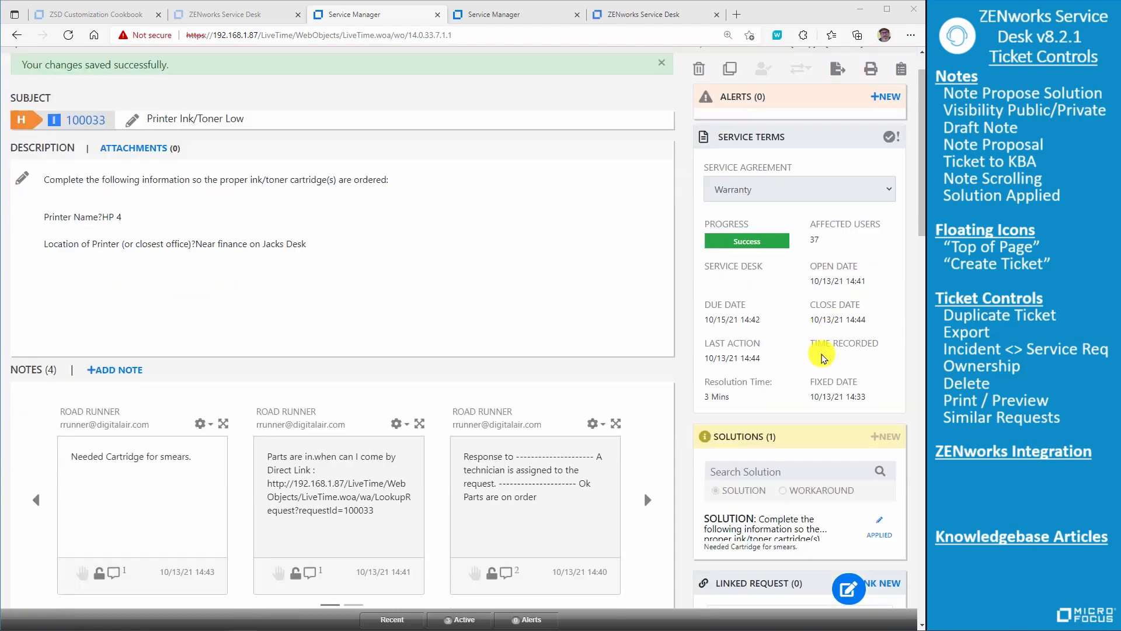
pyautogui.scroll(-3, 822, 353)
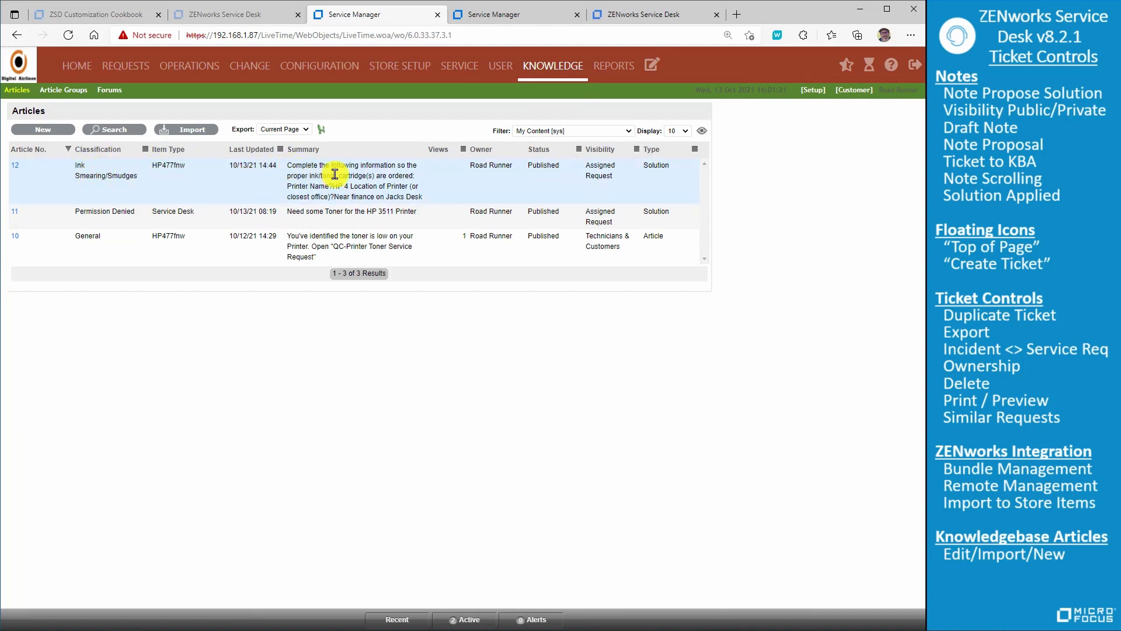
# - Open knowledge article 12 and export its history as a PDF
pyautogui.click(16, 166)
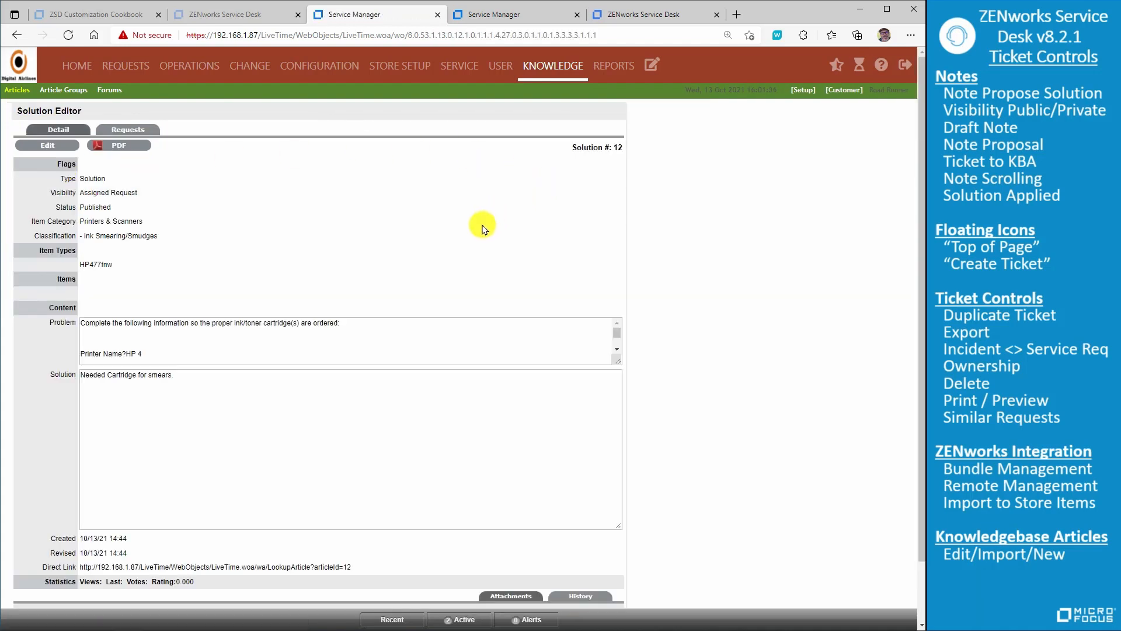
pyautogui.scroll(-1, 465, 244)
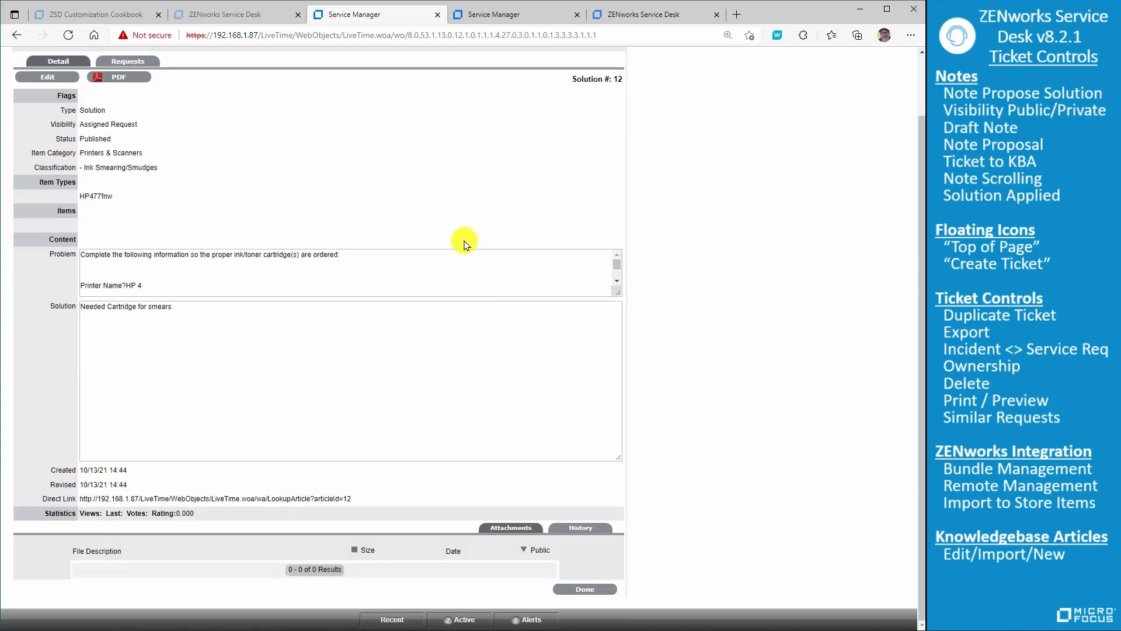
pyautogui.click(576, 529)
pyautogui.scroll(-1, 584, 476)
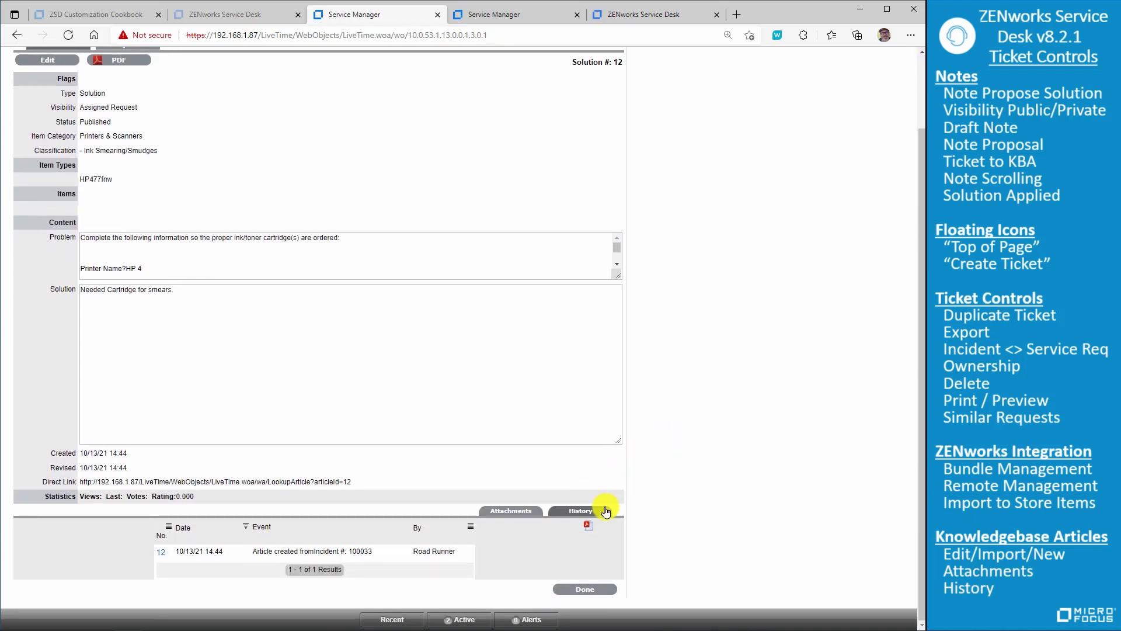
pyautogui.click(588, 526)
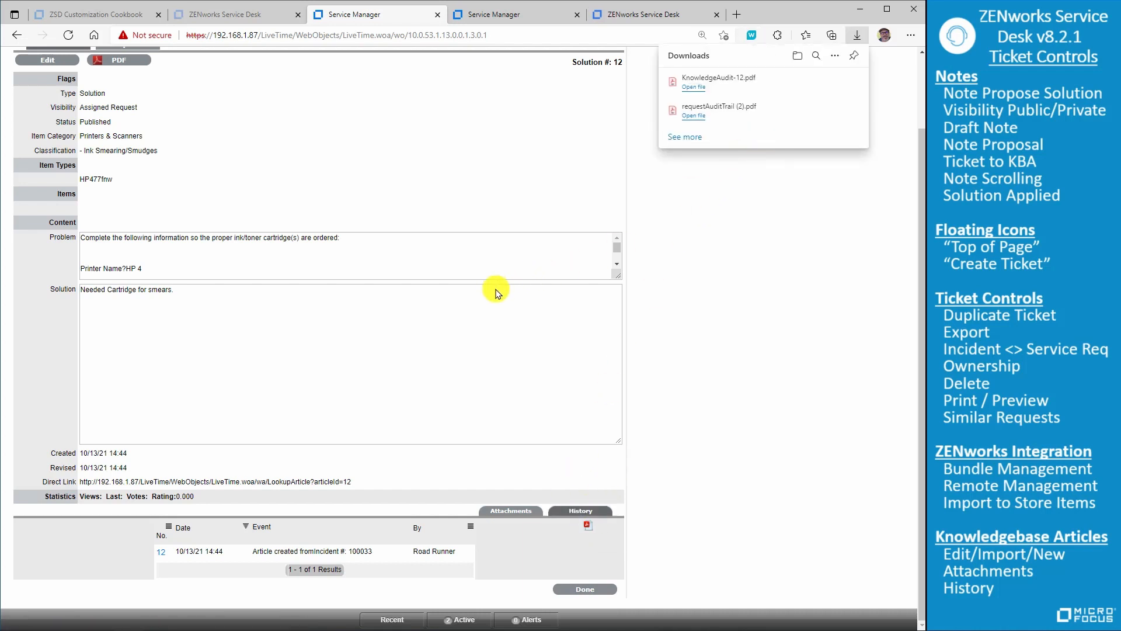
pyautogui.scroll(2, 447, 309)
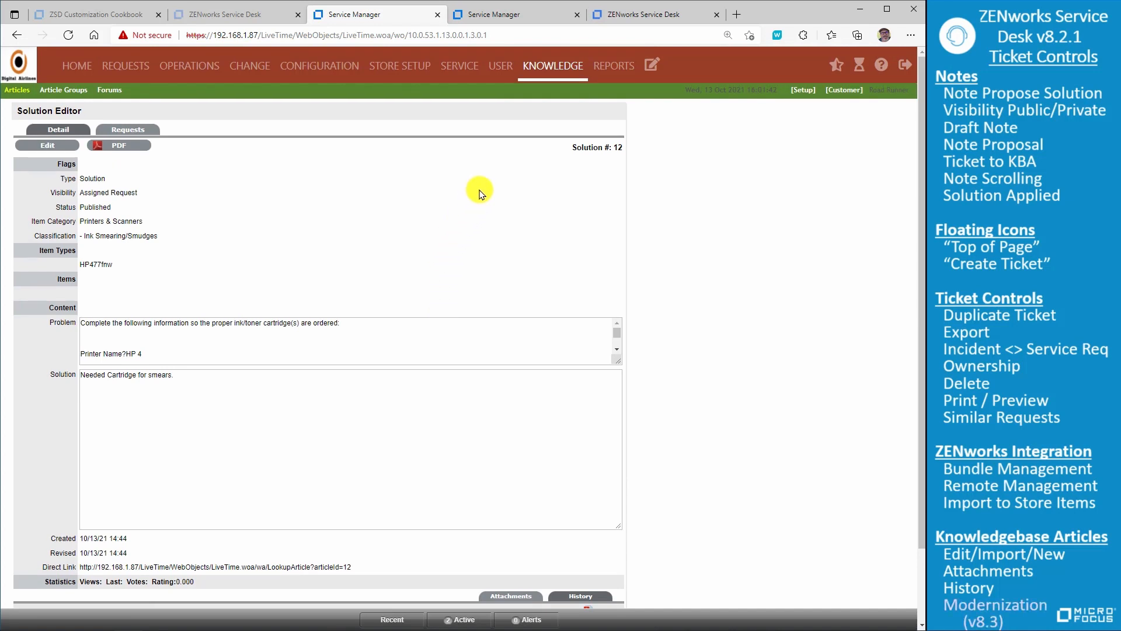
# - Reopen the Printer Ink/Toner Low request from the requests list and highlight its item number in the general details
pyautogui.click(546, 65)
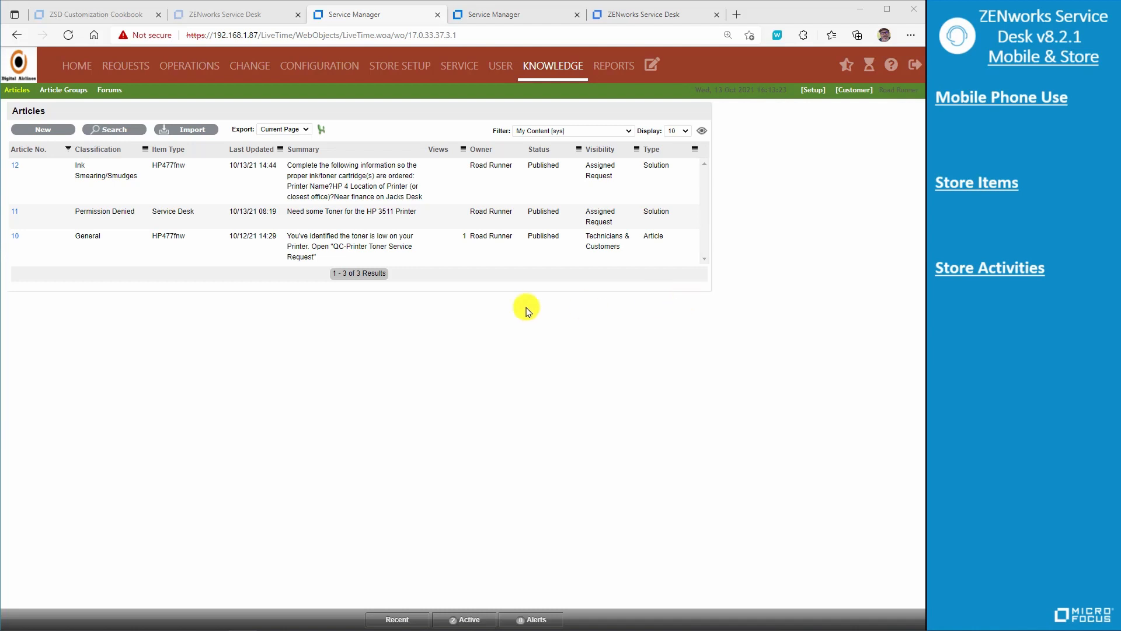
pyautogui.click(116, 66)
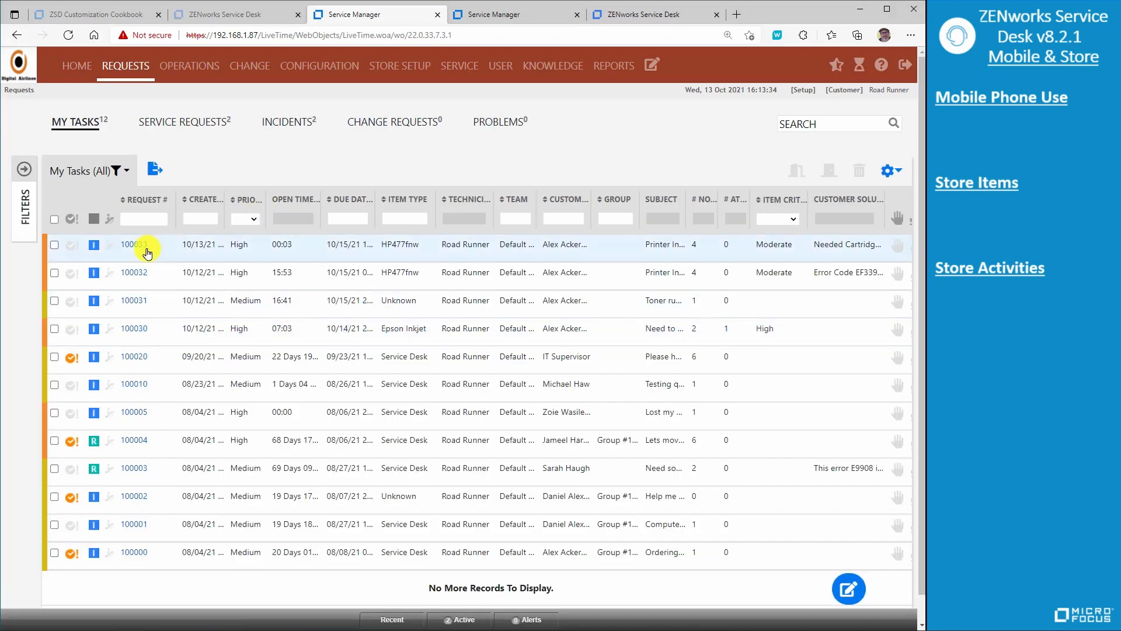
pyautogui.click(131, 247)
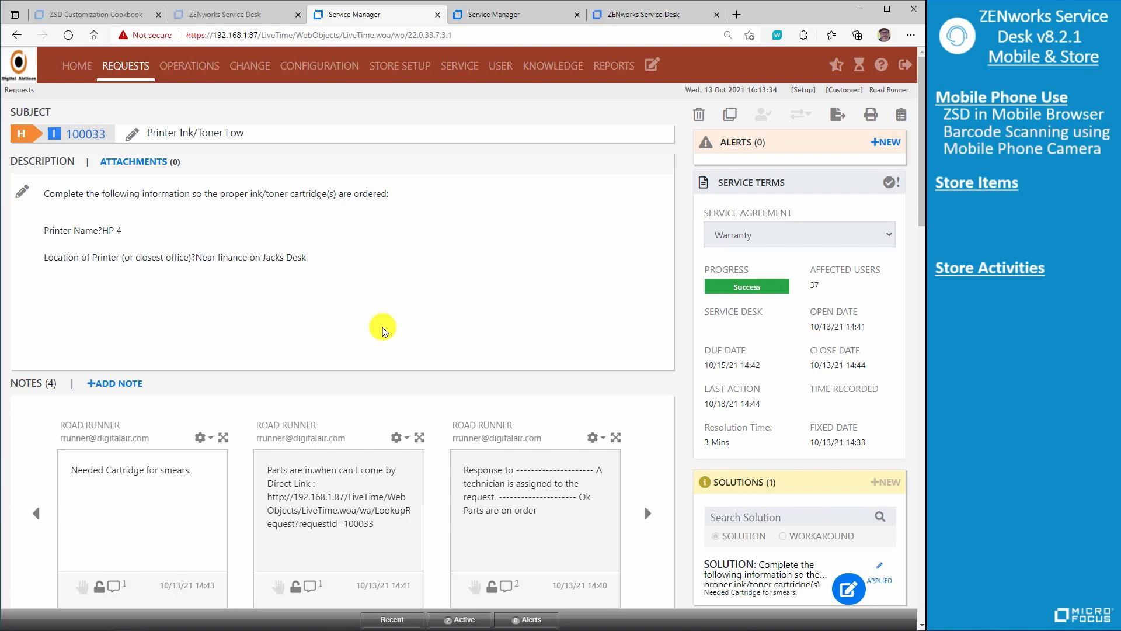
pyautogui.scroll(-1, 383, 331)
pyautogui.scroll(-5, 384, 331)
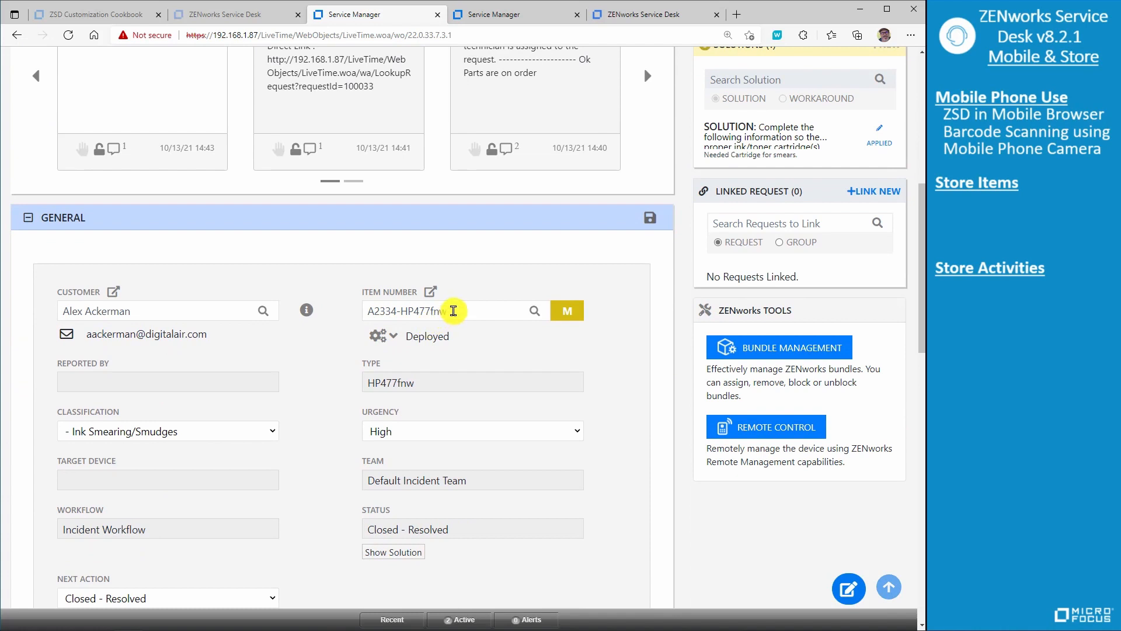
pyautogui.moveTo(449, 311); pyautogui.dragTo(370, 314)
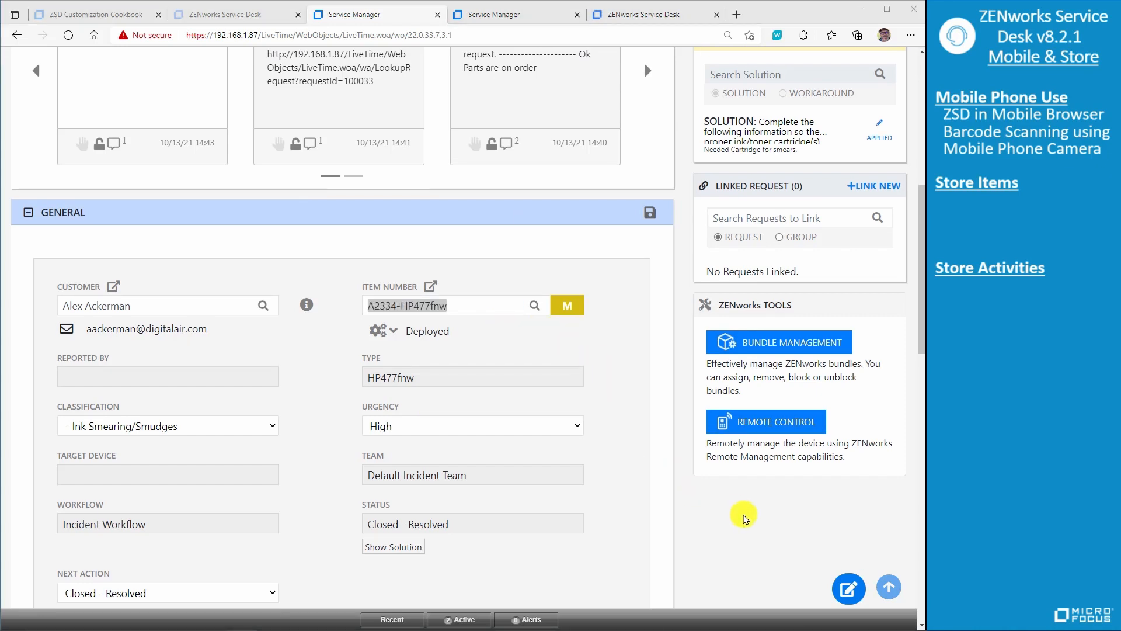
# - Switch to the ZENworks Service Desk customer portal and open its store of requestable items
pyautogui.click(889, 585)
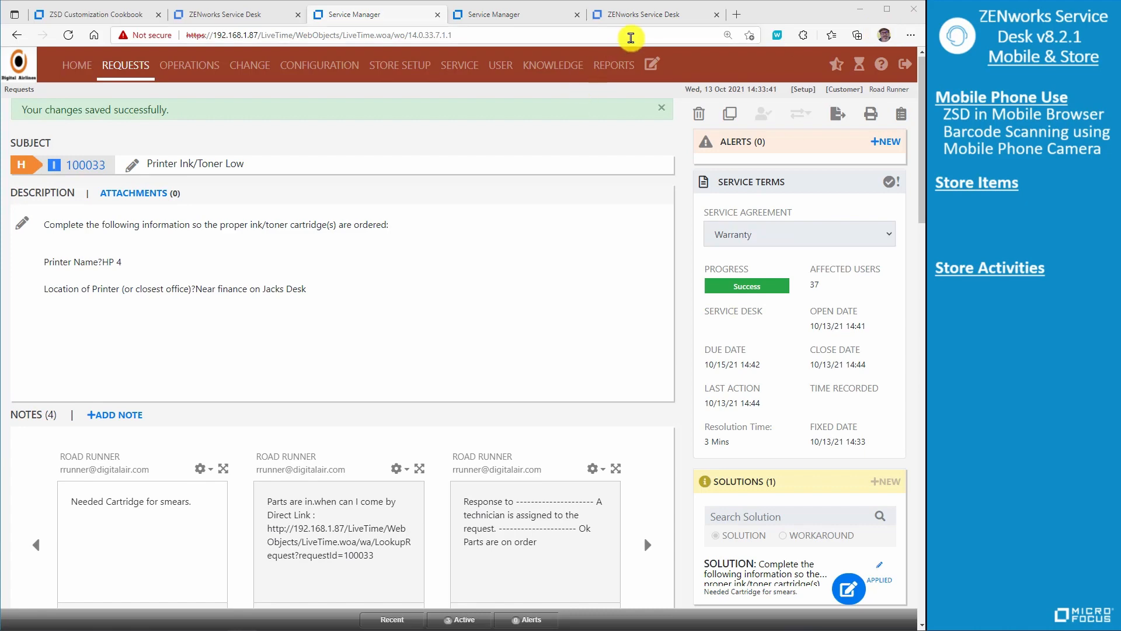
pyautogui.click(630, 21)
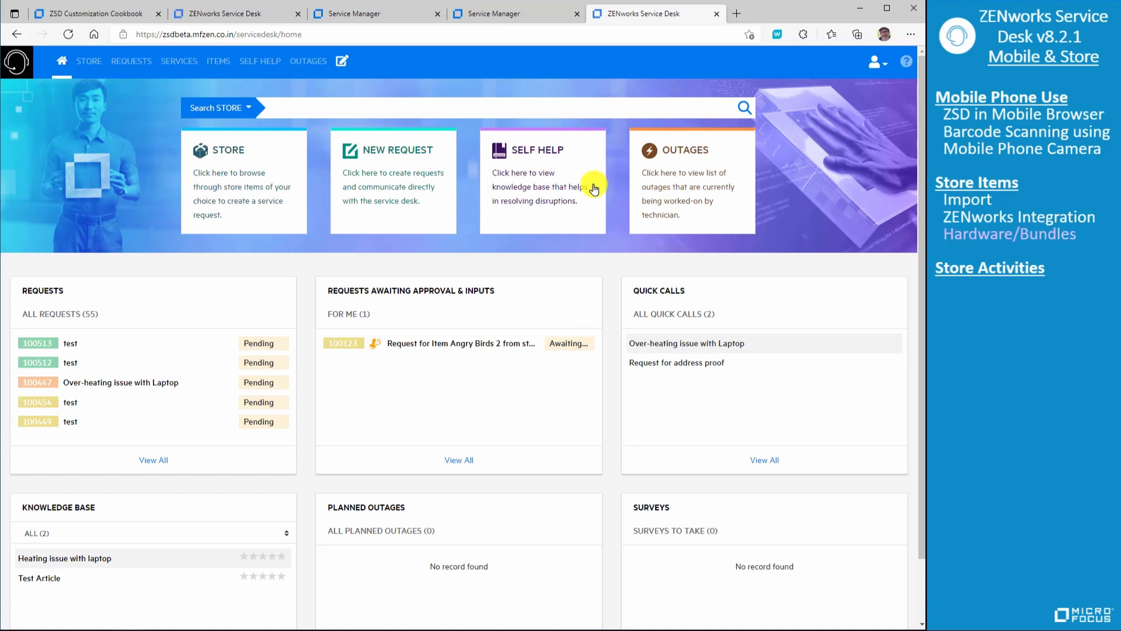
pyautogui.click(245, 208)
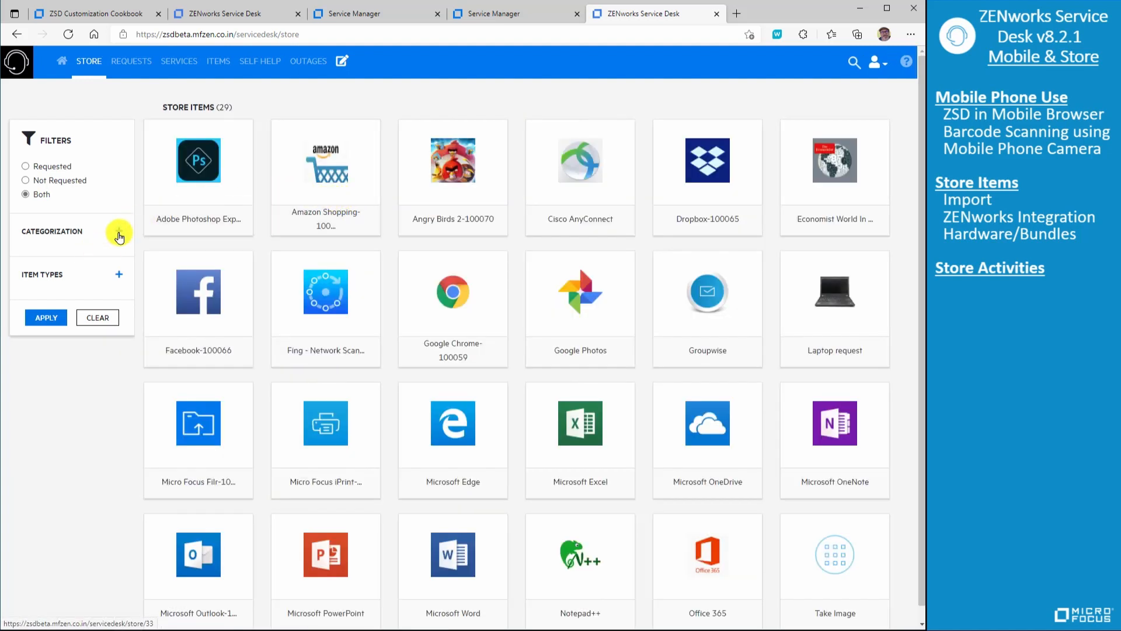
# - Filter the store items by the Hardware category, then clear the filter to list all items again
pyautogui.click(119, 237)
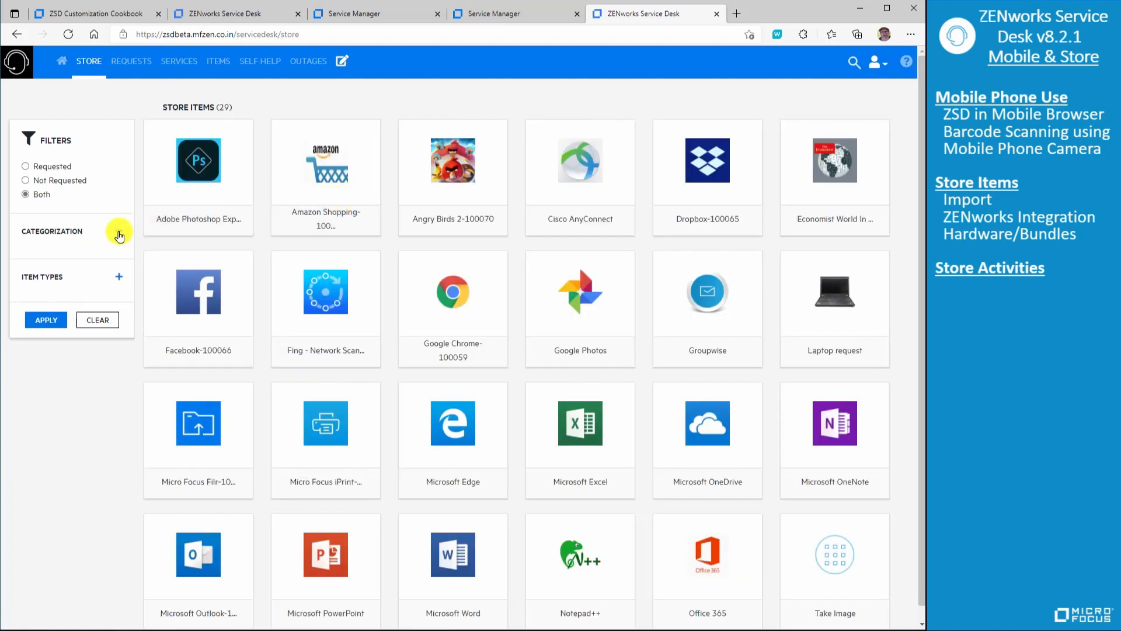
pyautogui.click(25, 291)
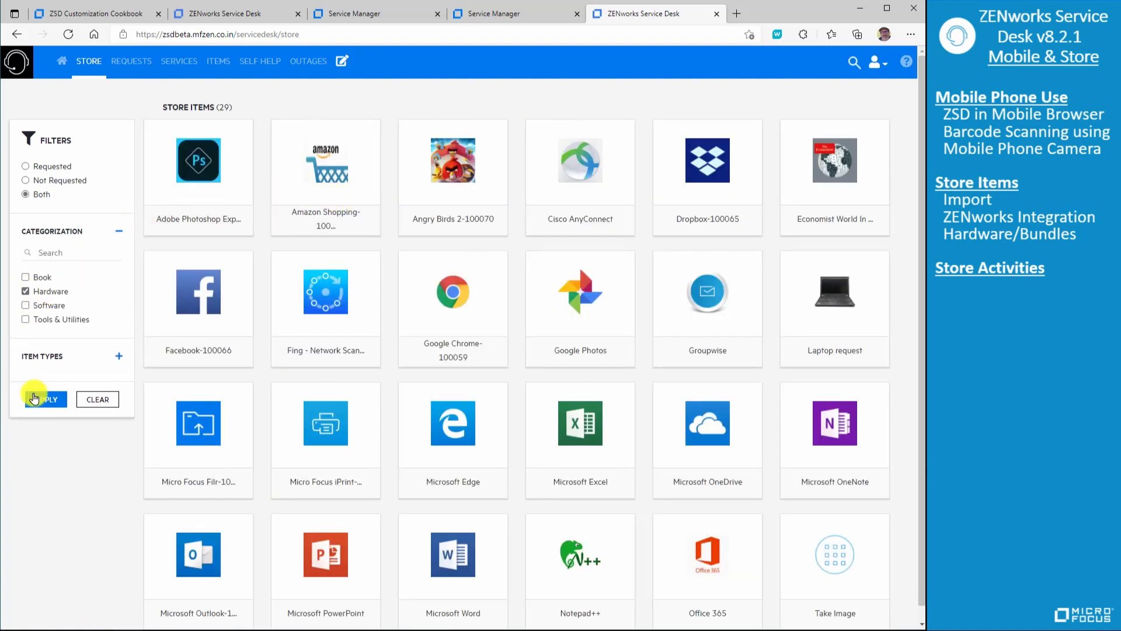
pyautogui.click(47, 399)
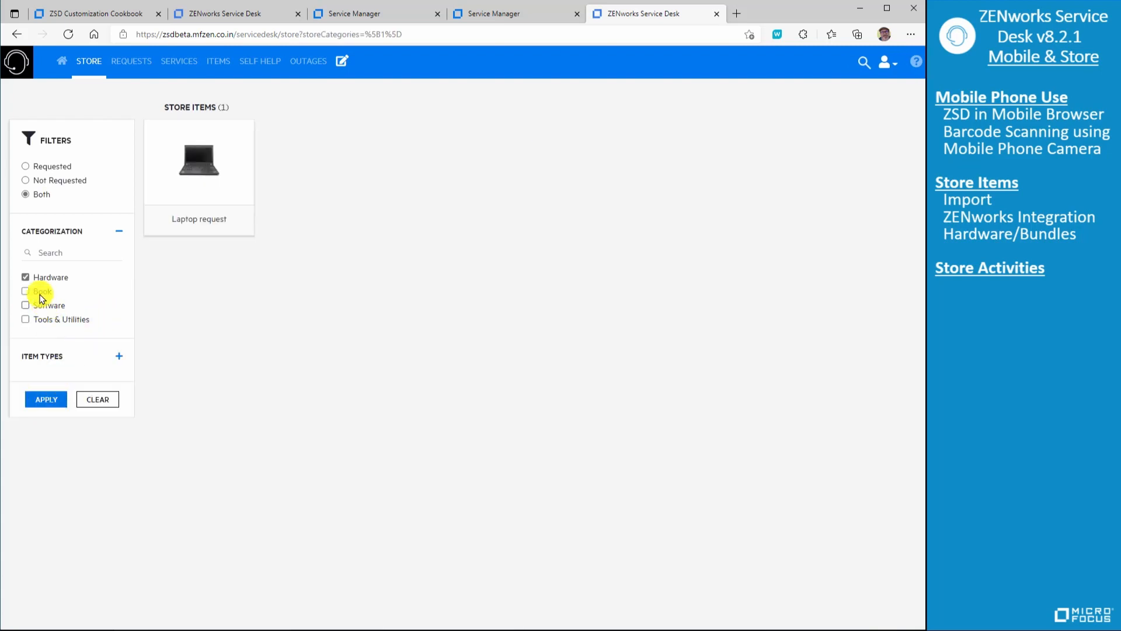
pyautogui.click(25, 276)
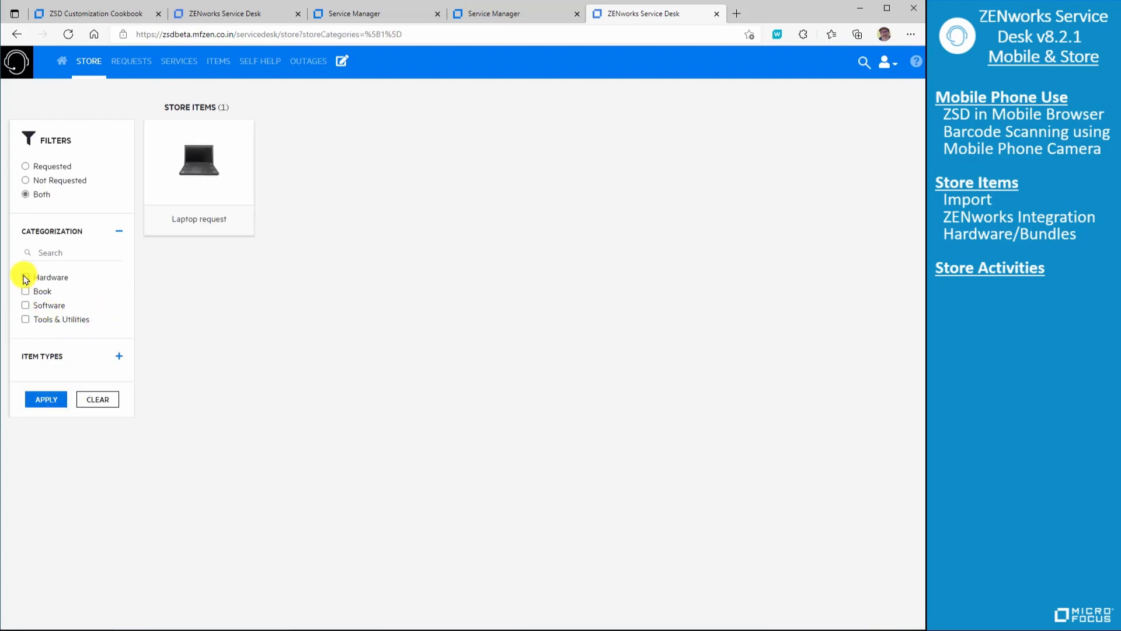
pyautogui.click(94, 398)
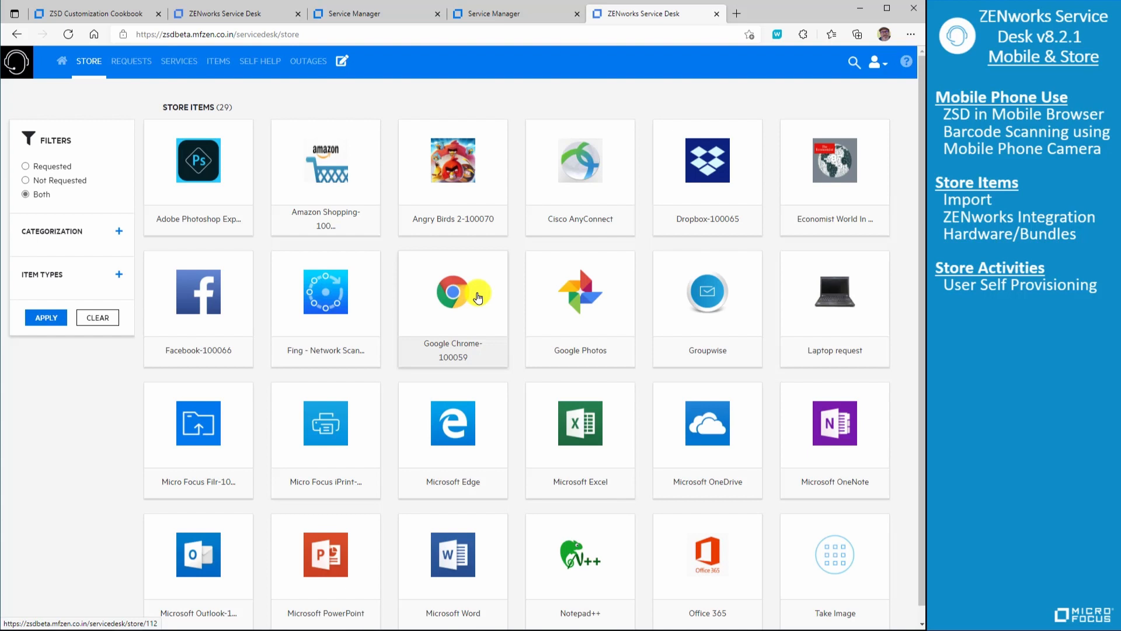
# - Start a new request for the Laptop request store item, marking Keyboard, Speakers and Printer-Direct Attached as the peripherals being kept
pyautogui.click(820, 304)
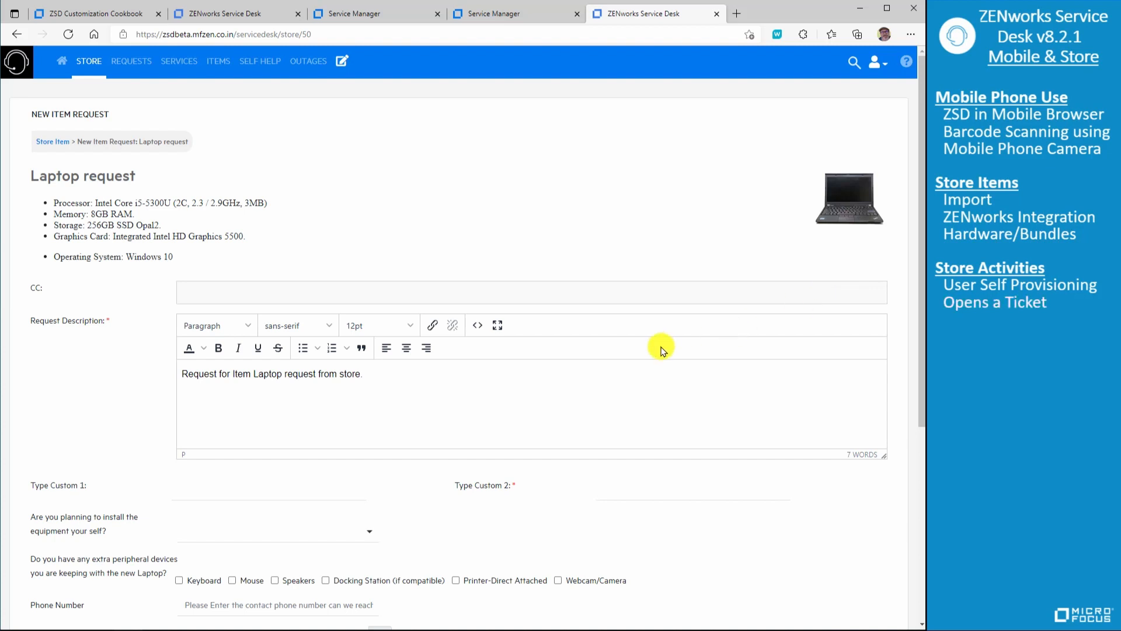
pyautogui.scroll(-3, 408, 426)
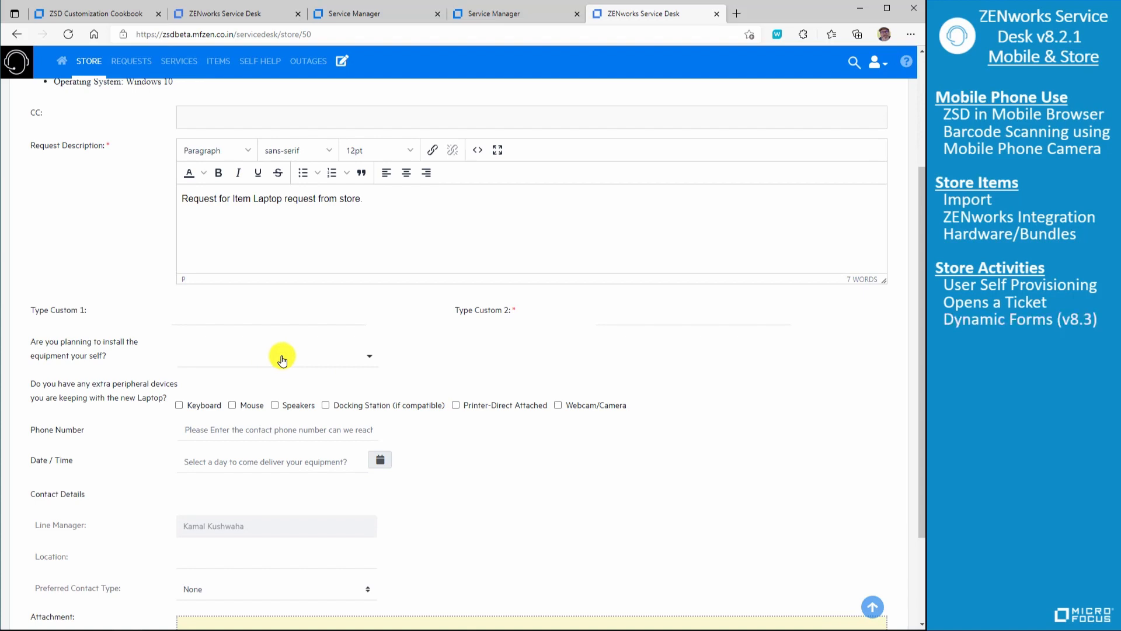
pyautogui.click(370, 356)
pyautogui.click(420, 365)
pyautogui.click(179, 405)
pyautogui.click(275, 405)
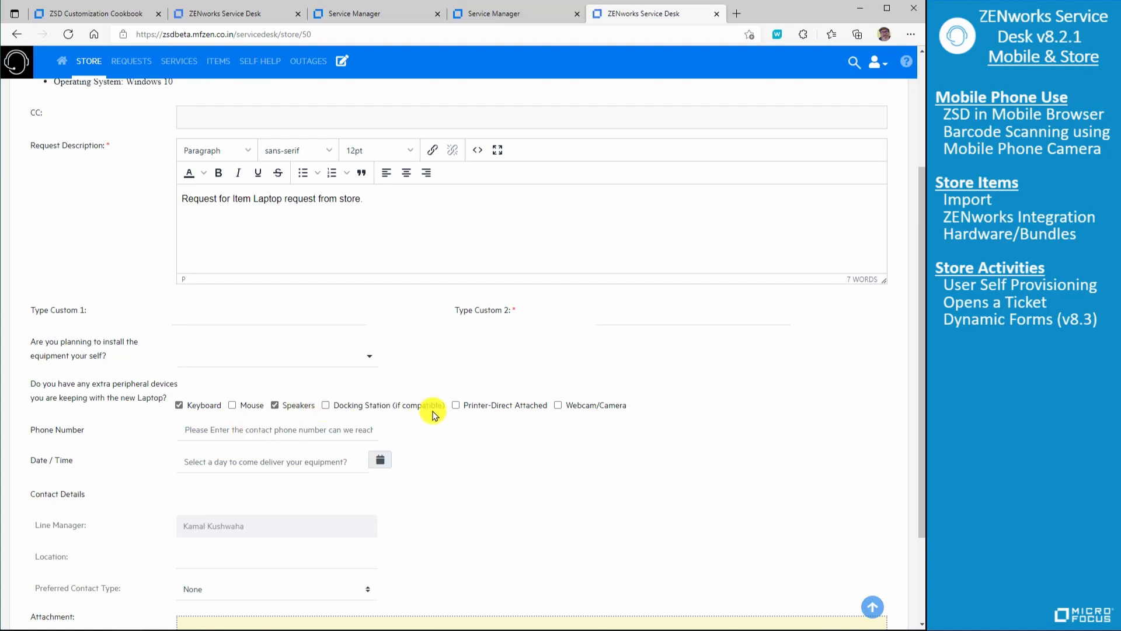
pyautogui.click(456, 405)
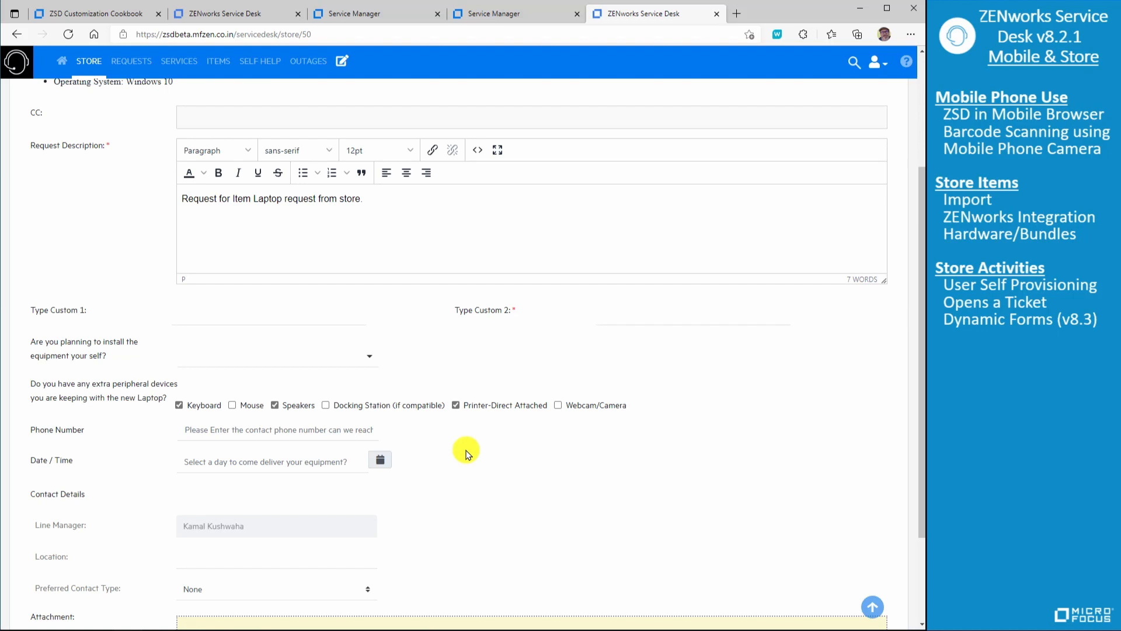
# - Fill the required Type Custom 2 field with "Hello" and submit the laptop request
pyautogui.scroll(-2, 466, 455)
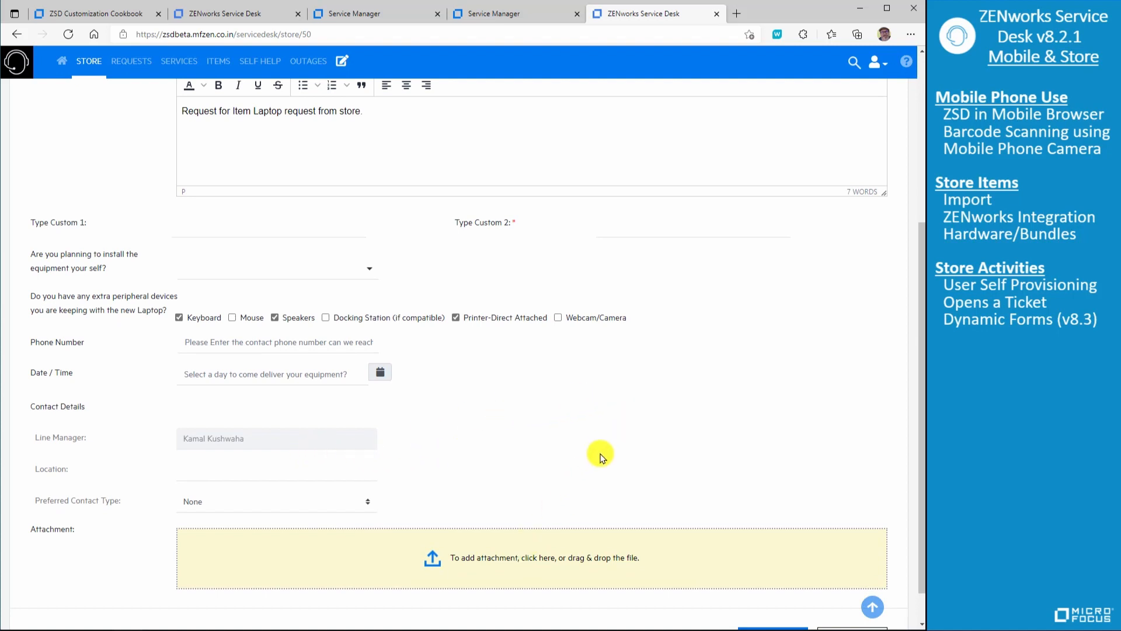
pyautogui.scroll(-1, 671, 456)
pyautogui.click(772, 595)
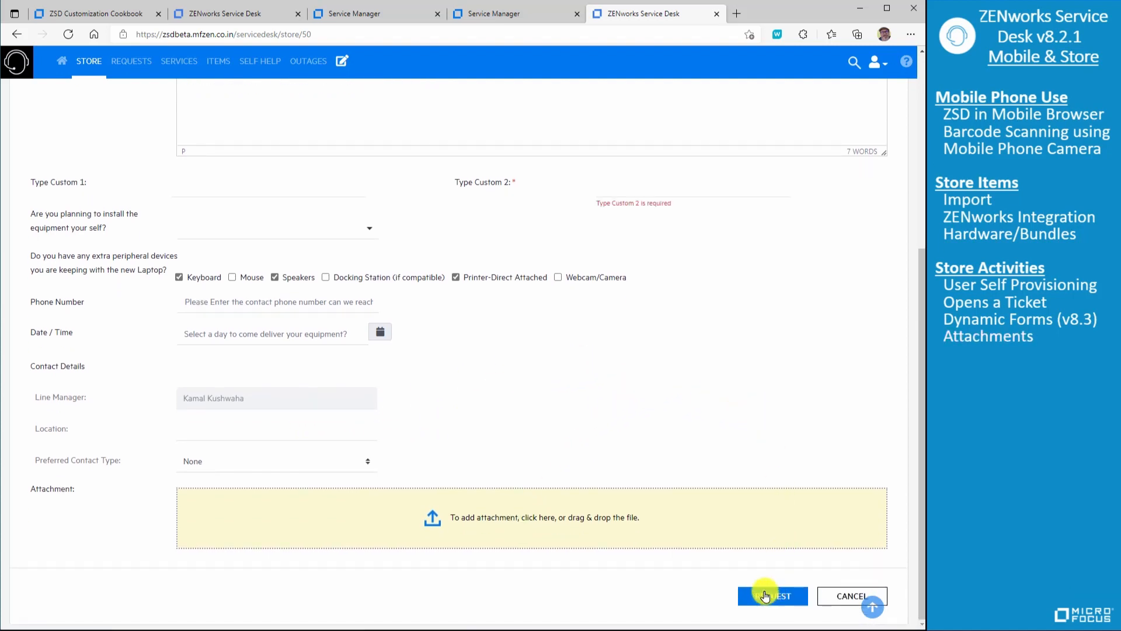
pyautogui.click(615, 189)
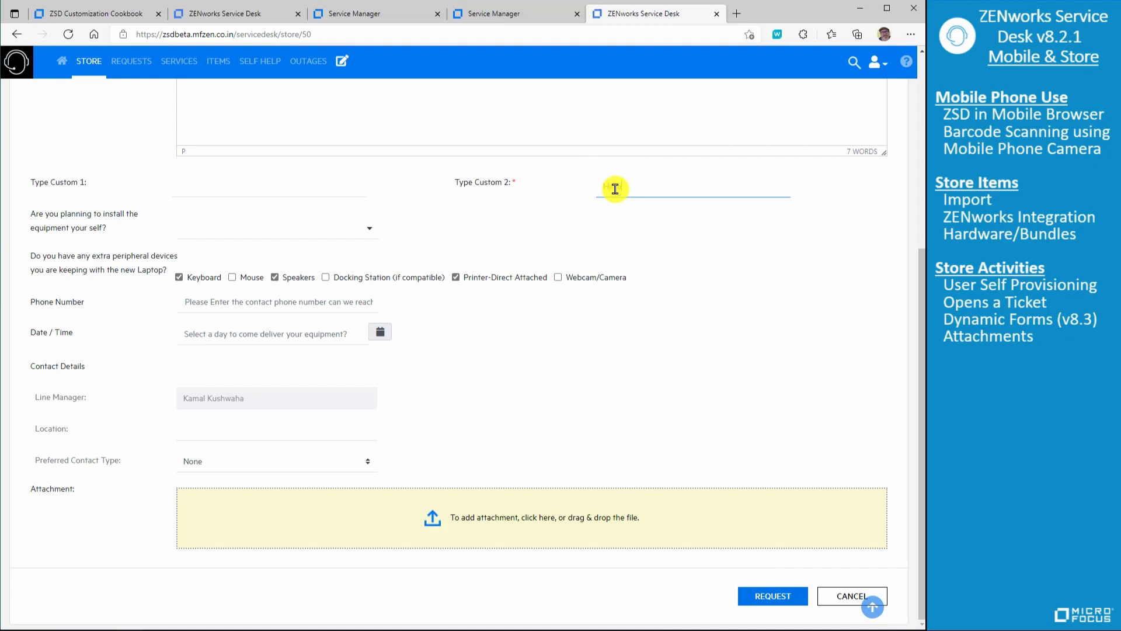
pyautogui.write('Hello')
pyautogui.click(763, 594)
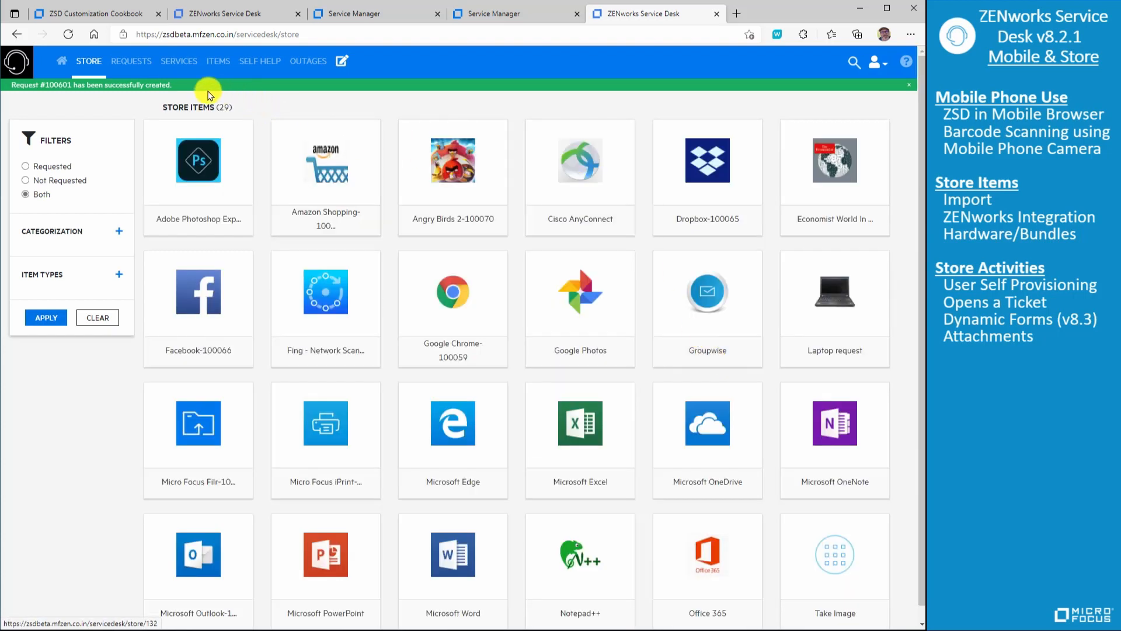
# - Open the newly created laptop request from the home page's request list and examine its details and available actions
pyautogui.click(61, 61)
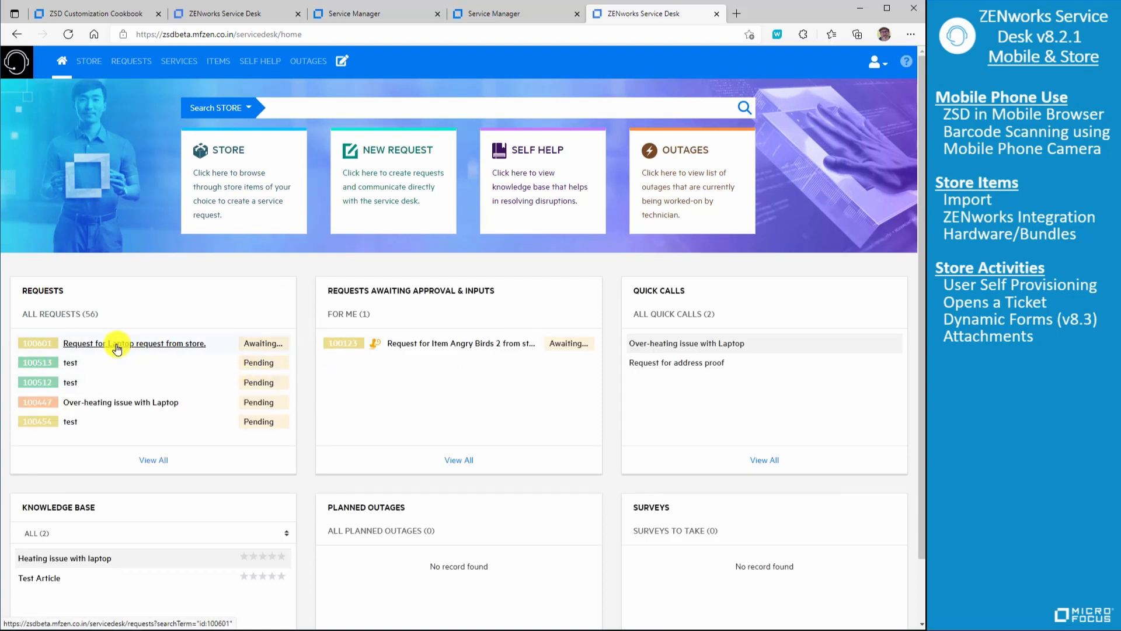
pyautogui.click(116, 344)
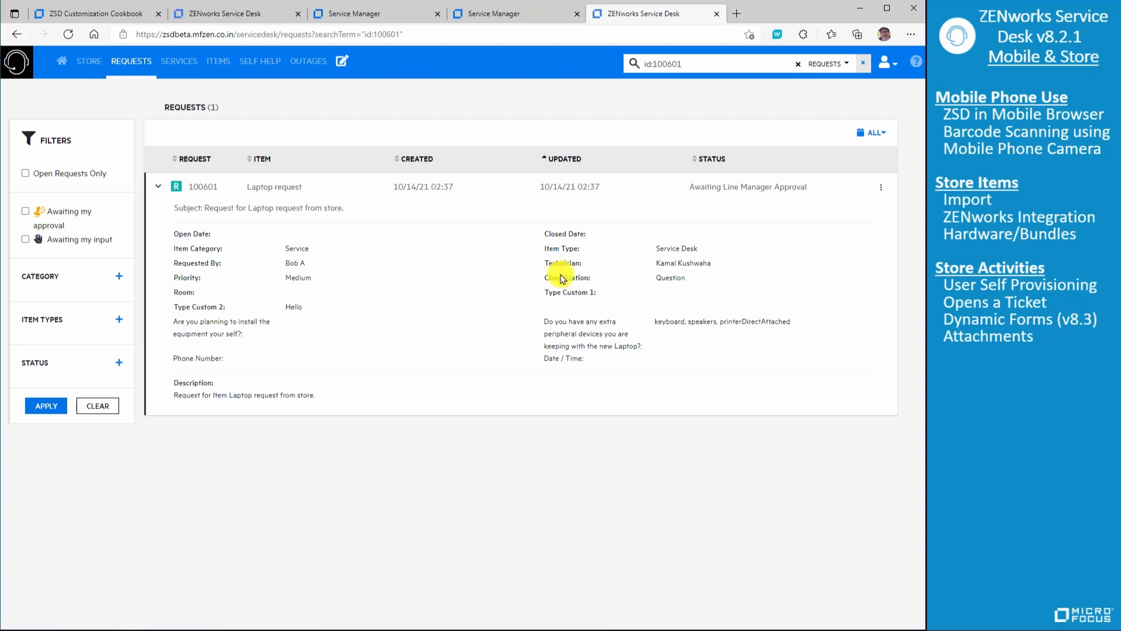
pyautogui.click(881, 187)
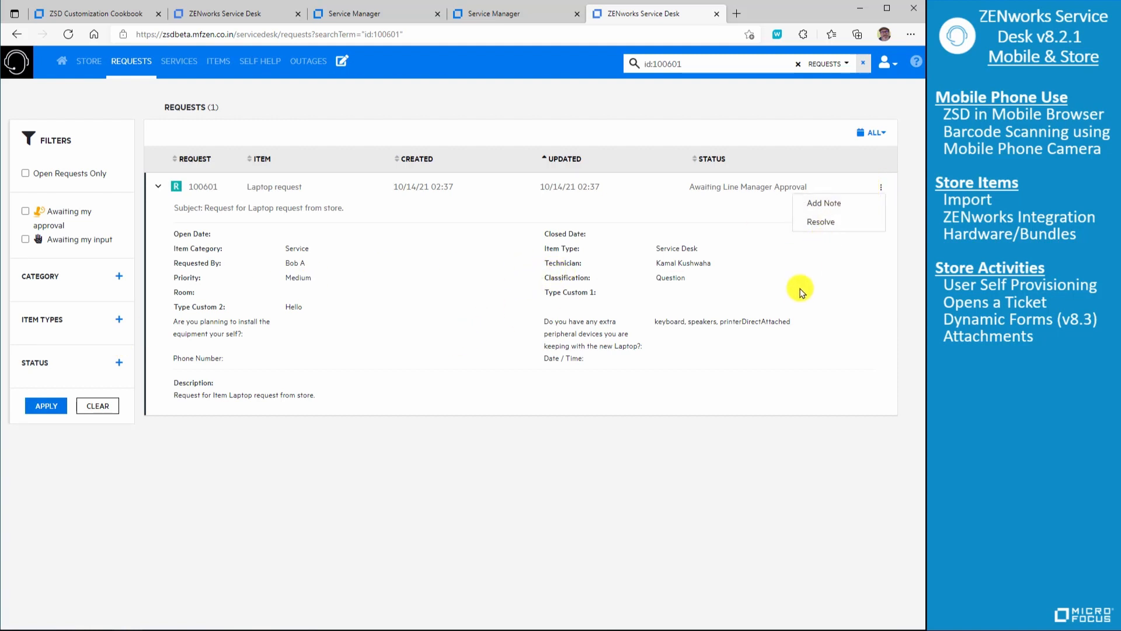
pyautogui.click(409, 354)
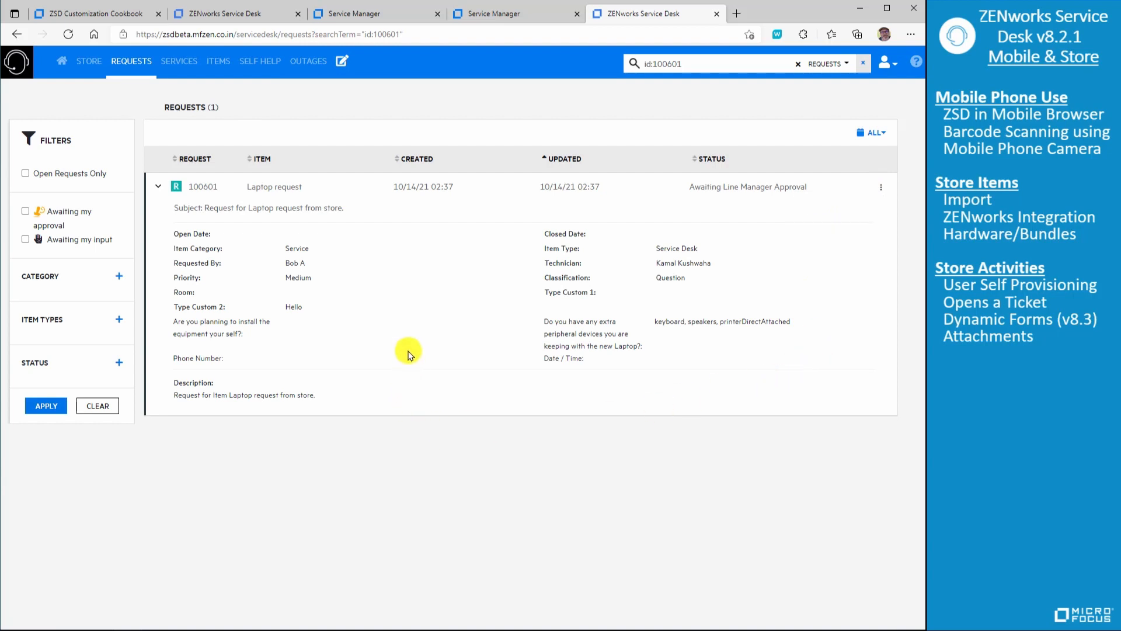